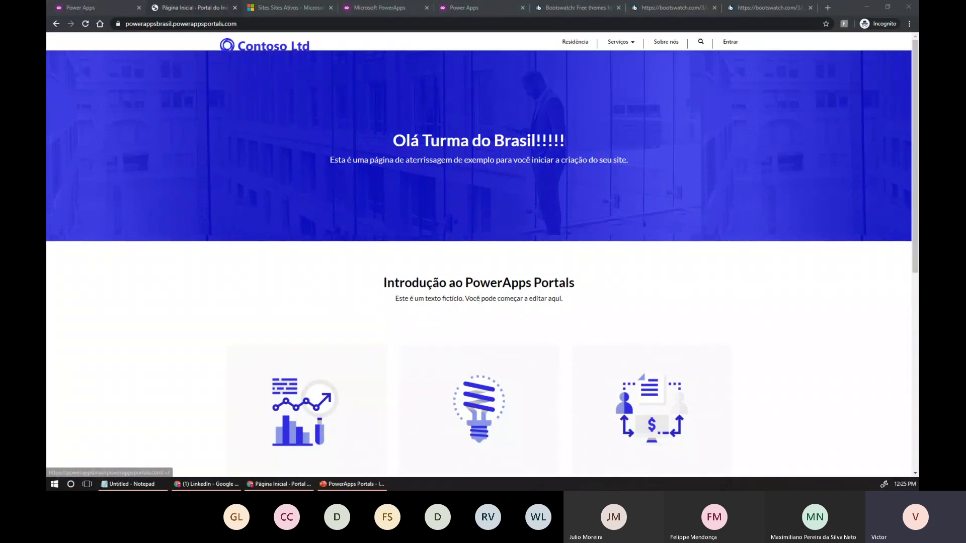
Disable the hero section's Homehero.png background in the browser's developer tools to preview the portal page without it
key(F12)
drag(741, 57, 434, 63)
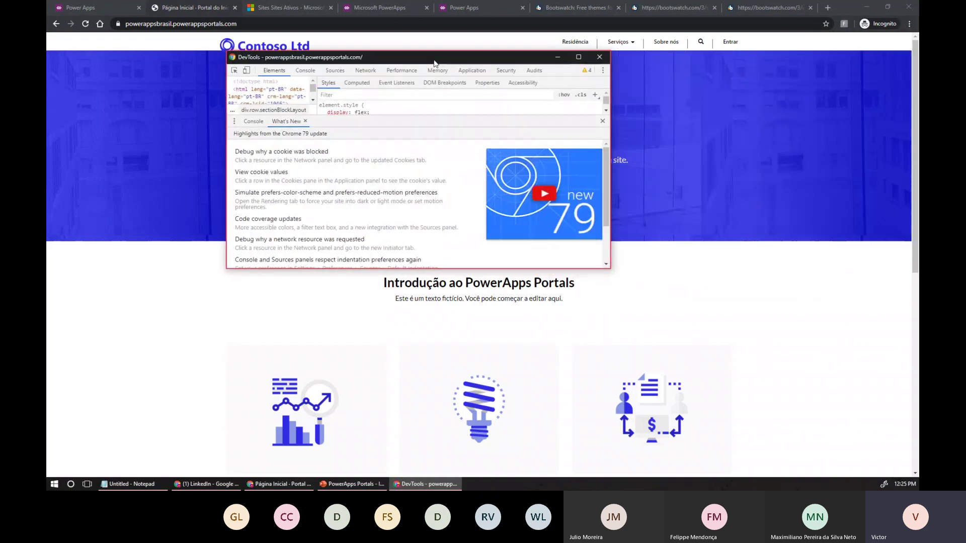
click(578, 57)
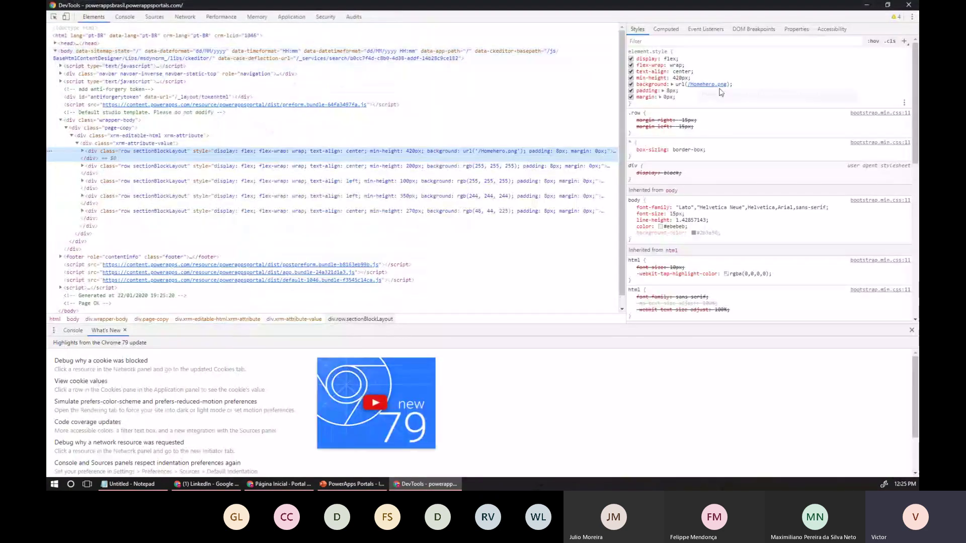
click(631, 84)
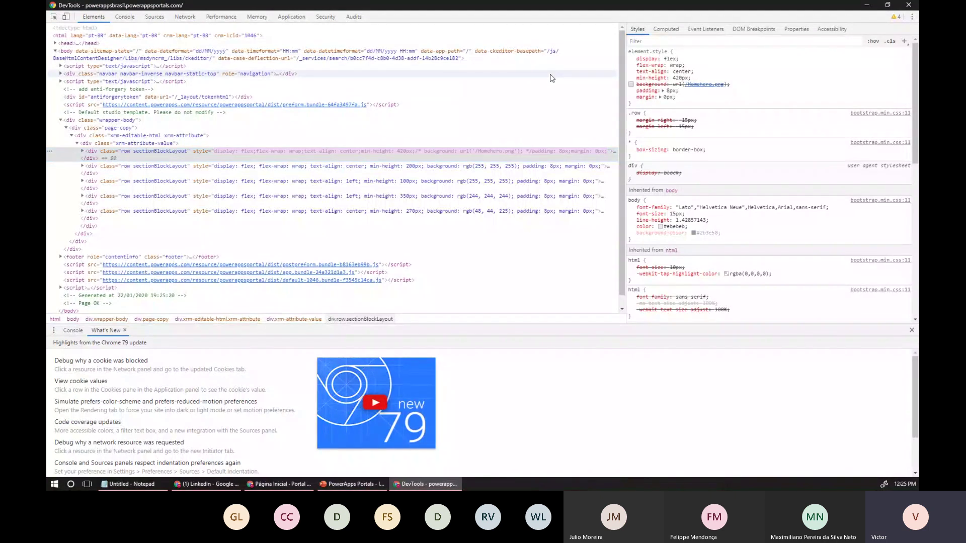
key(F12)
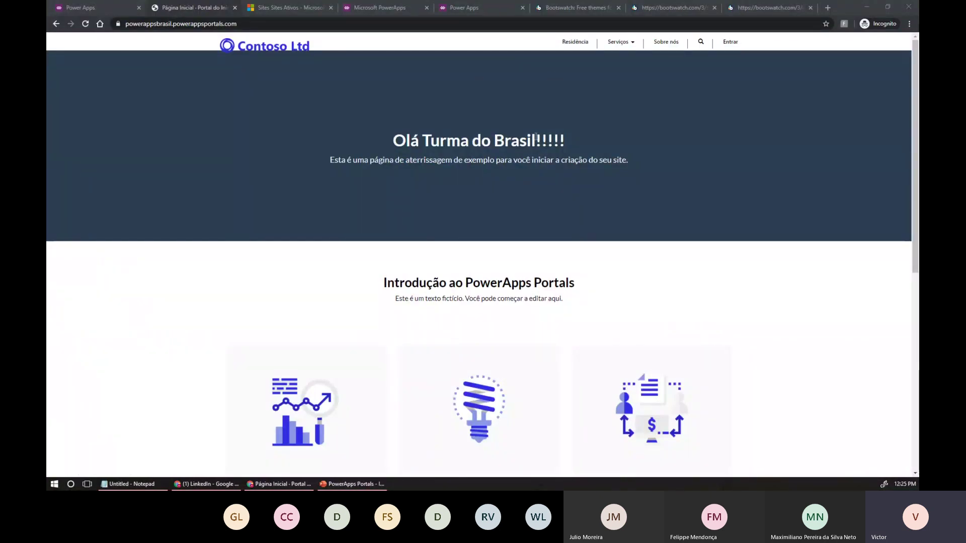
Compare the portal home page with the Bootswatch Superhero theme's stylesheet and preview
click(679, 9)
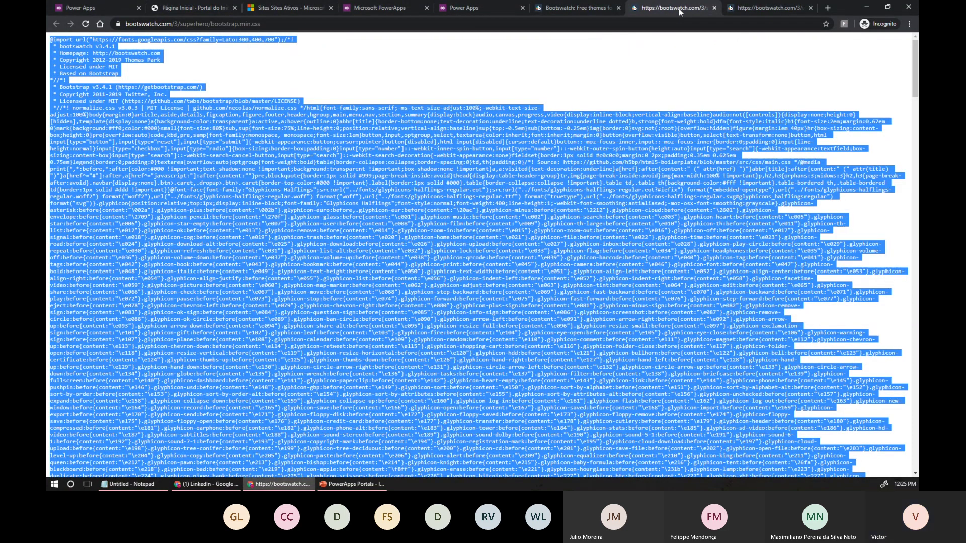
key(ctrl+shift+Tab)
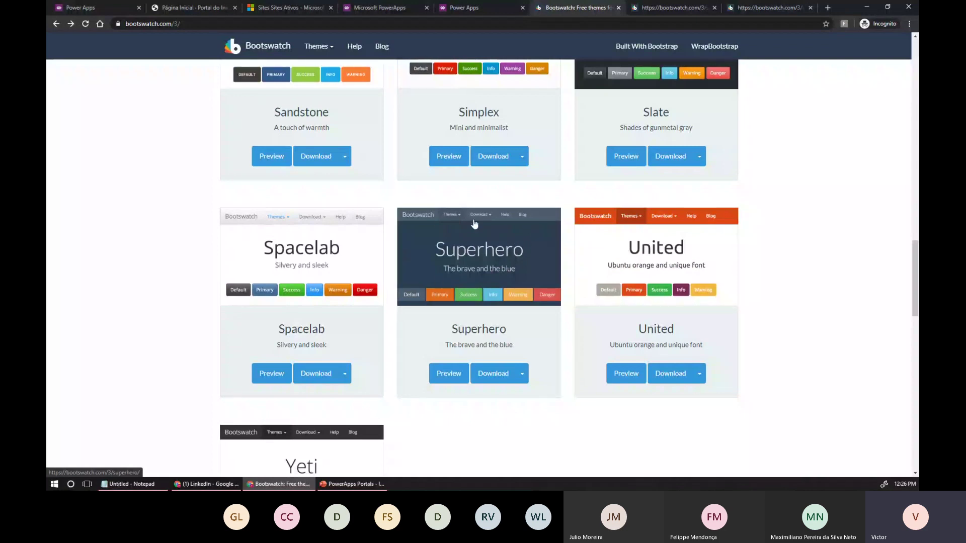
click(181, 10)
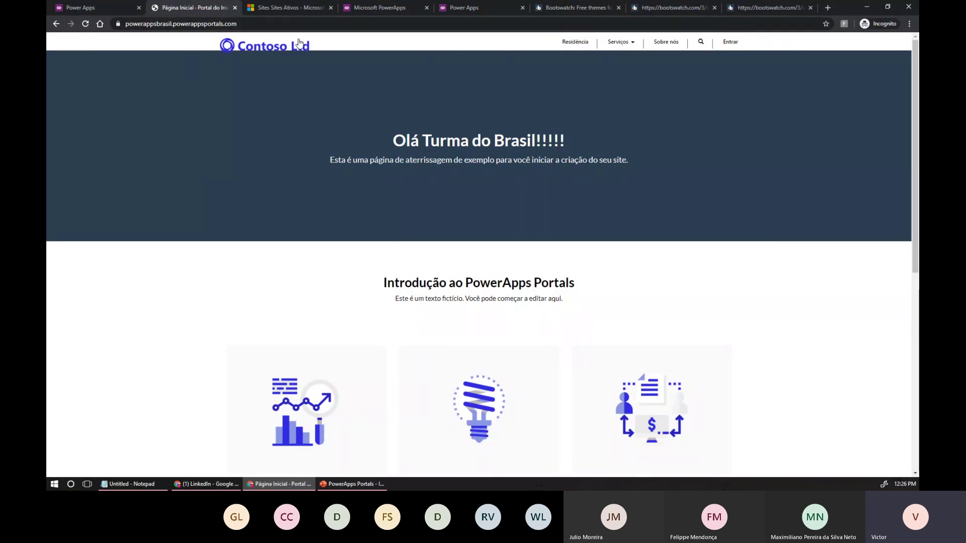
click(564, 9)
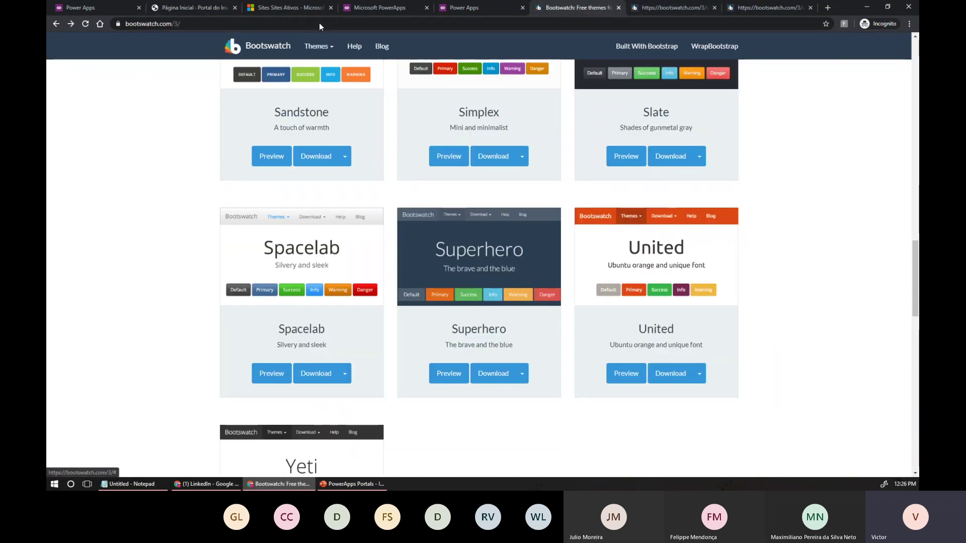
Load make.powerapps.com in place of the admin center page and show the environment's list of apps
click(280, 10)
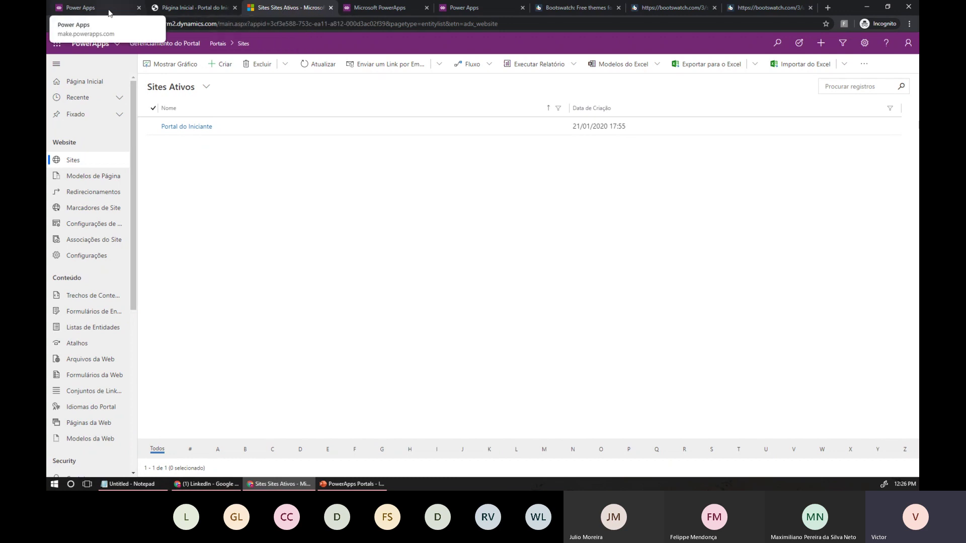
click(383, 10)
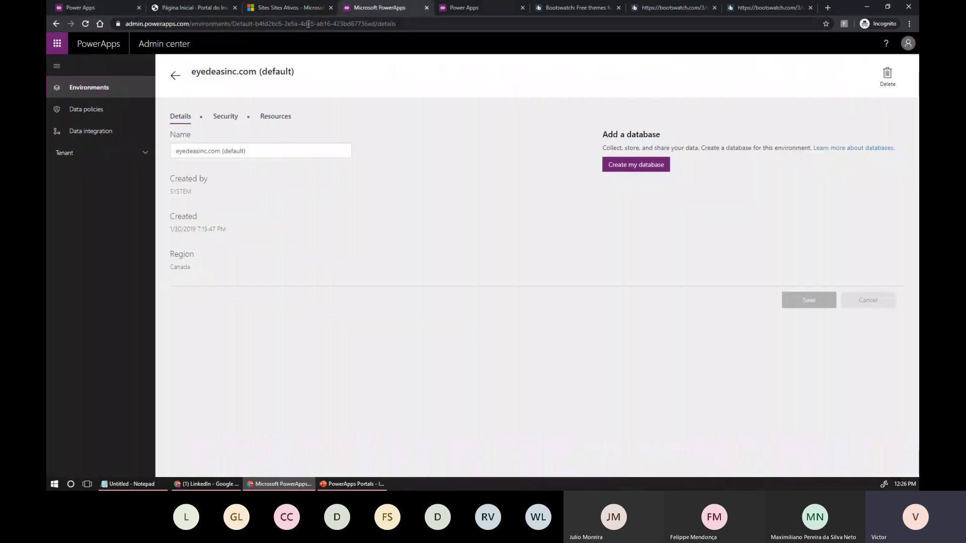
click(185, 27)
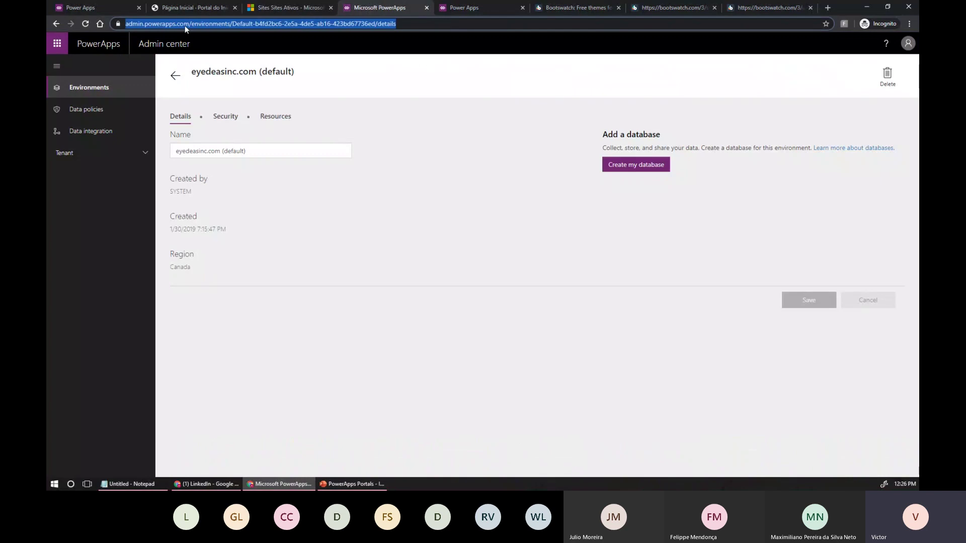
text(make.powerapps.com)
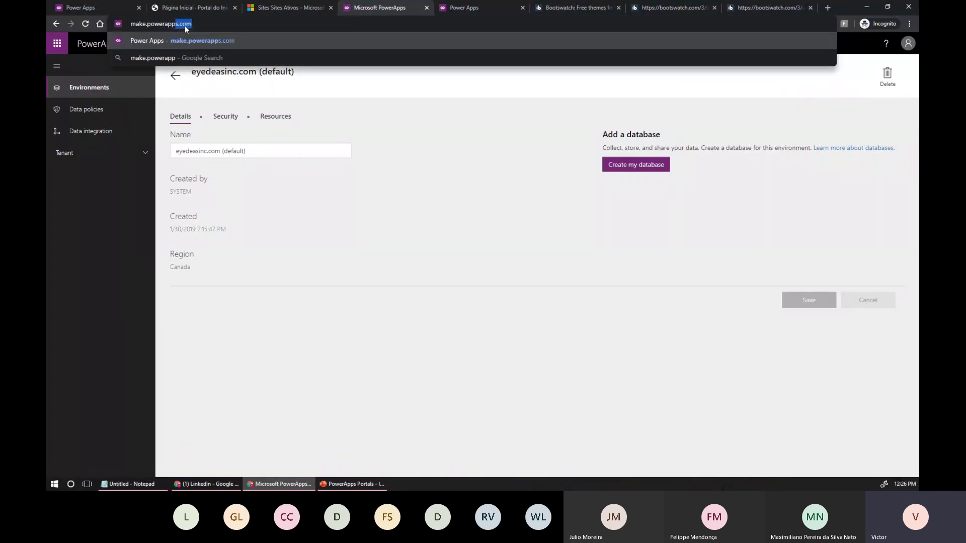
key(Return)
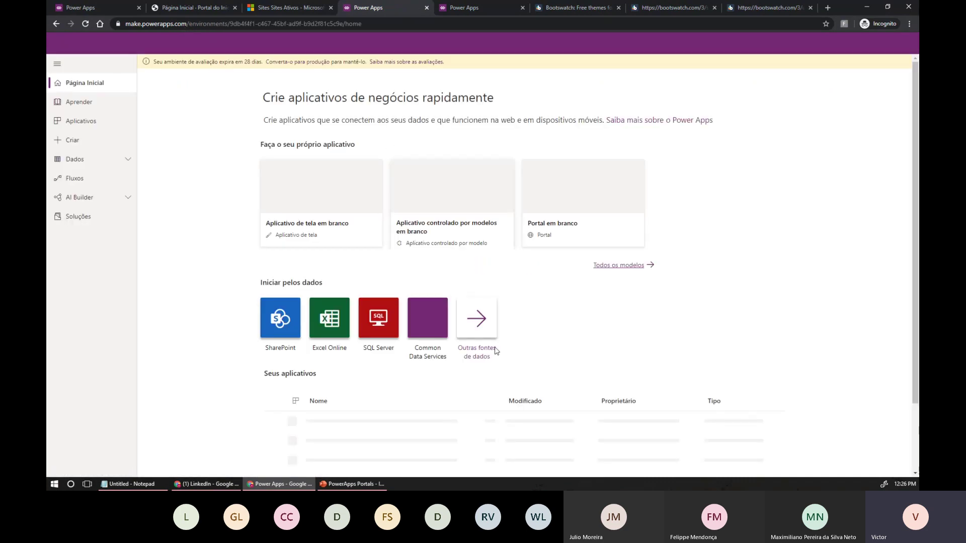
scroll(472, 327, down, 2)
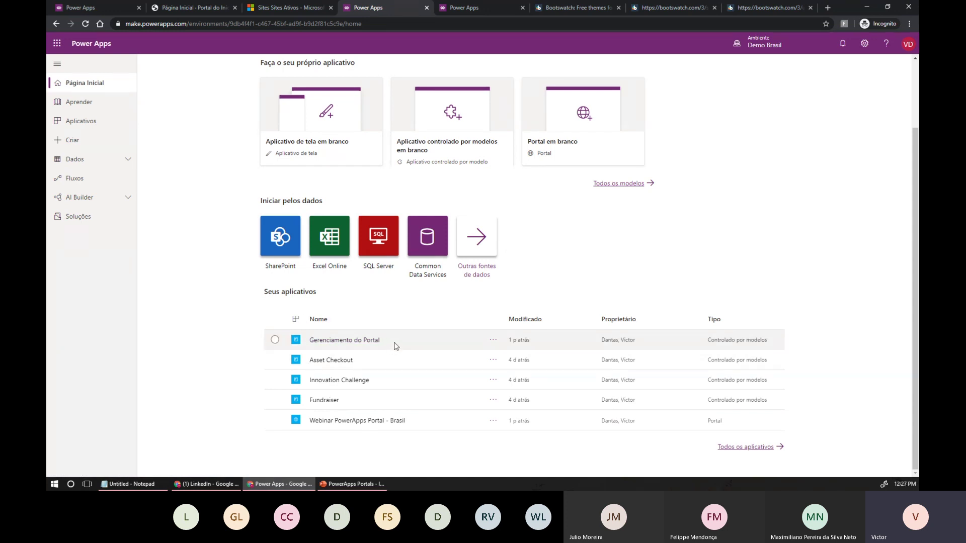
Clear the header template (Modelo de Cabeçalho) on the Portal do Iniciante site record and save it
click(275, 7)
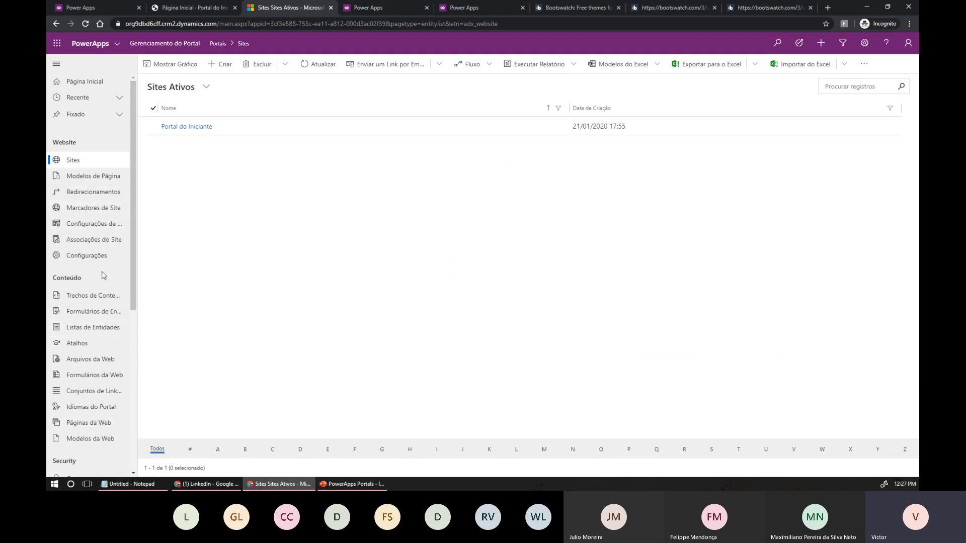
click(193, 7)
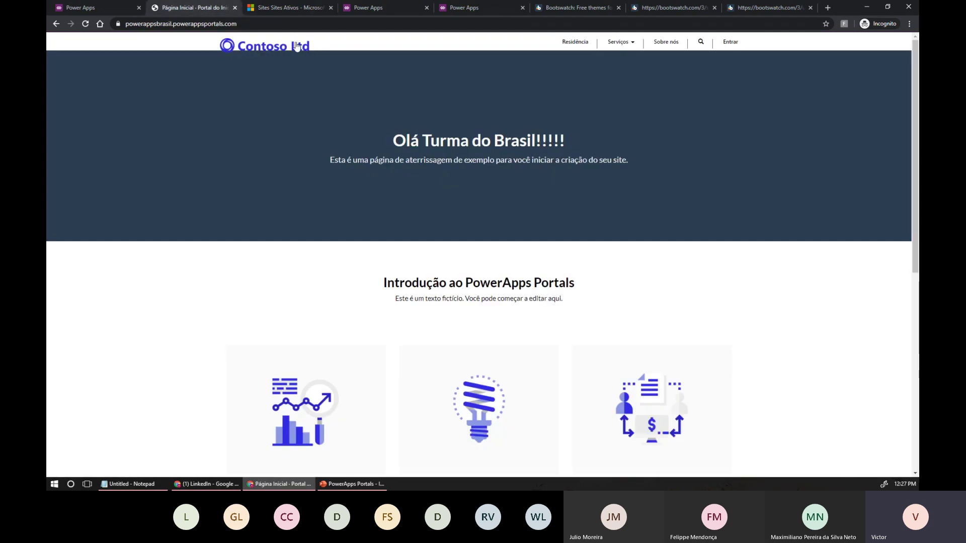
click(270, 10)
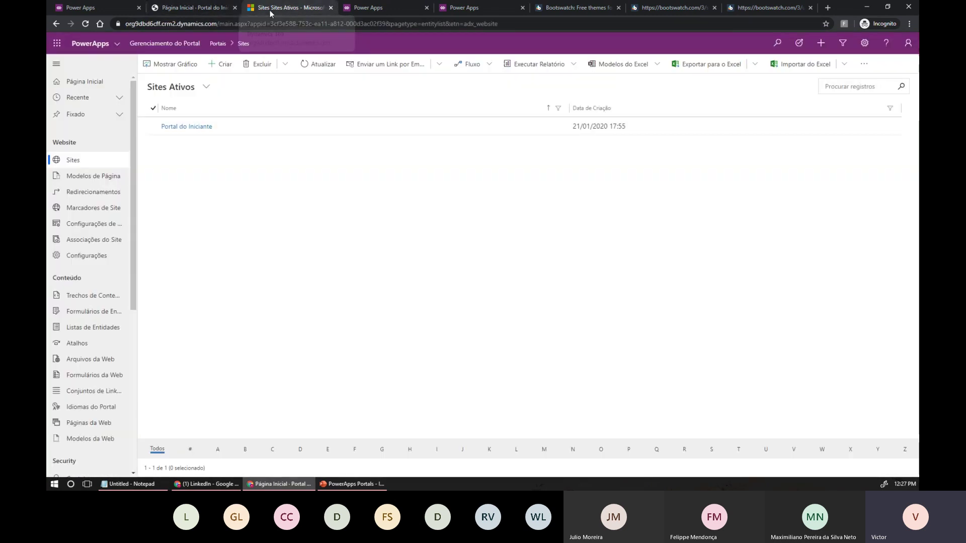
click(190, 130)
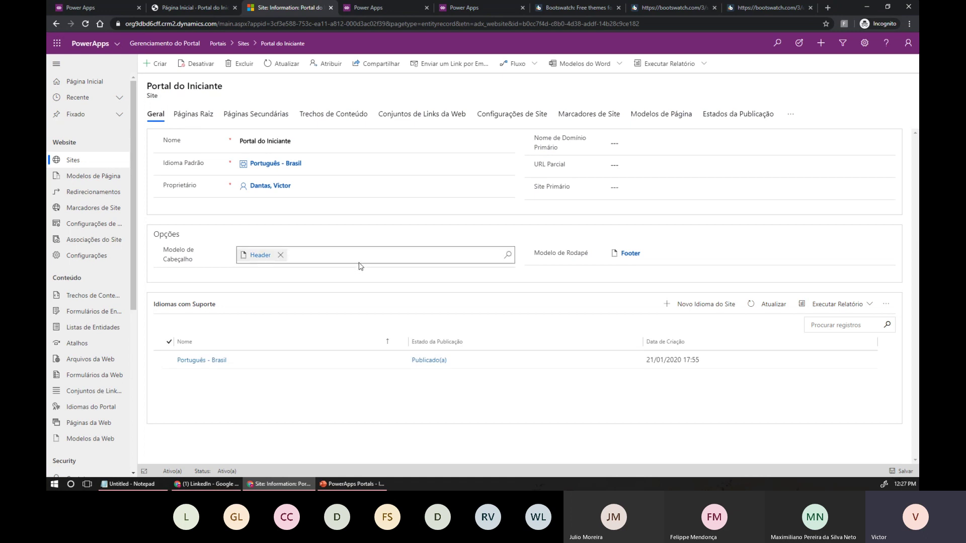
click(280, 256)
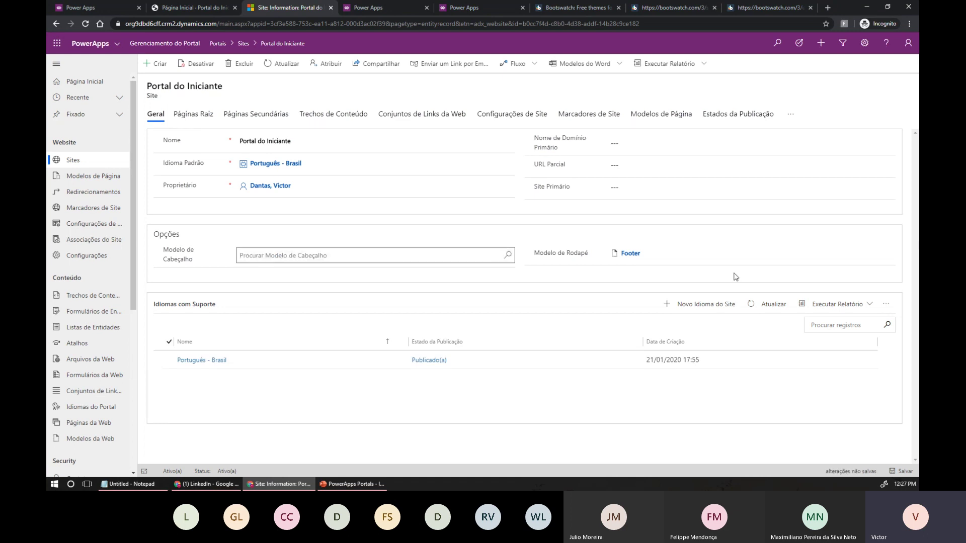
click(898, 472)
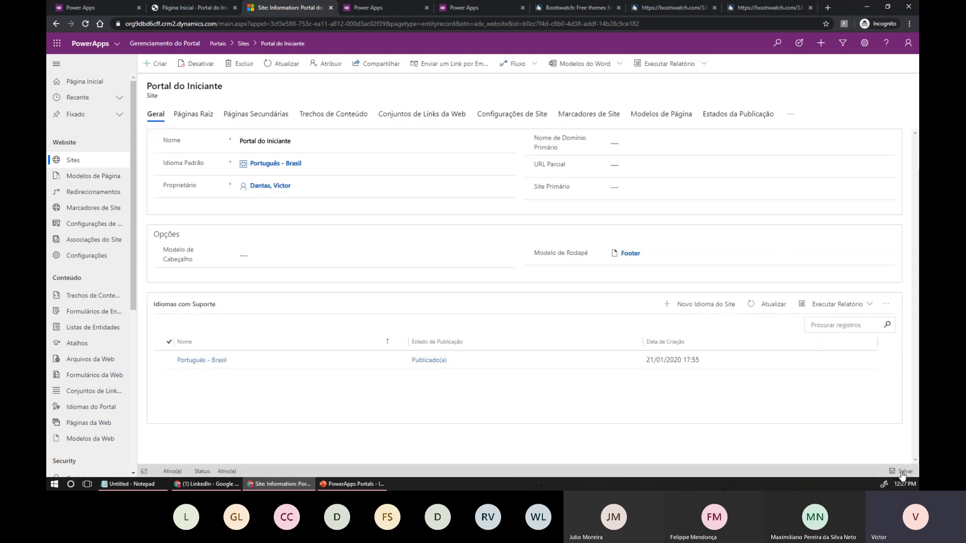
Return to the portal home page and sign in to the site
click(184, 8)
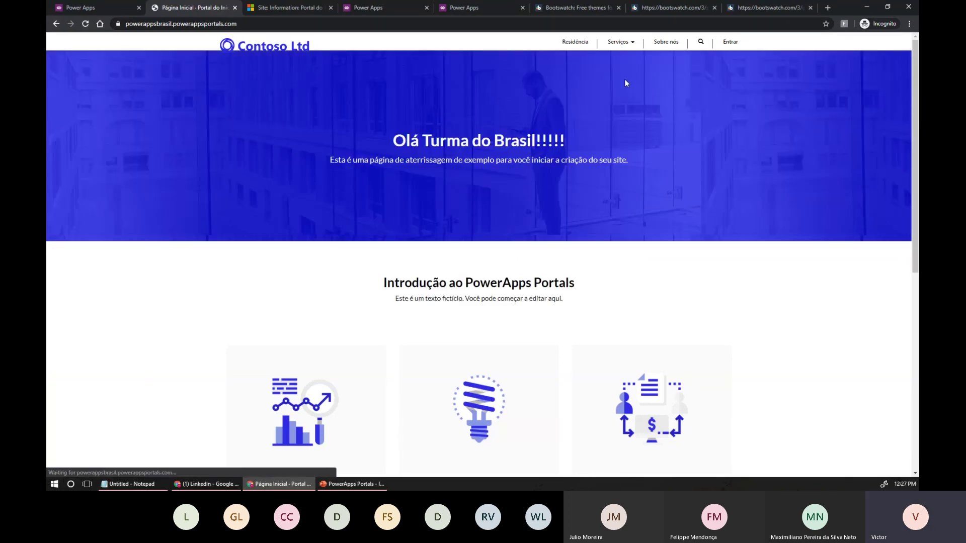
click(736, 44)
click(511, 133)
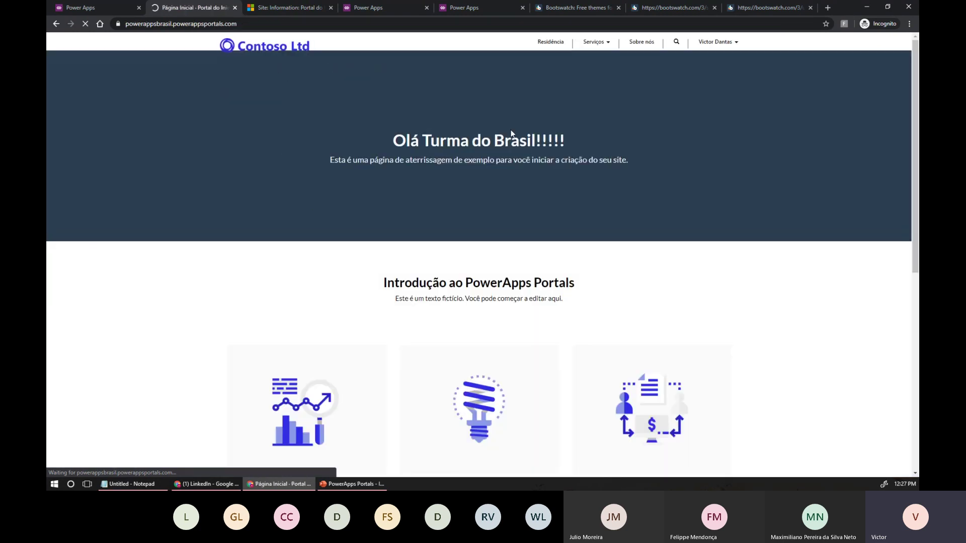
Open the portal's /_services/about page and clear the portal cache
click(247, 23)
click(249, 23)
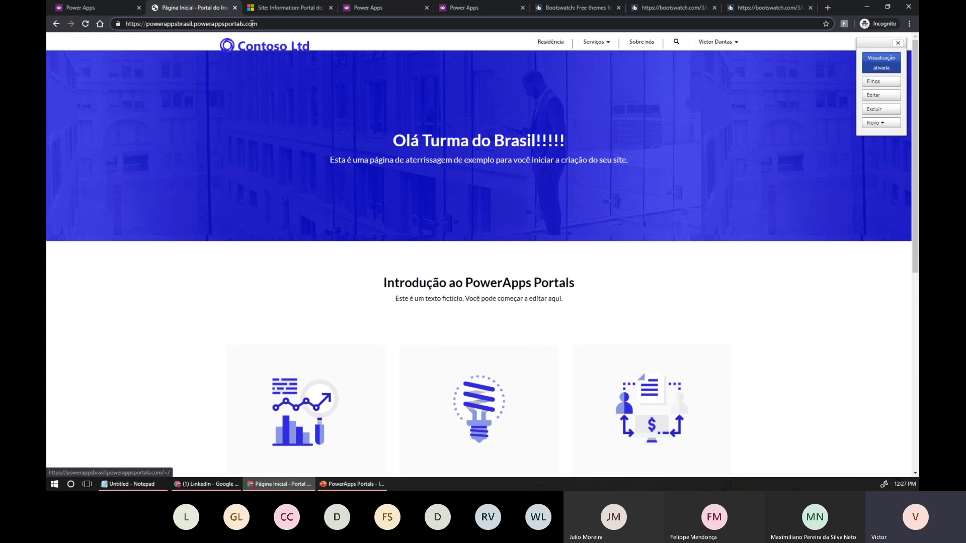
text(/_services/about)
key(Return)
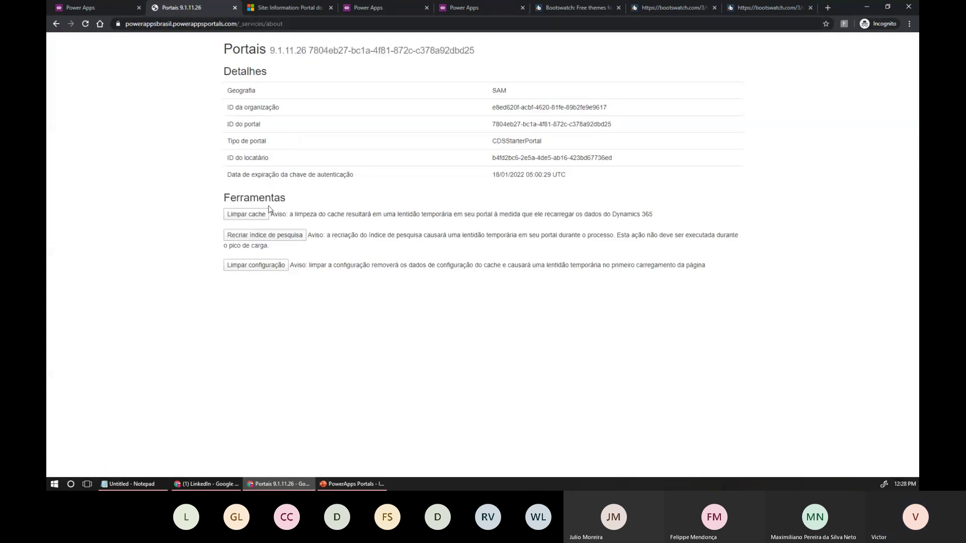
click(253, 215)
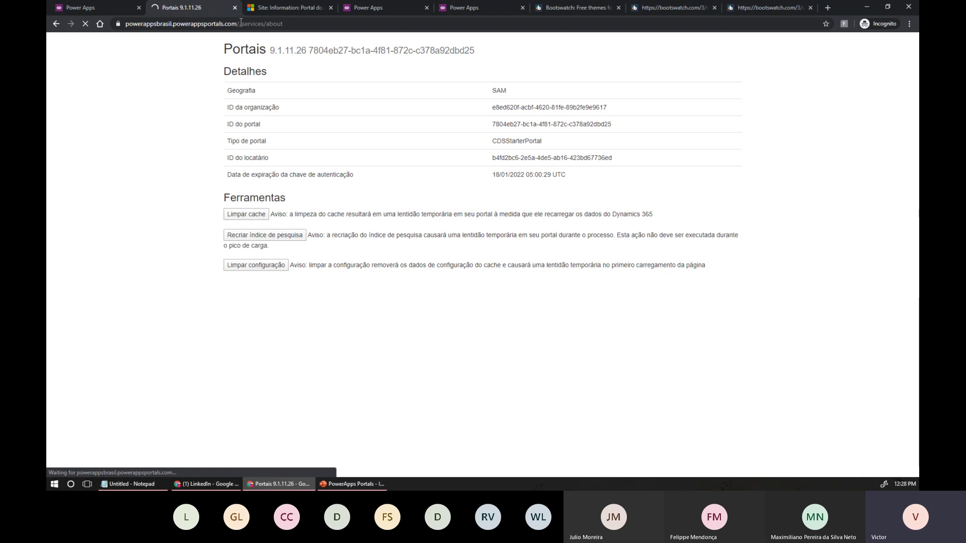
Load the portal's base URL in the last Bootswatch stylesheet tab and place that tab just before the portal's services page
drag(240, 23, 149, 55)
key(ctrl+c)
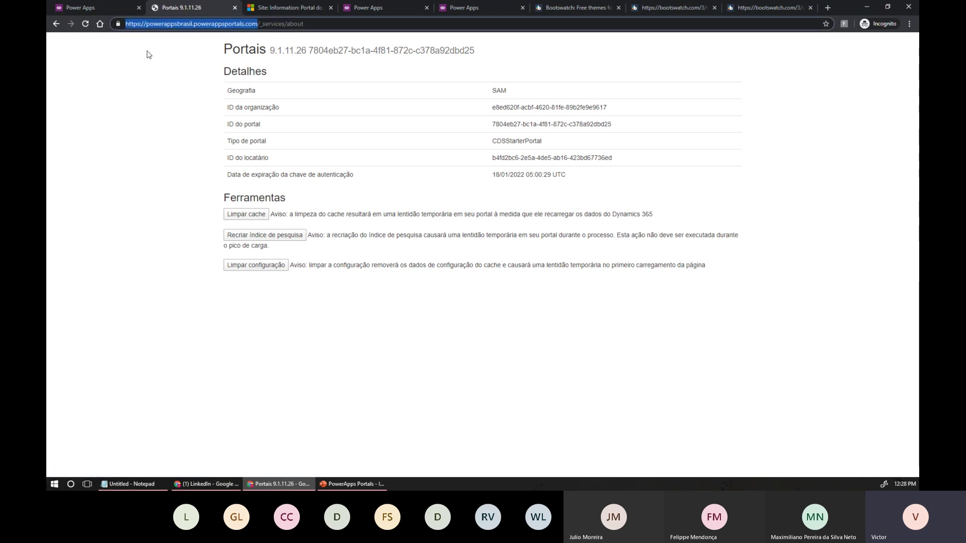
click(773, 8)
click(671, 24)
key(ctrl+v)
key(Return)
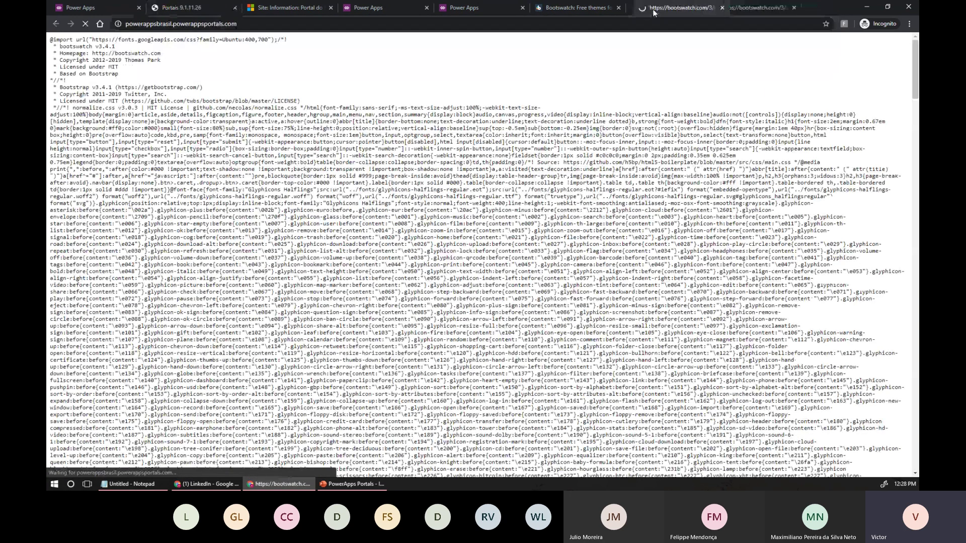
drag(653, 9, 171, 8)
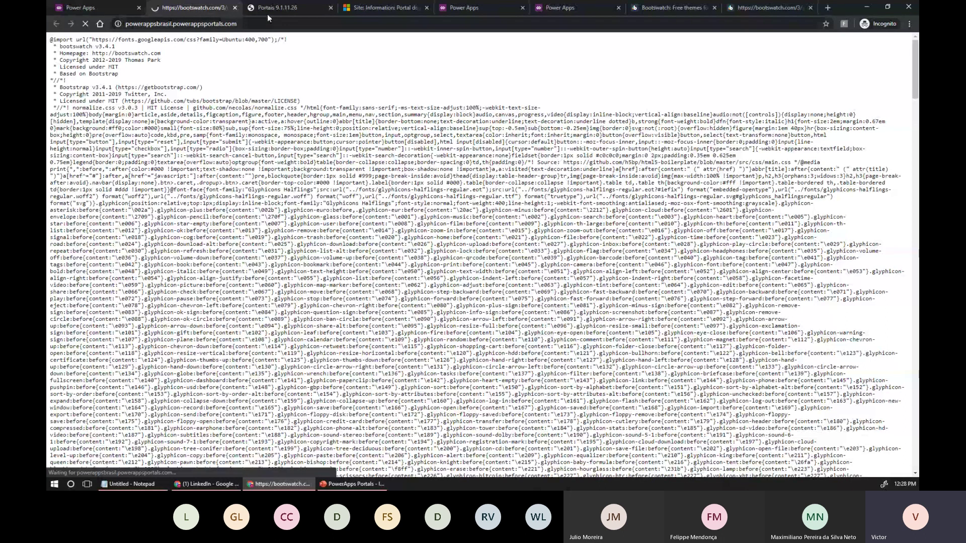
click(382, 8)
click(287, 10)
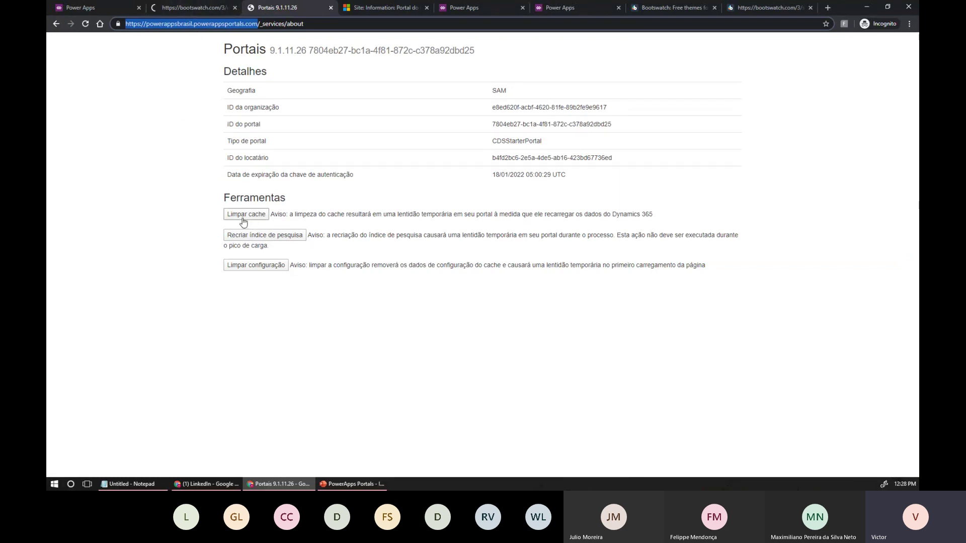
click(217, 10)
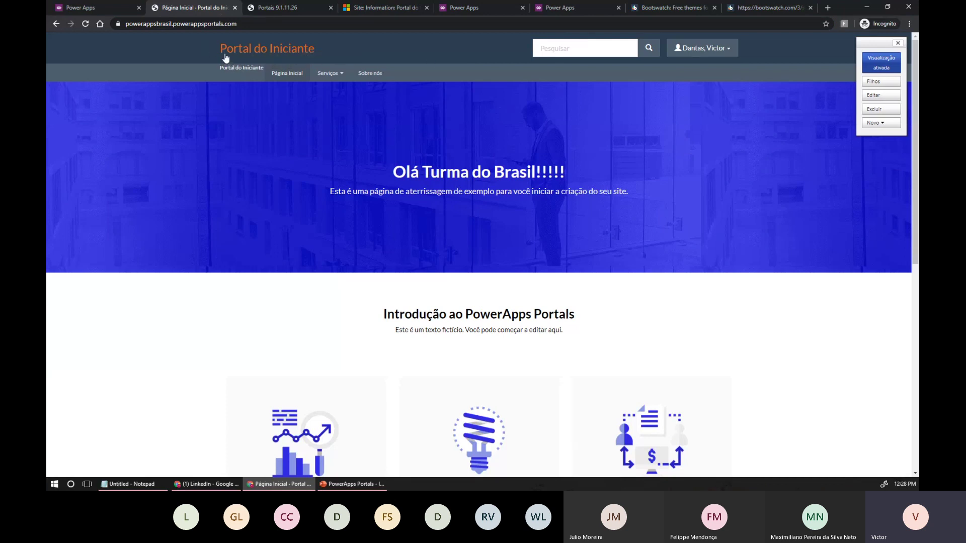
Compare the portal's header title, search box and account menu with the site's header template setting and the Bootswatch Superhero theme
click(376, 9)
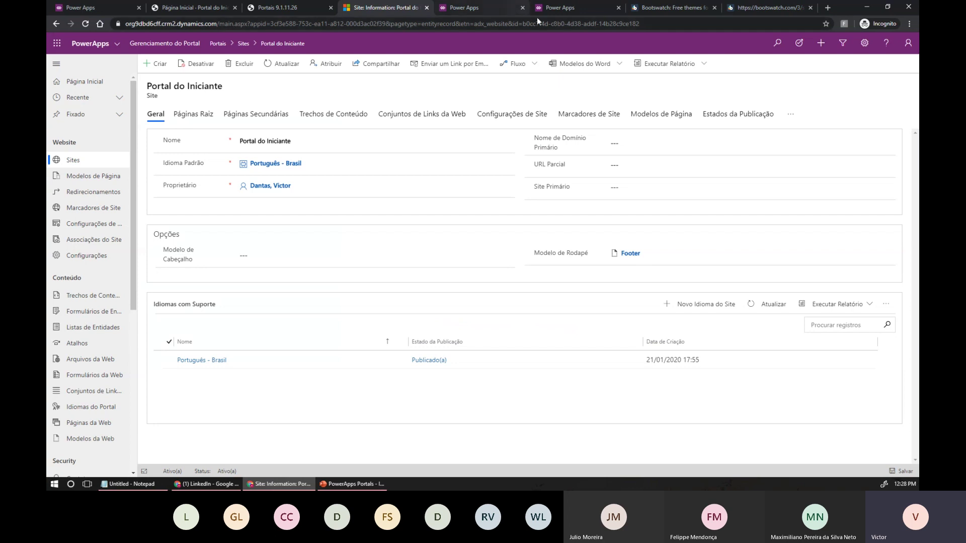
click(658, 8)
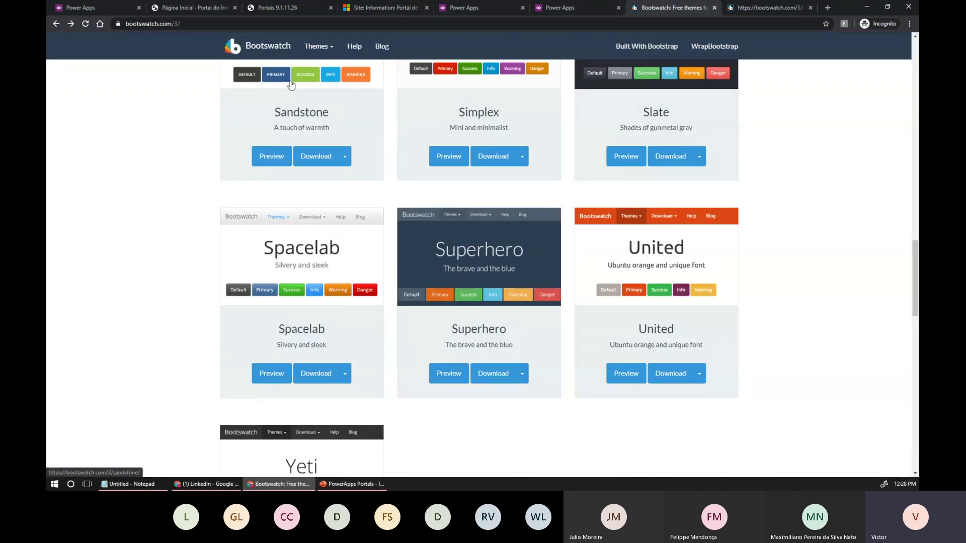
click(220, 9)
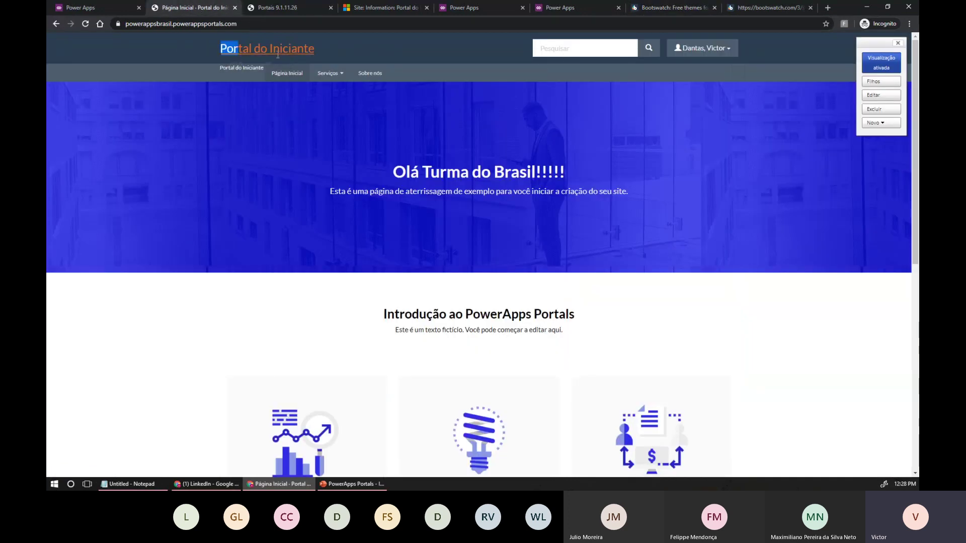
drag(703, 47, 750, 47)
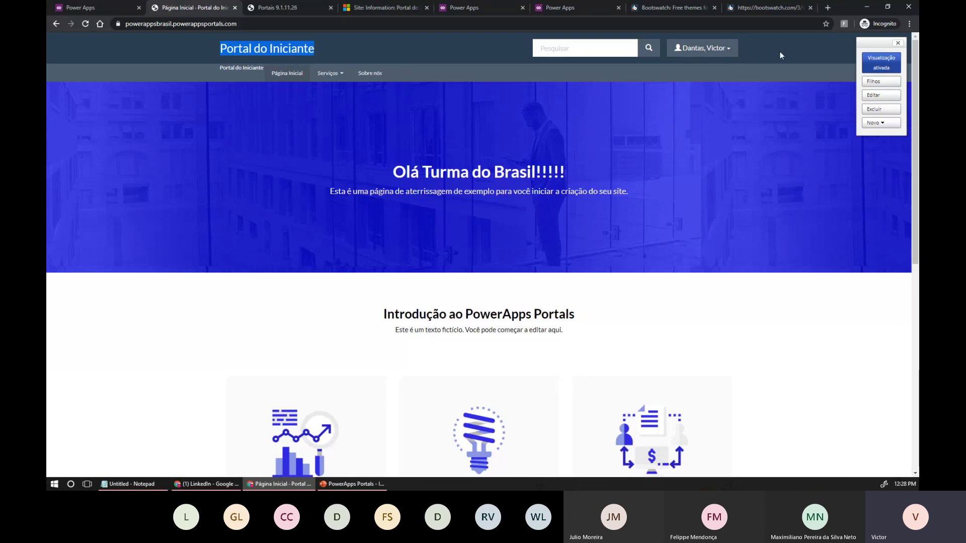
mouse_move(311, 50)
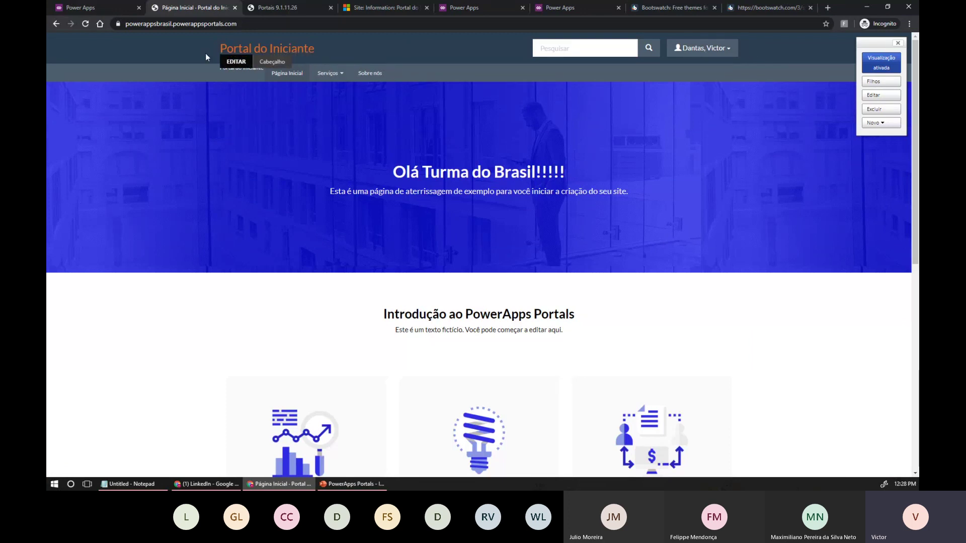
Compare the Bootswatch 3 Superhero theme with the portal home page's header, hero banner and example sections
click(670, 8)
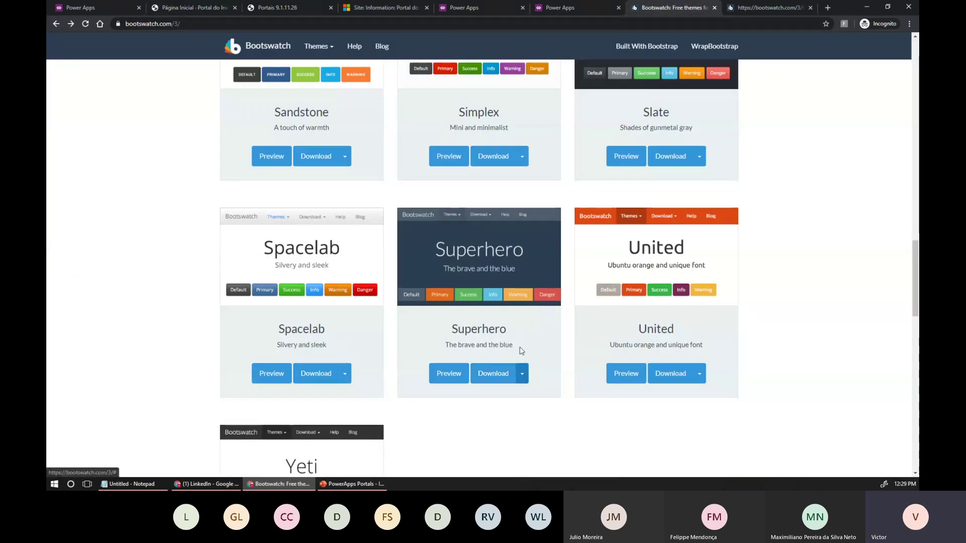
click(118, 24)
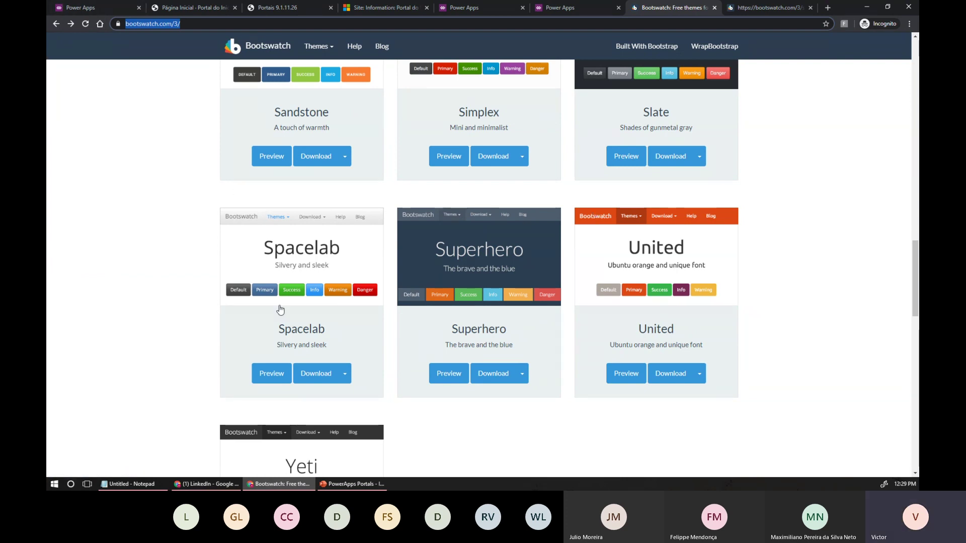
click(179, 10)
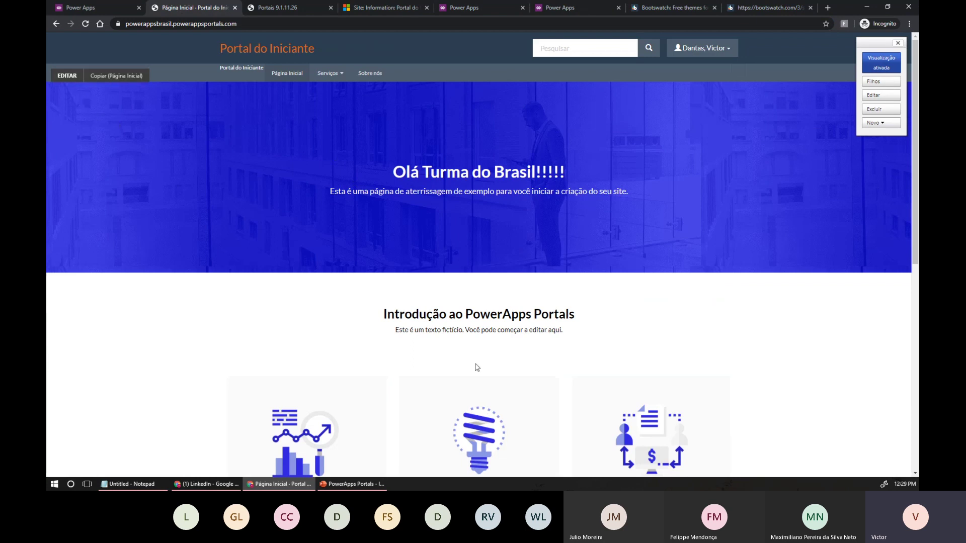
scroll(409, 353, down, 2)
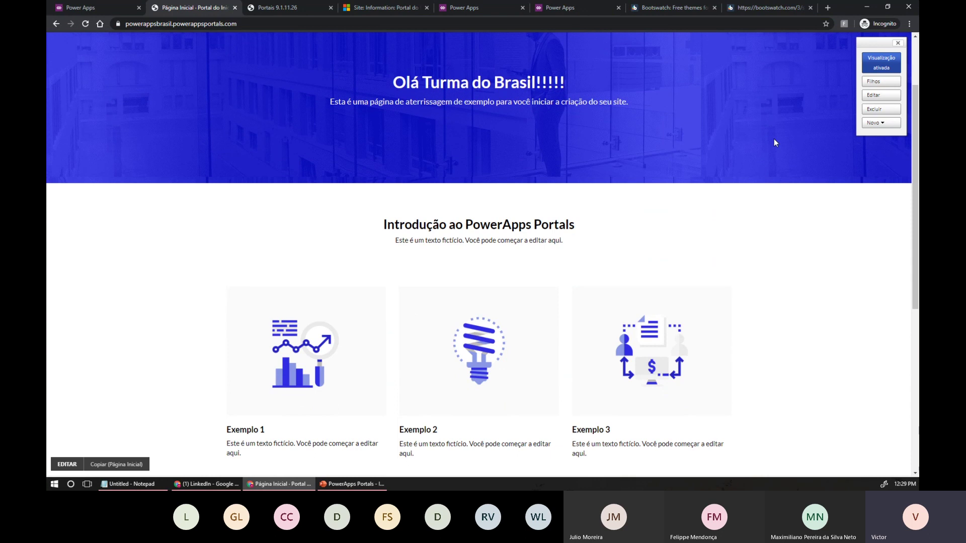
scroll(719, 230, down, 4)
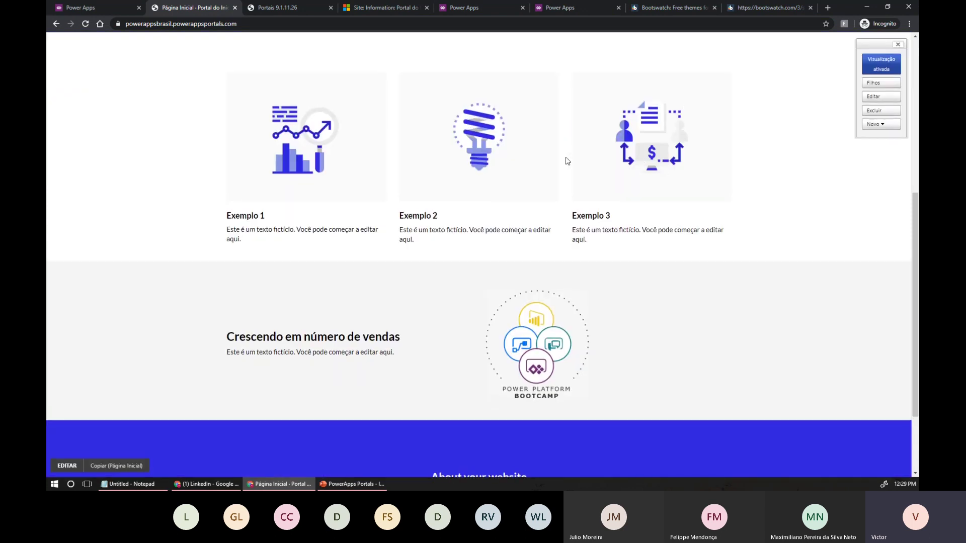
scroll(566, 158, up, 4)
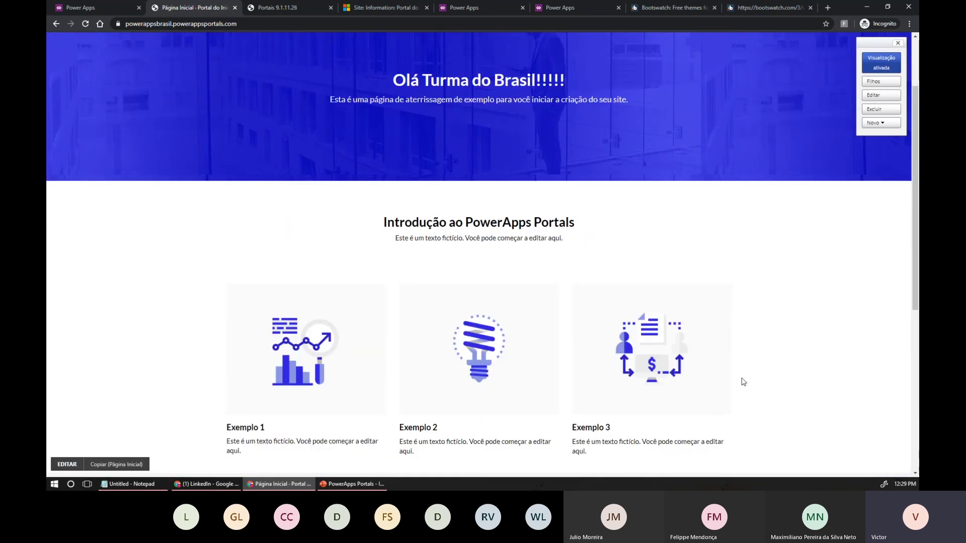
scroll(720, 369, down, 1)
scroll(722, 369, up, 3)
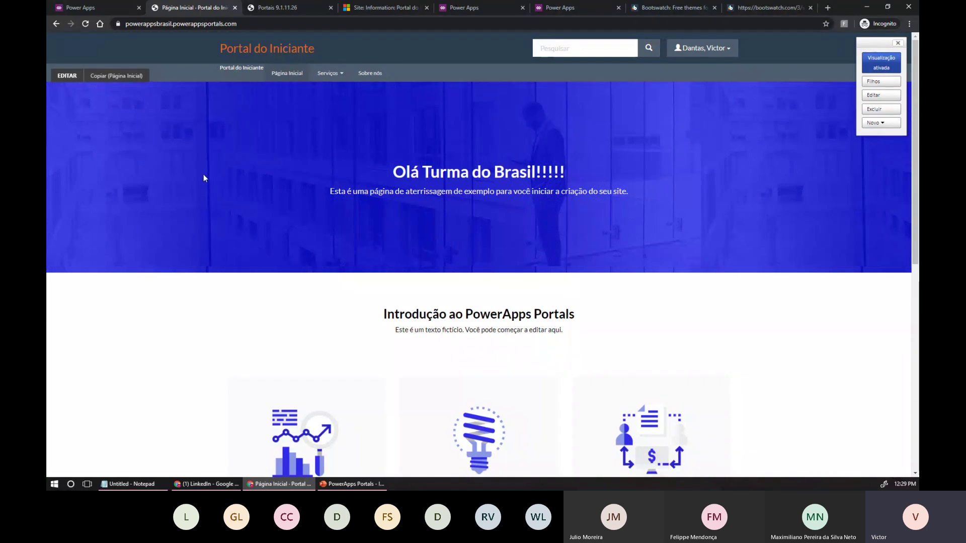
Inspect the HTML source of the home page's Copiar (Página Inicial) content and close the editor without saving
click(70, 78)
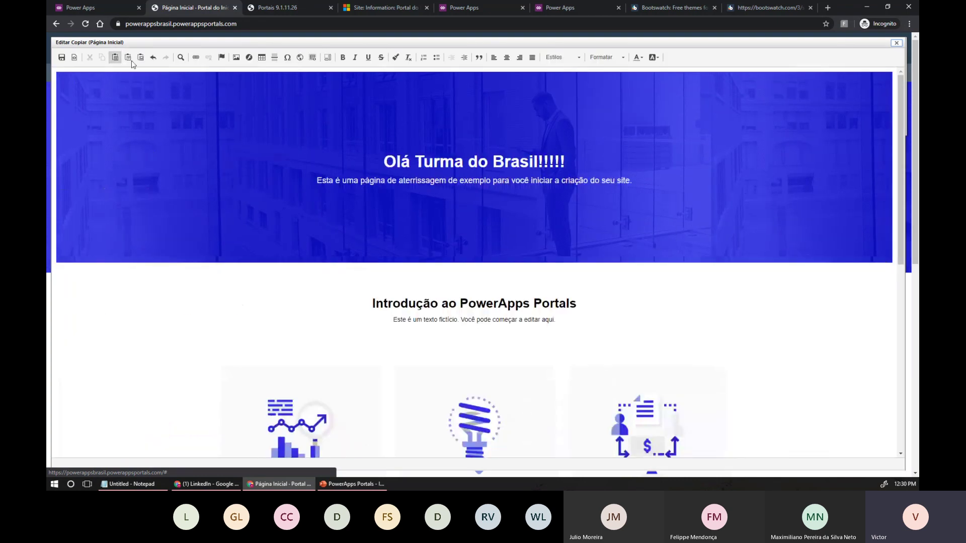
click(73, 57)
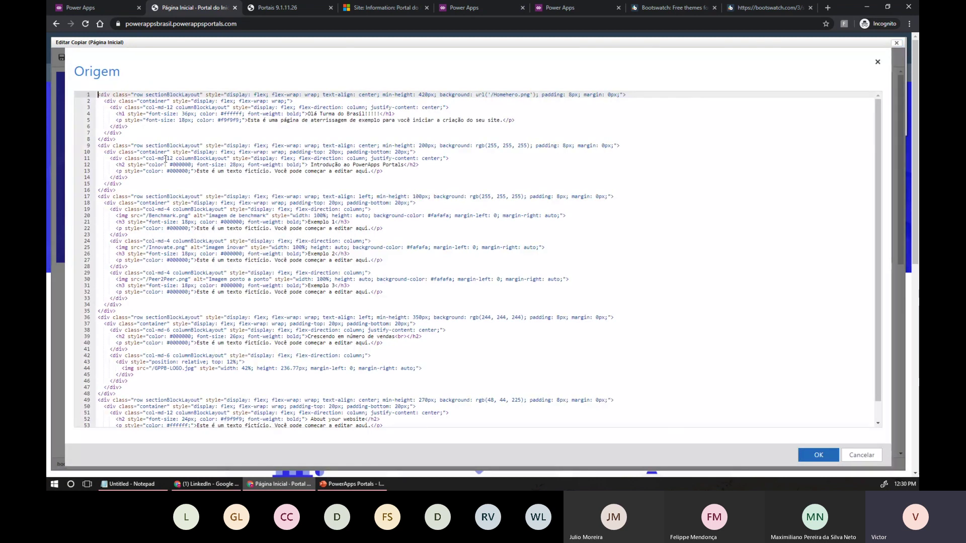
scroll(165, 159, down, 3)
scroll(166, 159, up, 3)
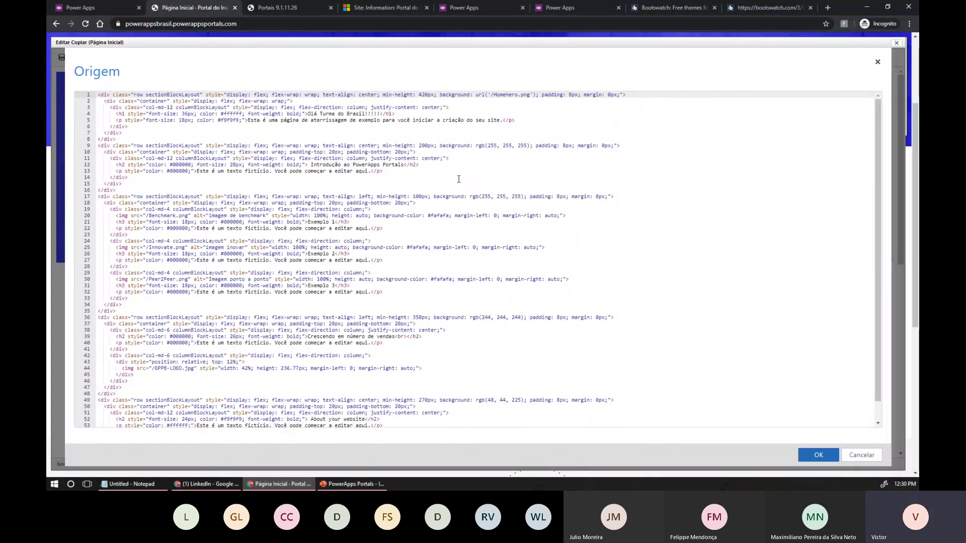
click(209, 191)
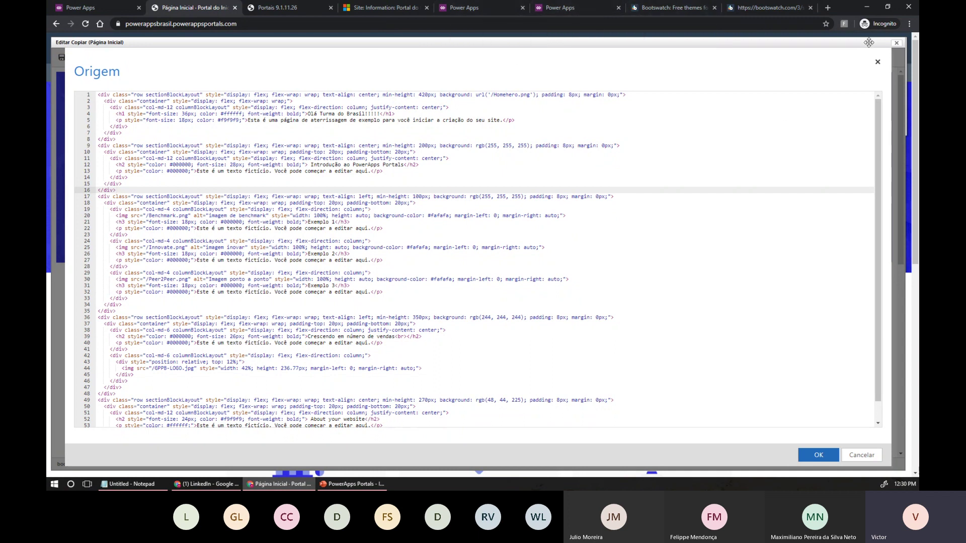
click(898, 45)
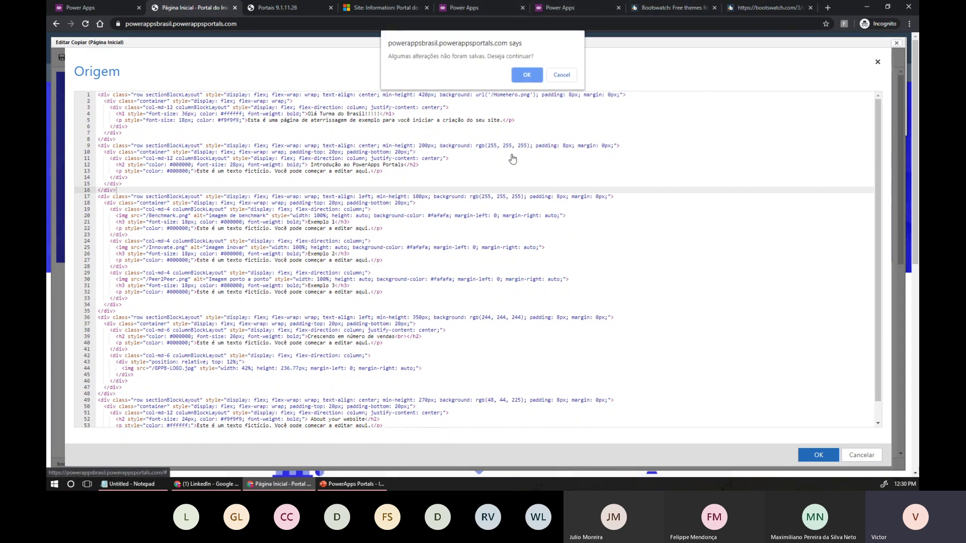
click(540, 78)
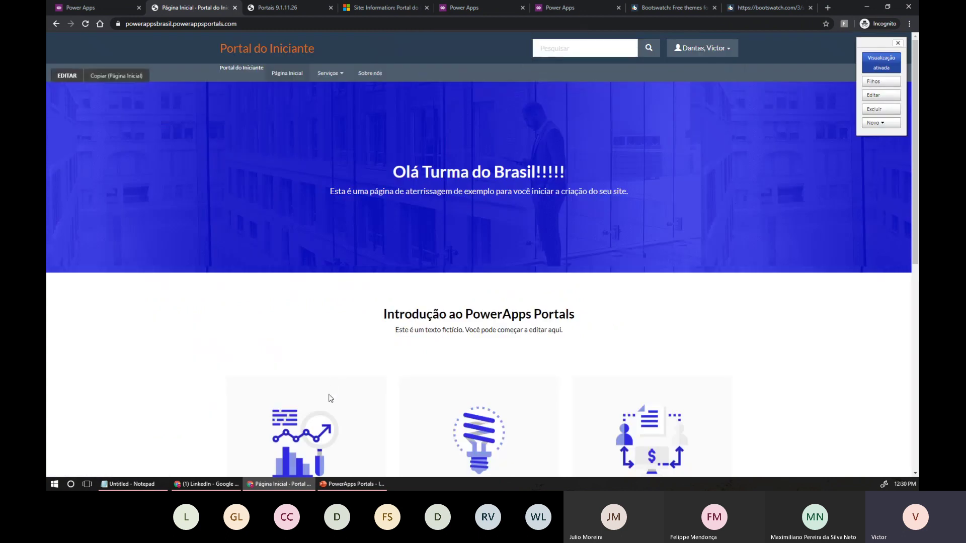
Reopen the HTML source of the home page content and locate the Exemplo 1, Exemplo 2 and Exemplo 3 headings
scroll(338, 375, down, 1)
scroll(403, 338, down, 2)
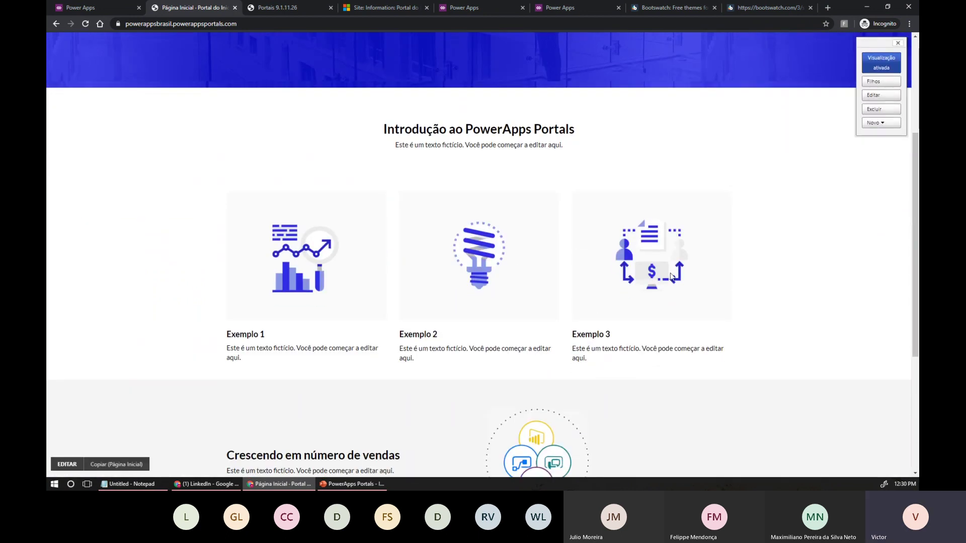
scroll(593, 315, down, 3)
scroll(604, 277, up, 3)
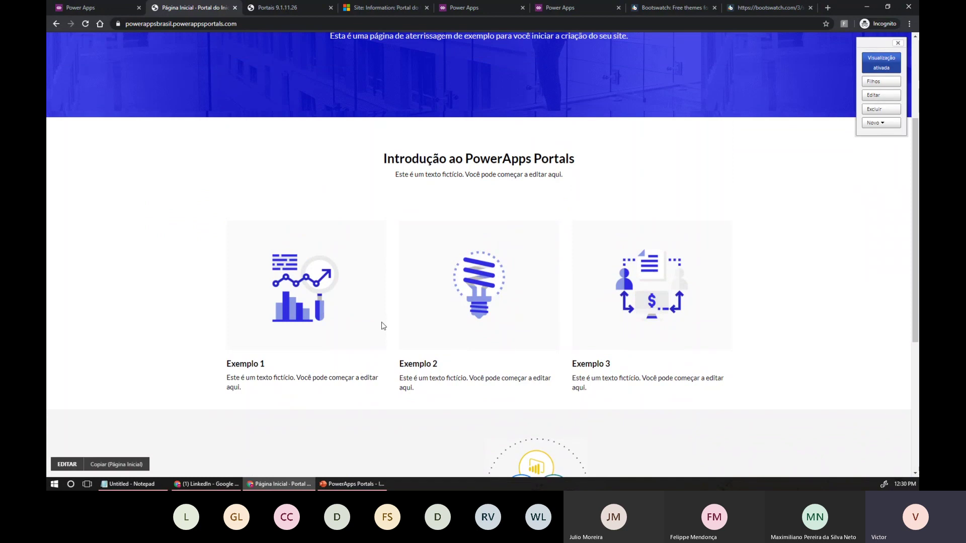
scroll(153, 204, up, 3)
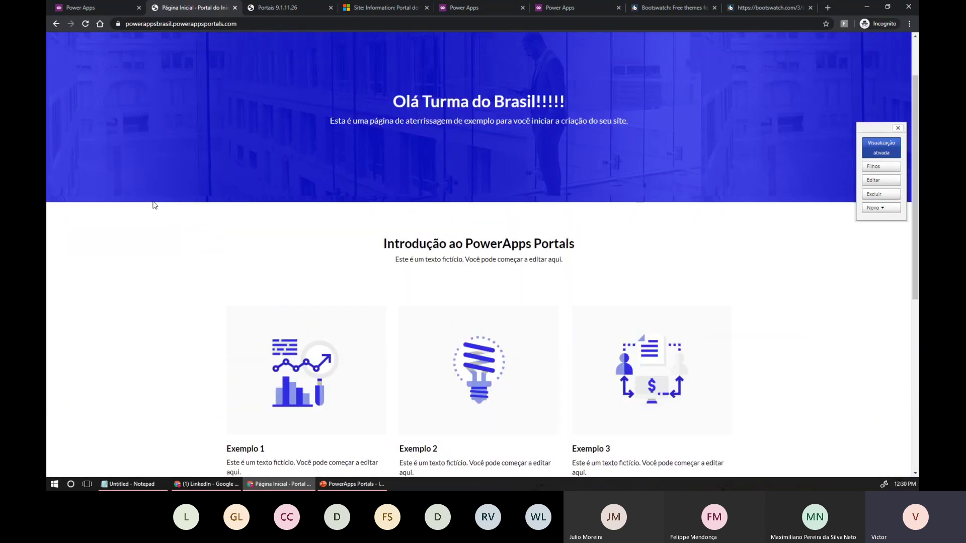
click(67, 76)
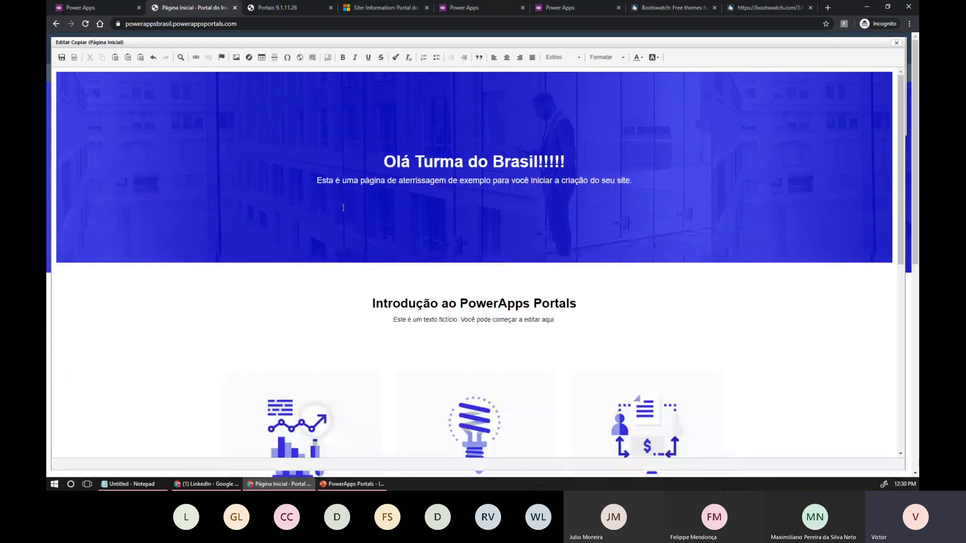
click(75, 57)
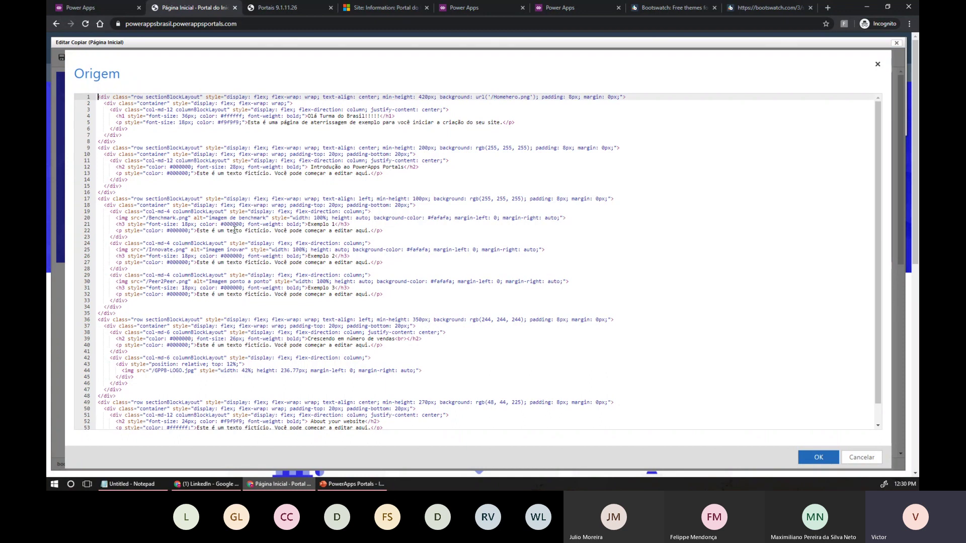
click(272, 225)
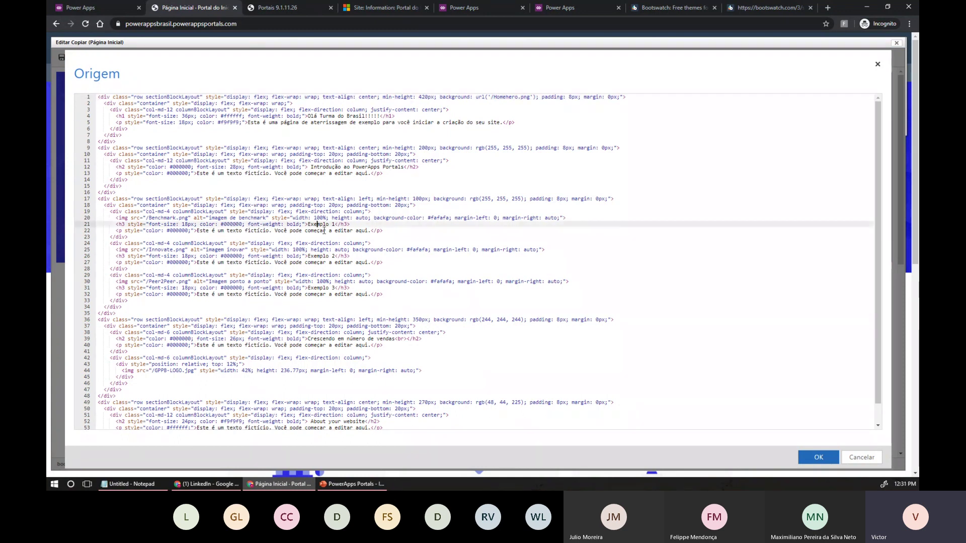
click(327, 256)
click(322, 289)
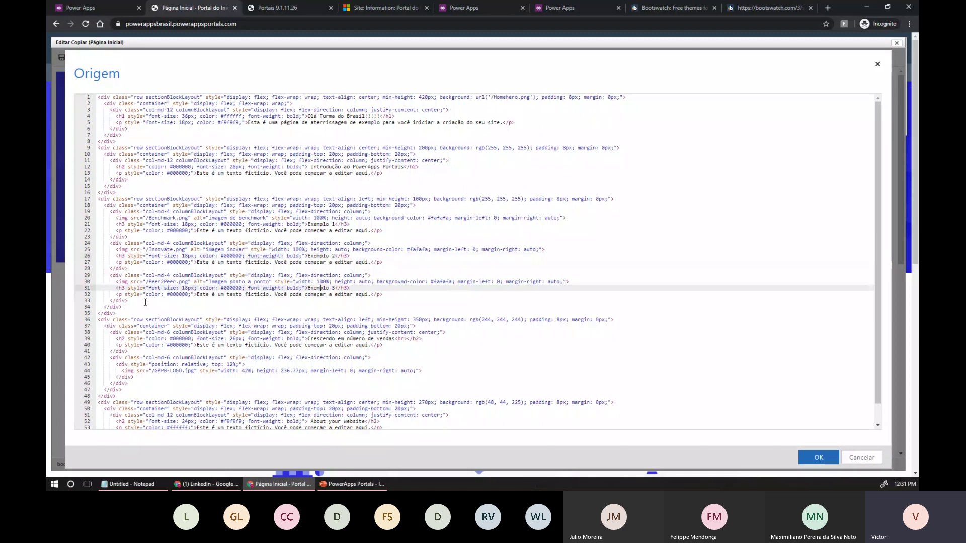
Duplicate the Exemplo 3 column's div block directly below the original in the HTML source
drag(165, 301, 82, 278)
key(ctrl+c)
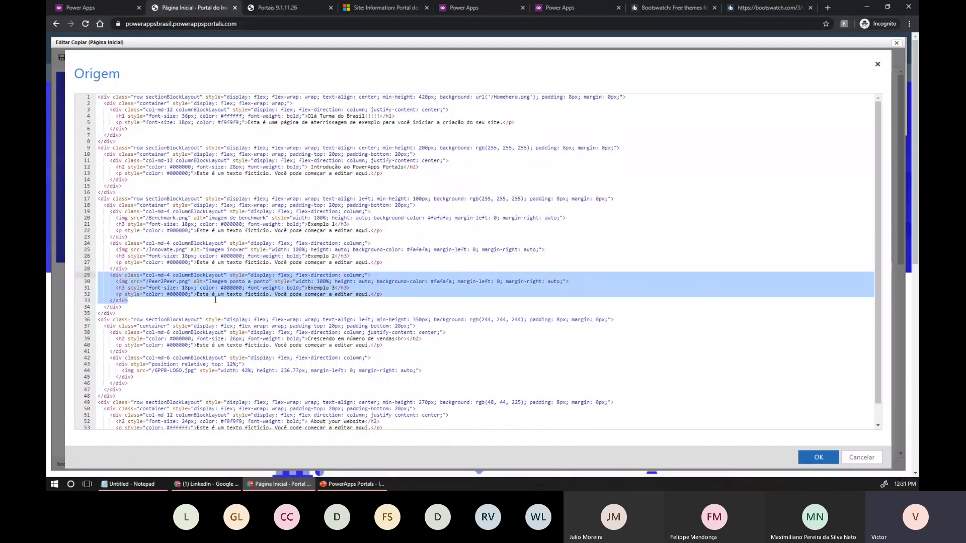
click(184, 300)
key(Return)
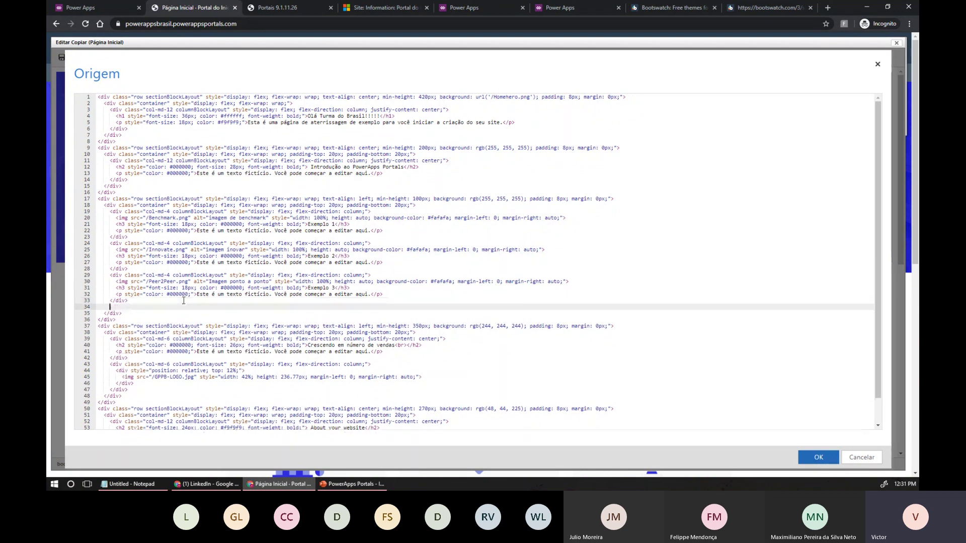
key(ctrl+v)
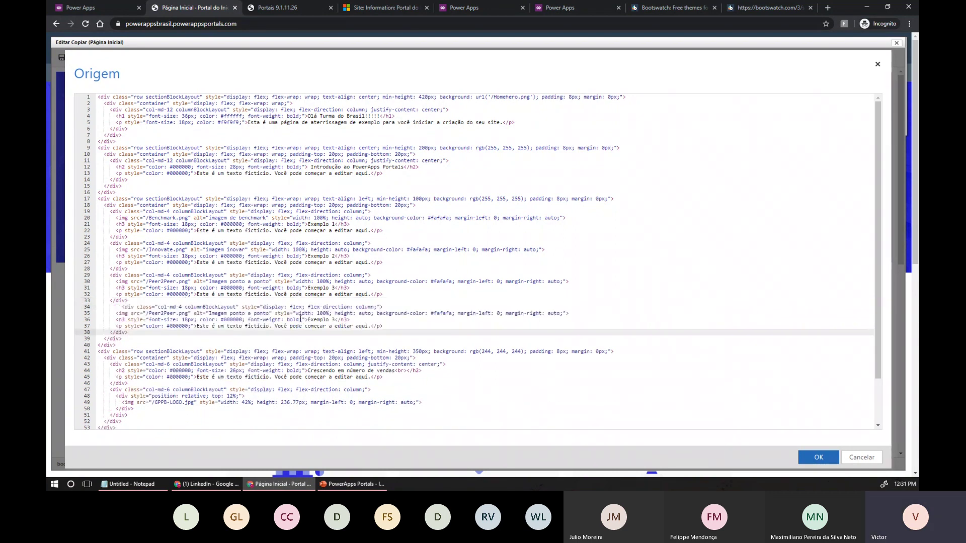
Change the duplicated block's heading to Exemplo 4 and align its opening div tag with the other columns
click(329, 319)
key(Right)
key(Right)
key(BackSpace)
text(4)
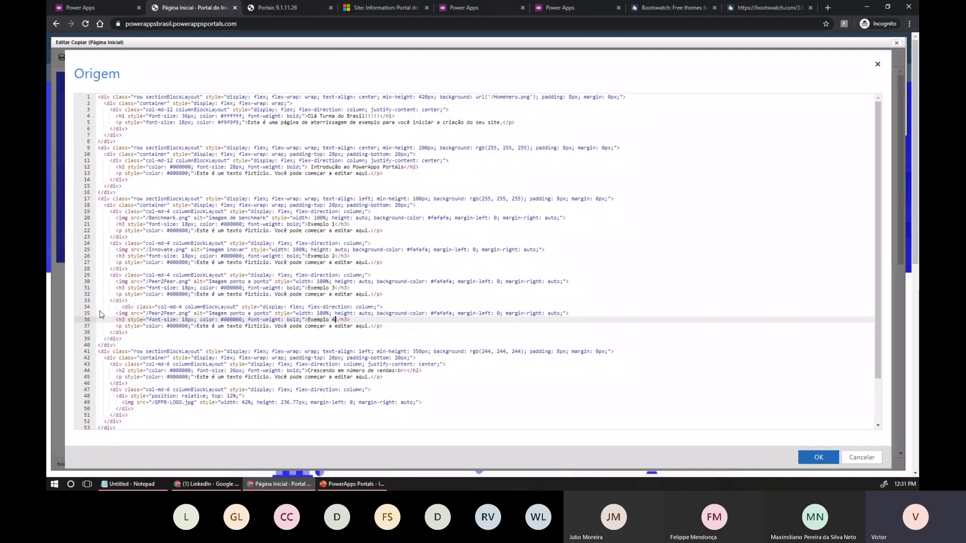
click(119, 307)
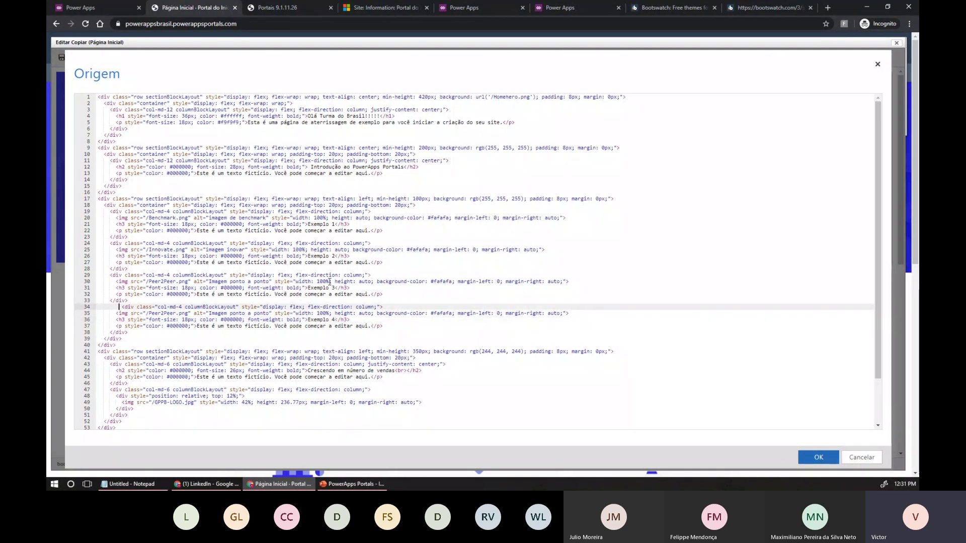
key(BackSpace)
key(BackSpace)
key(BackSpace)
key(BackSpace)
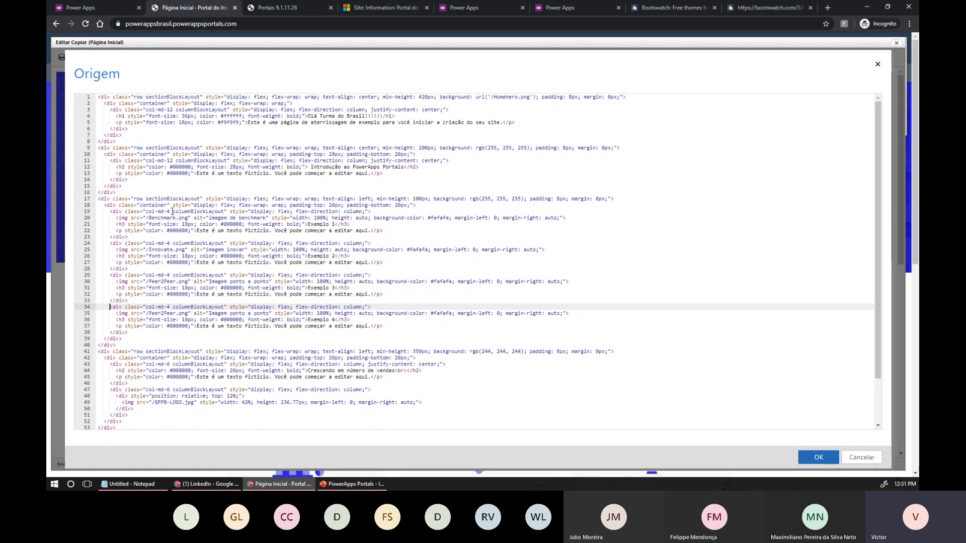
Set the column class of all four Exemplo div blocks to col-md-3
scroll(178, 174, down, 1)
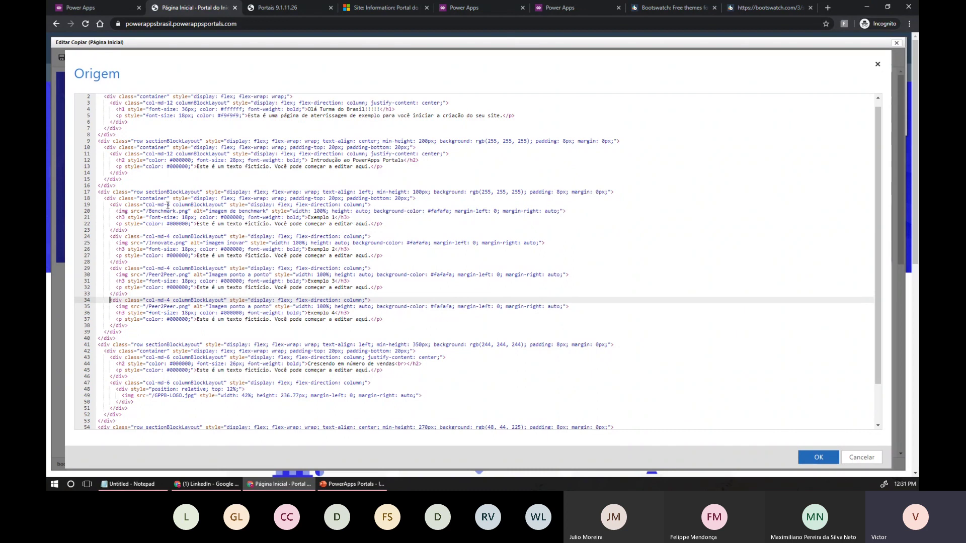
click(169, 205)
click(171, 230)
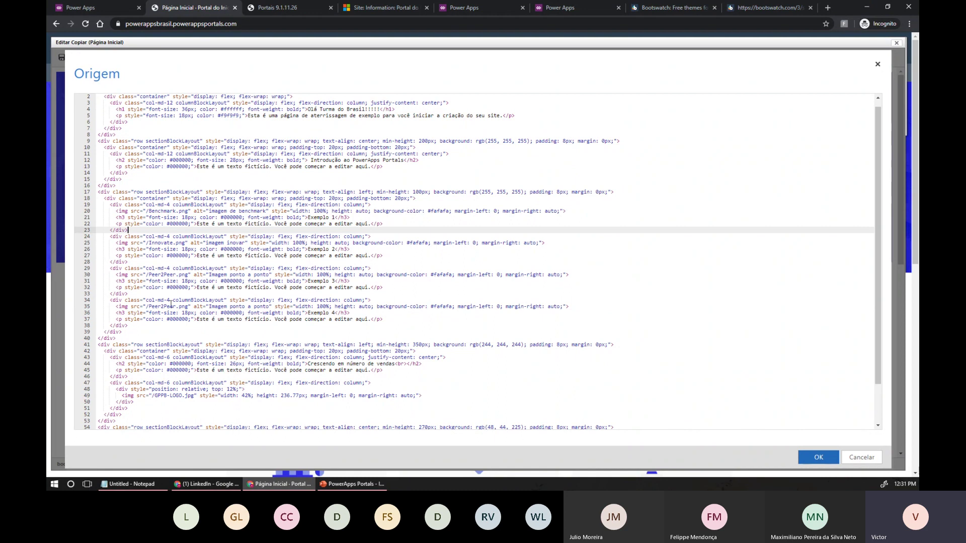
click(152, 326)
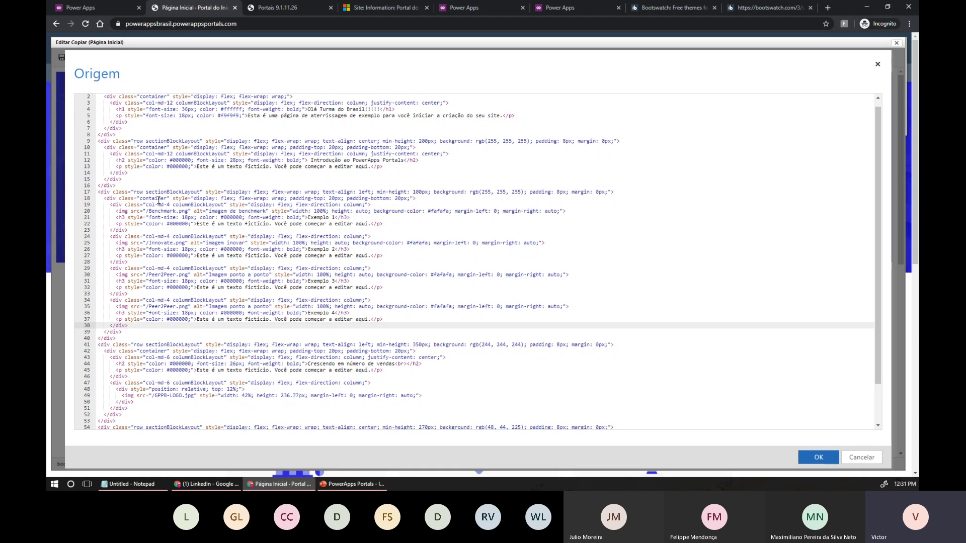
click(171, 205)
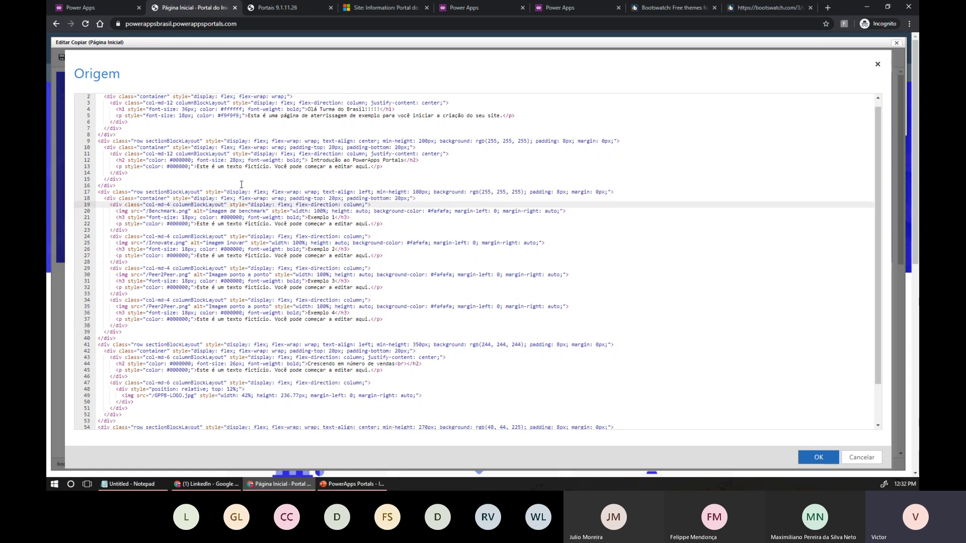
key(Down)
key(Down)
key(Down)
key(Down)
key(Down)
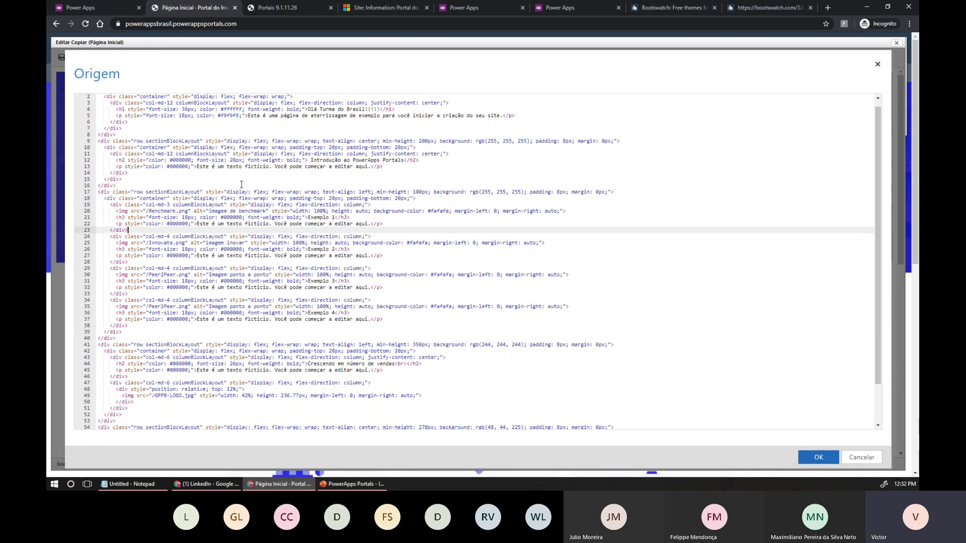
key(Down)
key(Down)
key(Down)
key(Down)
key(Down)
key(BackSpace)
text(3)
key(Down)
key(Down)
key(Down)
key(Down)
key(Down)
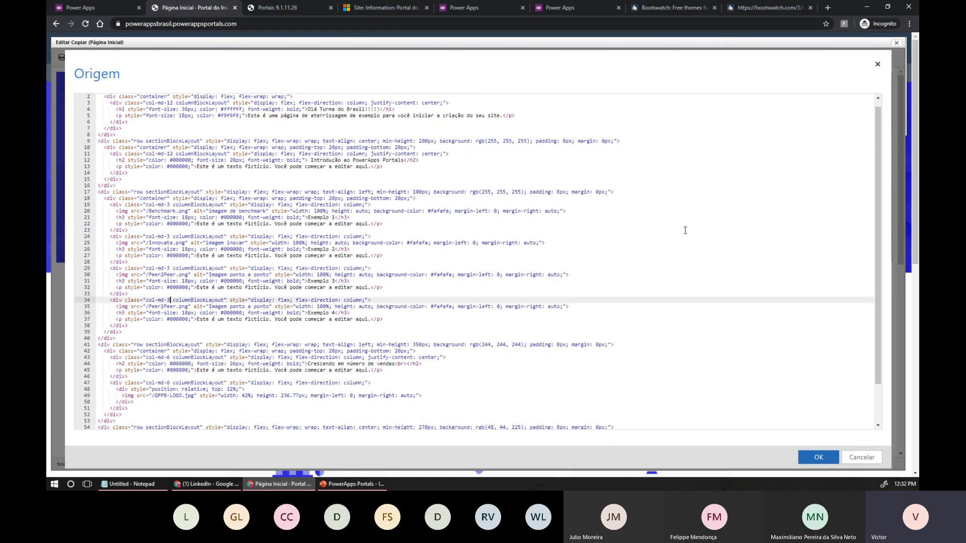
Apply the edited HTML source, check the four-column row in the editor, and save the home page content
click(825, 455)
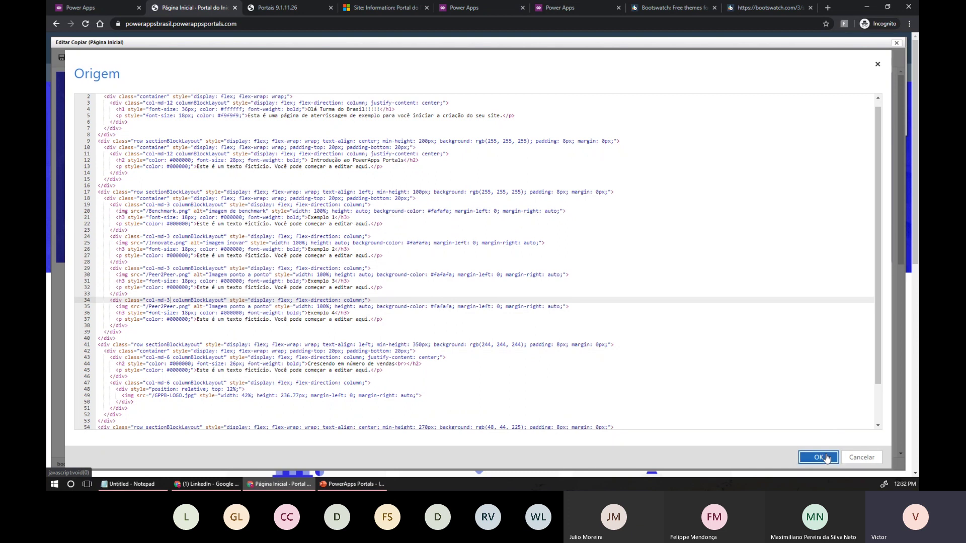
scroll(759, 340, down, 3)
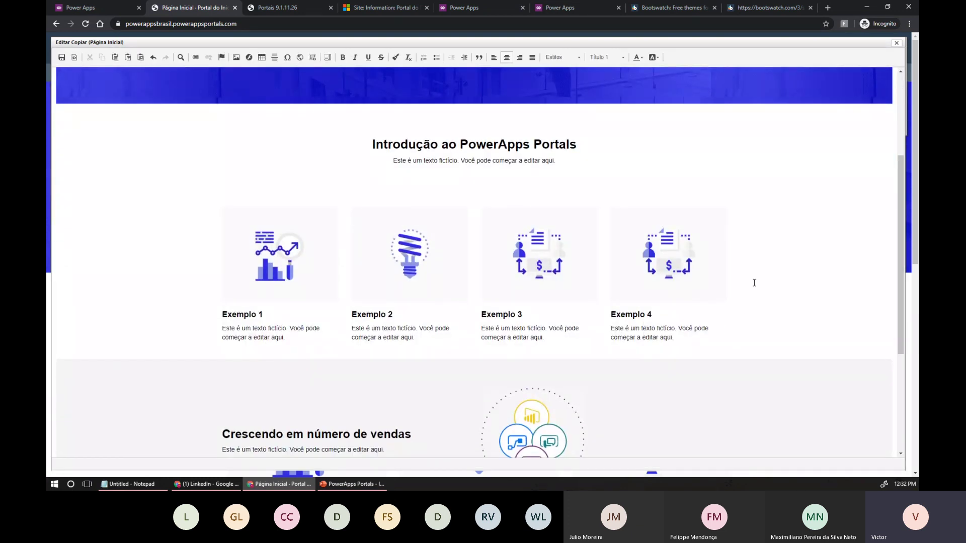
click(60, 57)
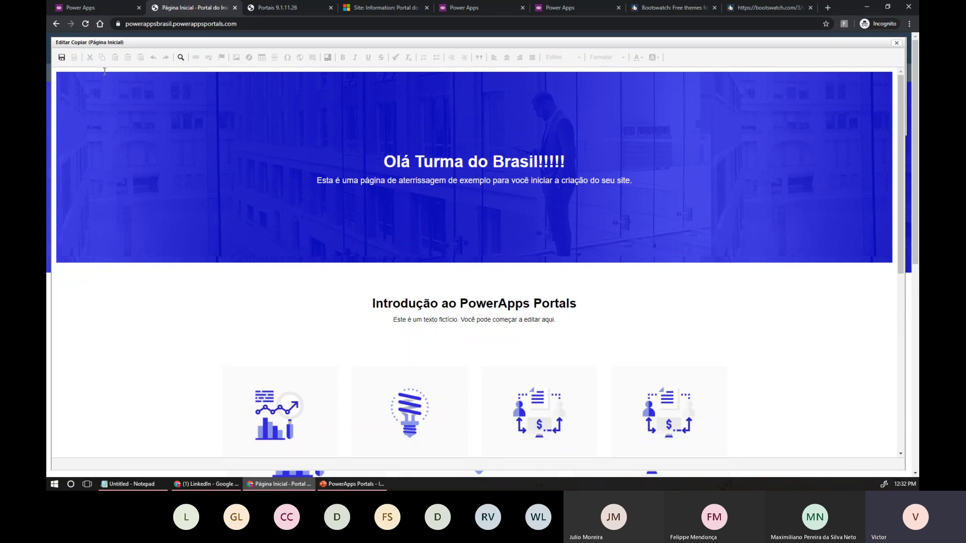
Save the edited page content and review the four Exemplo columns on the live portal home page
click(61, 58)
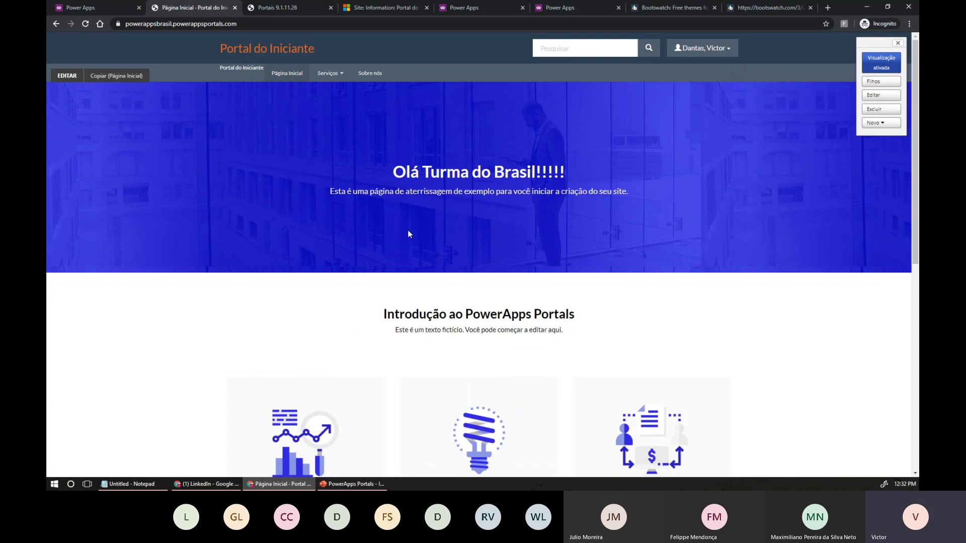
scroll(693, 342, down, 5)
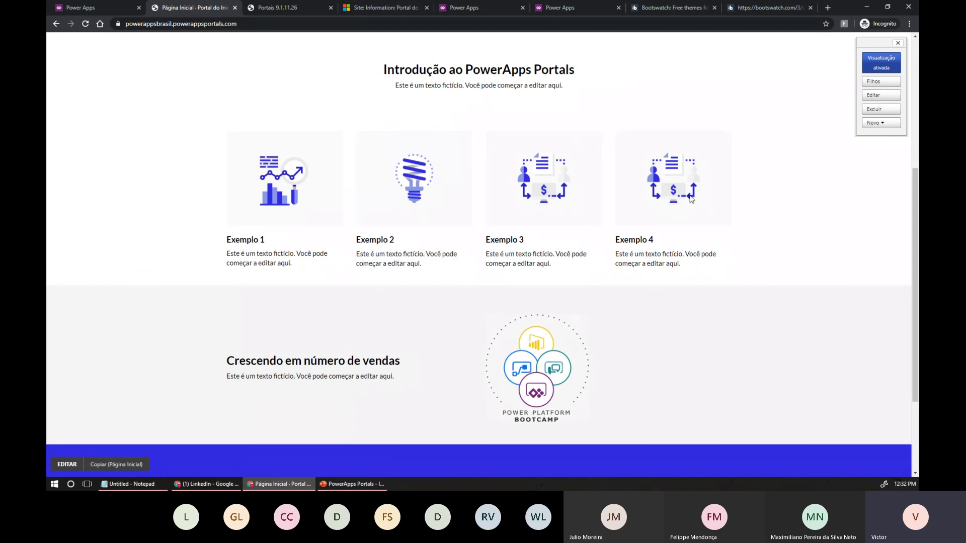
scroll(711, 239, up, 5)
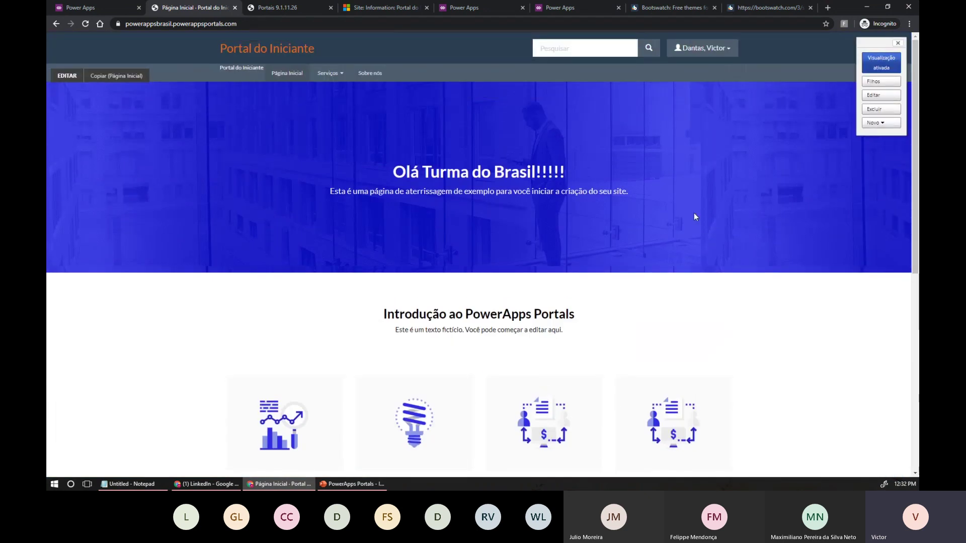
scroll(495, 245, down, 8)
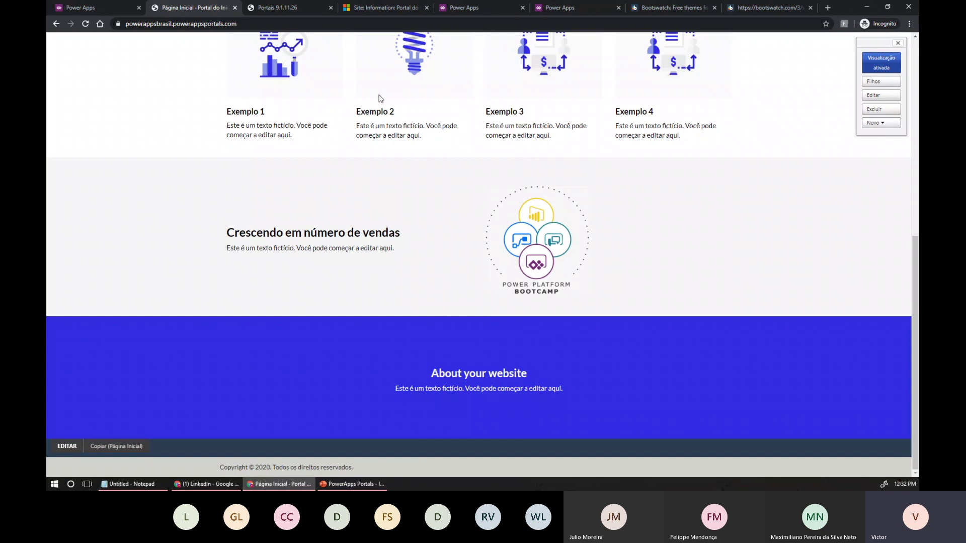
scroll(398, 119, up, 2)
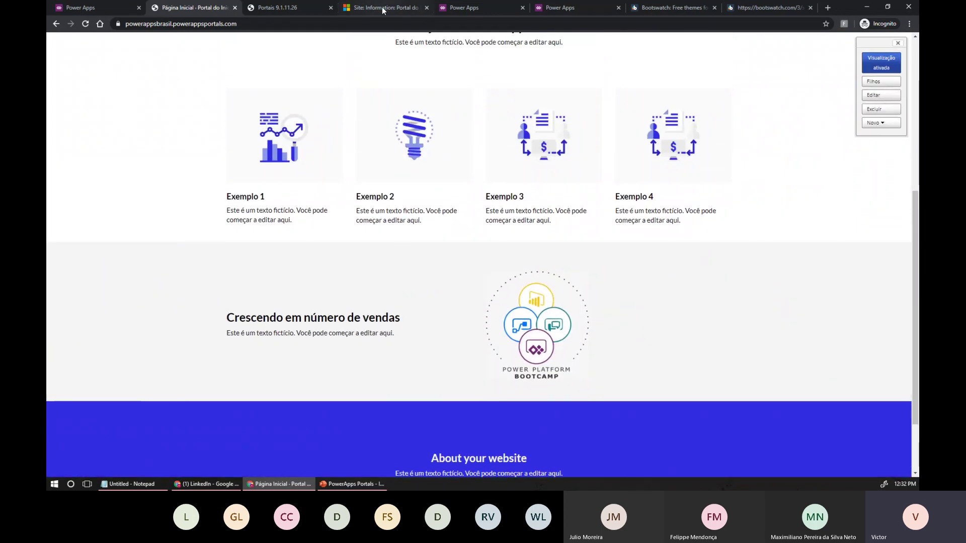
Switch to the PowerPoint presentation and present the two Componentes do PowerApps Portals slides, starting from slide 11
click(382, 9)
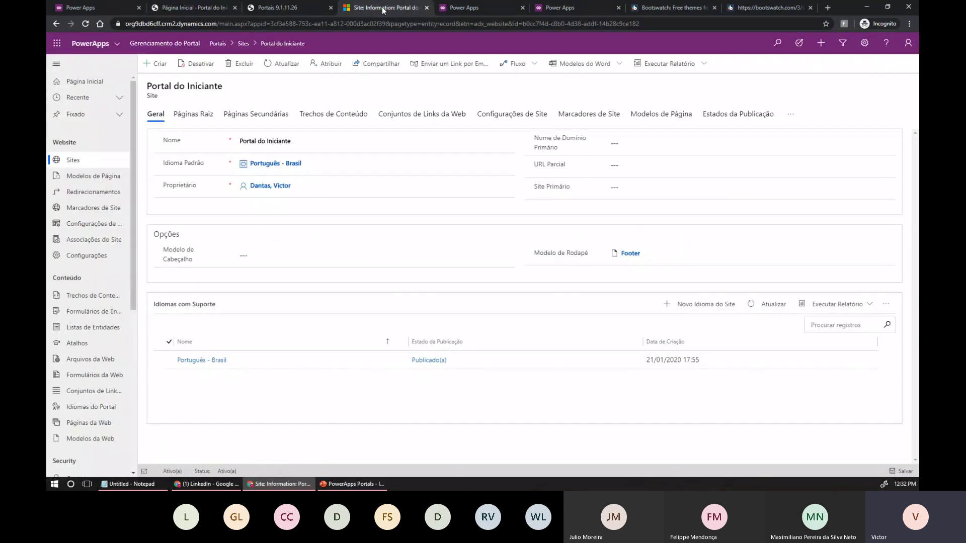
click(346, 486)
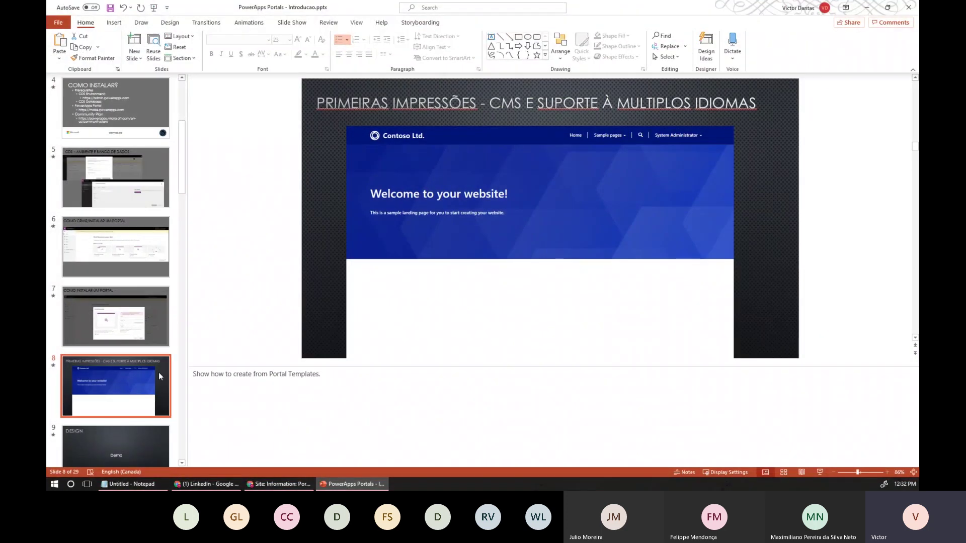
scroll(182, 462, down, 5)
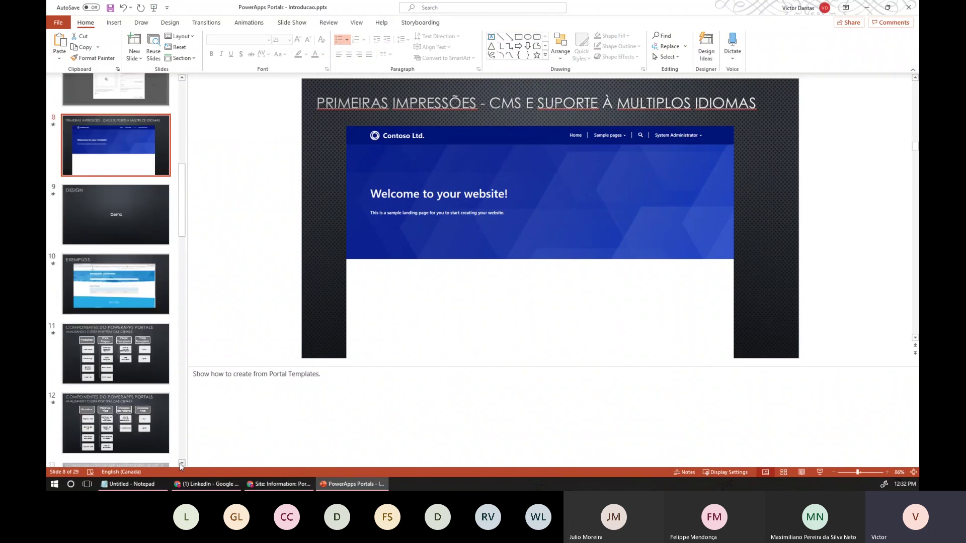
click(144, 279)
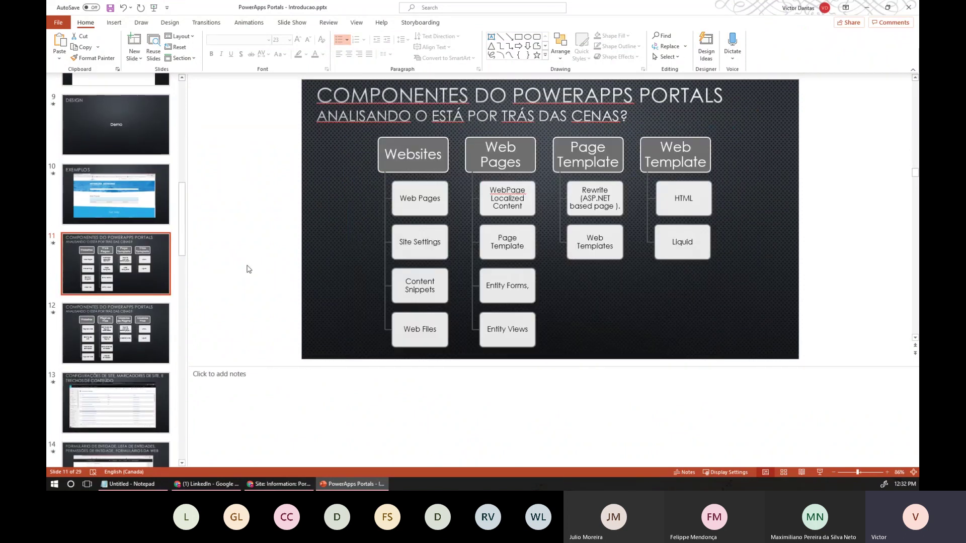
click(820, 471)
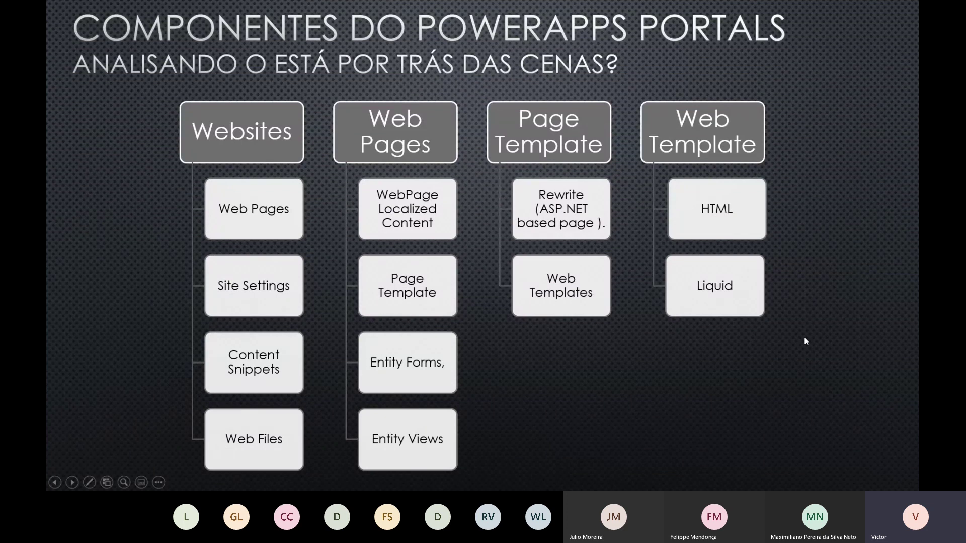
key(Right)
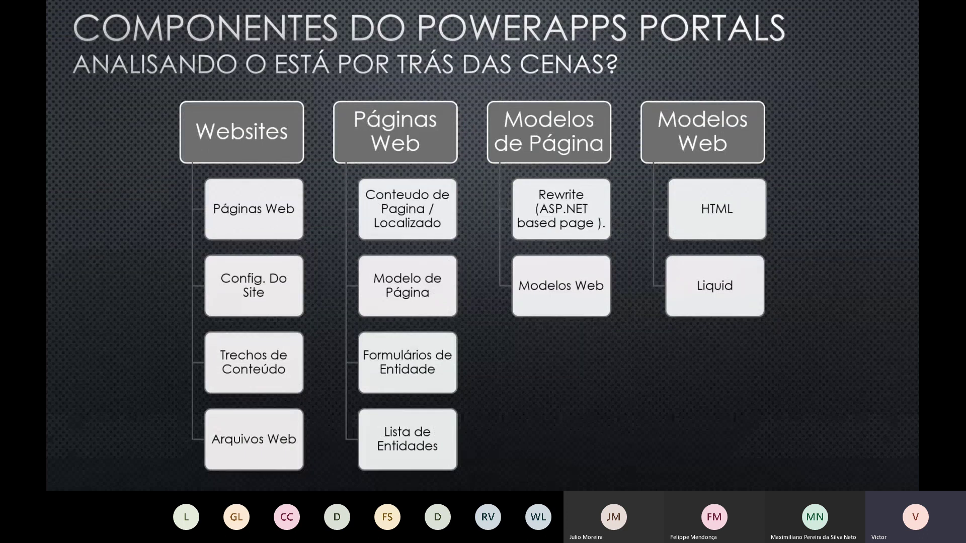
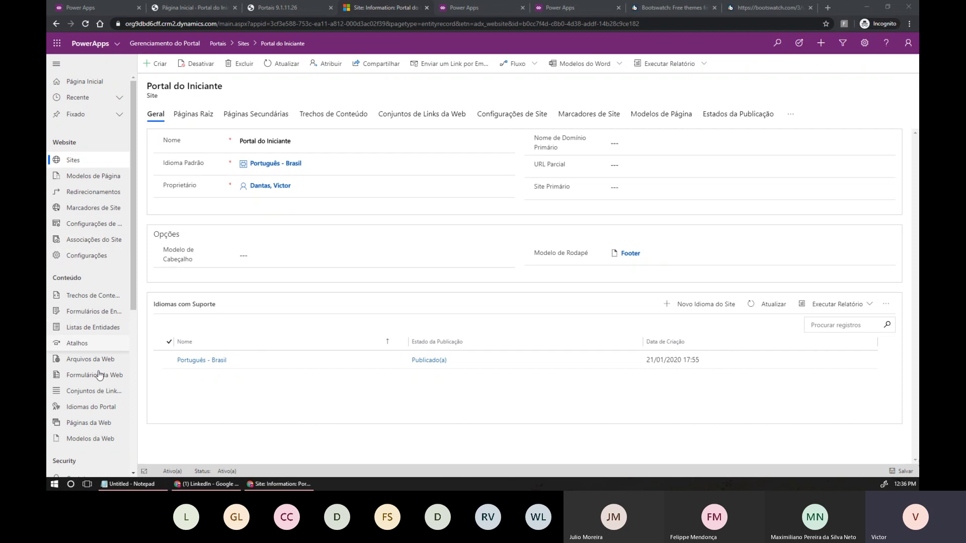
Review the root and secondary pages of the Portal do Iniciante site in Portal Management, and open the site settings list
scroll(97, 302, down, 1)
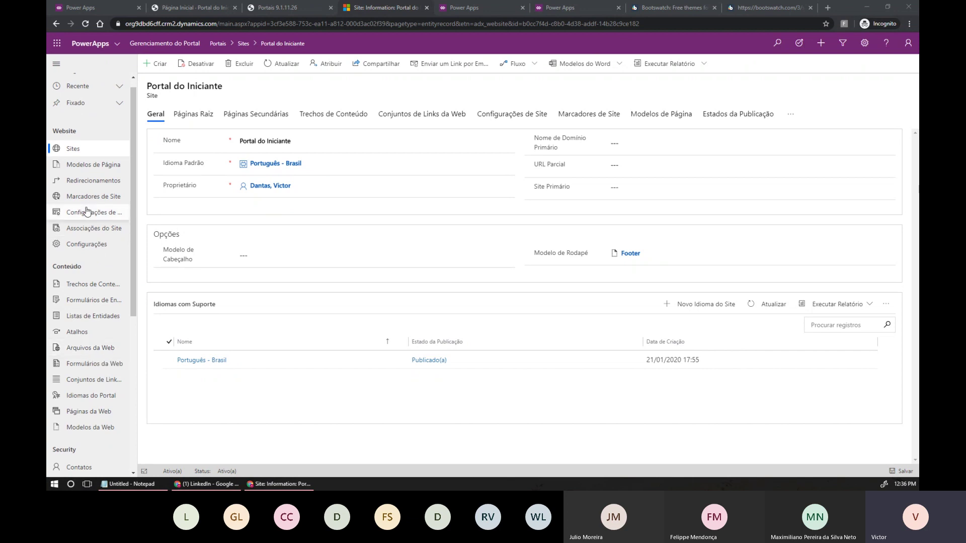
scroll(90, 211, up, 1)
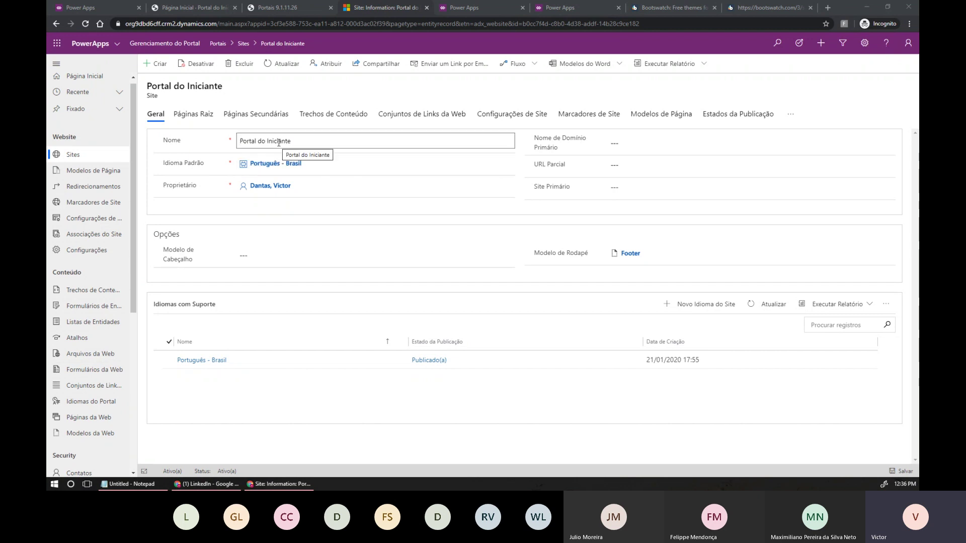
click(194, 121)
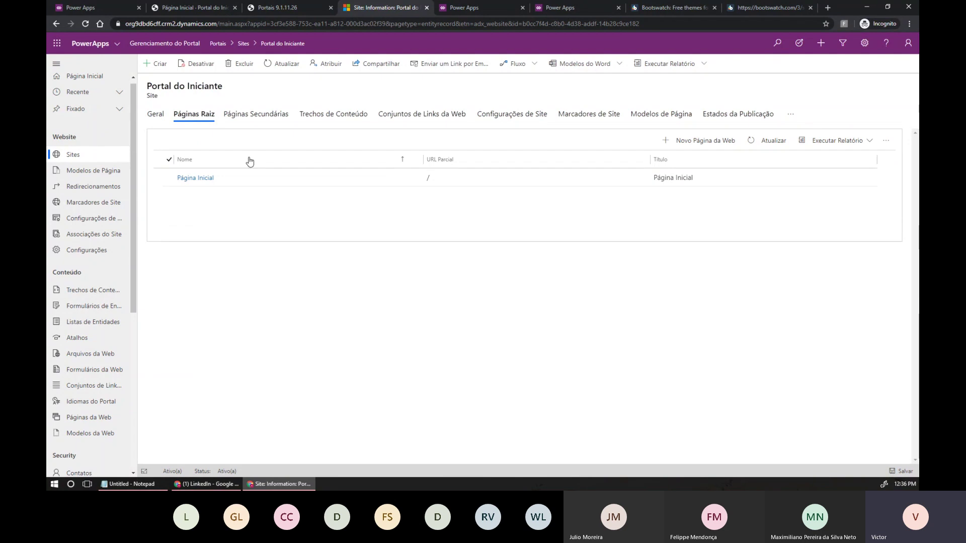
click(256, 113)
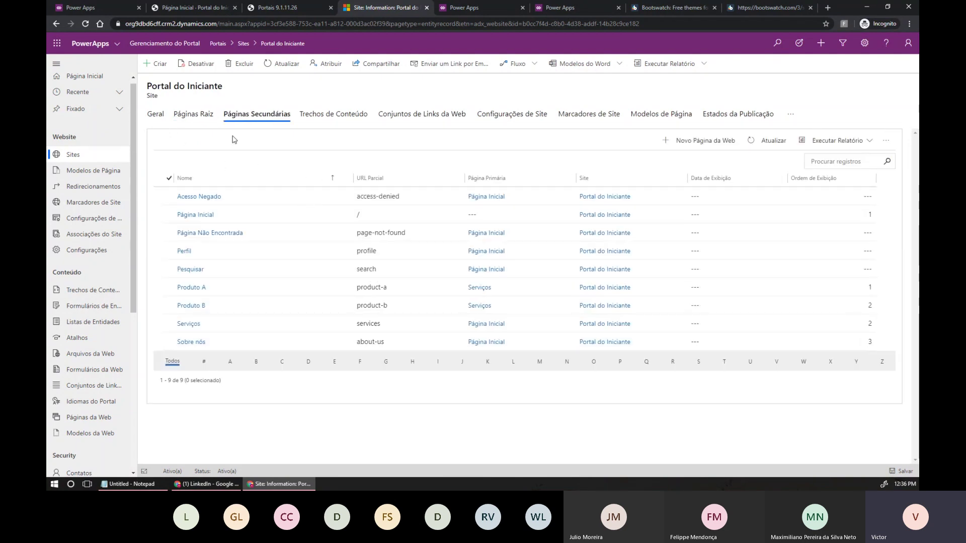
click(162, 119)
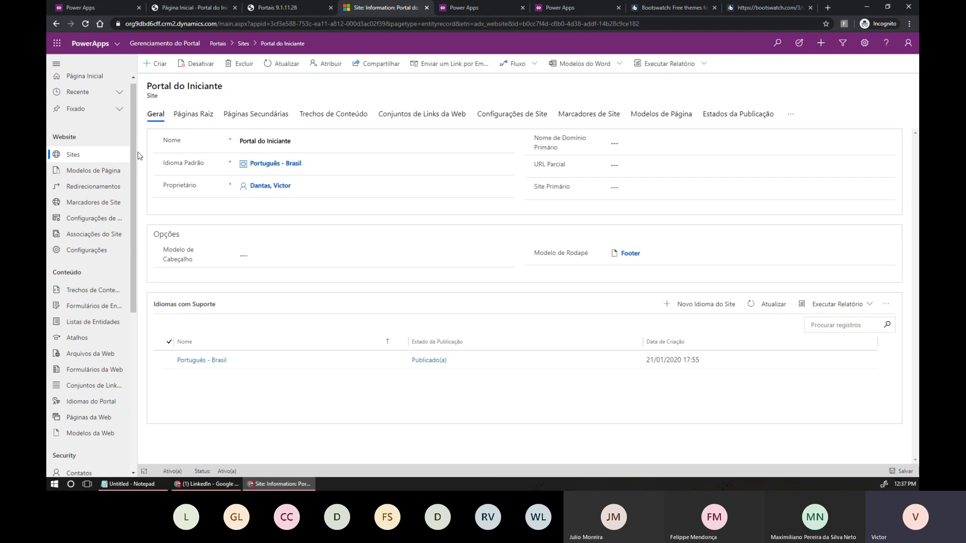
click(101, 218)
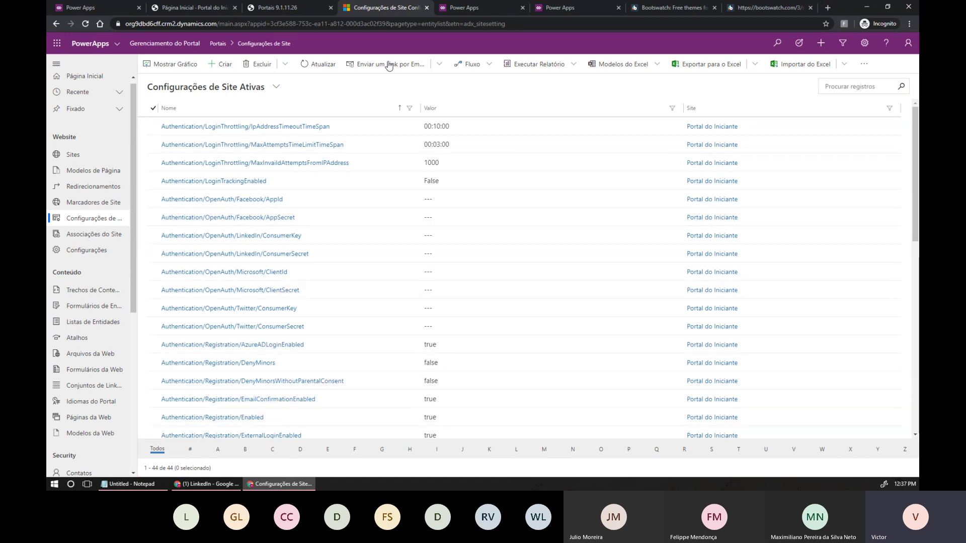
Sign out of the portal website and examine the local and external login options on its sign-in page
click(210, 10)
key(F5)
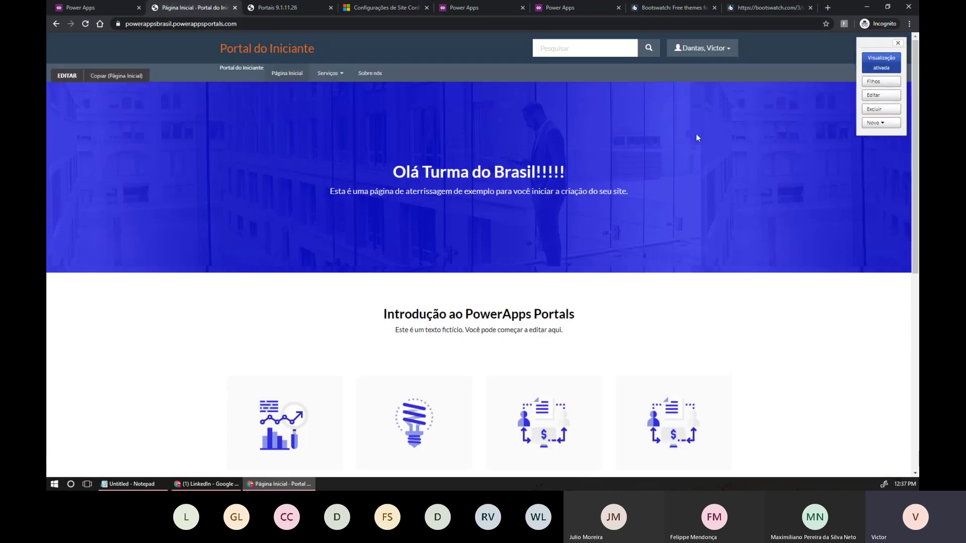
click(730, 48)
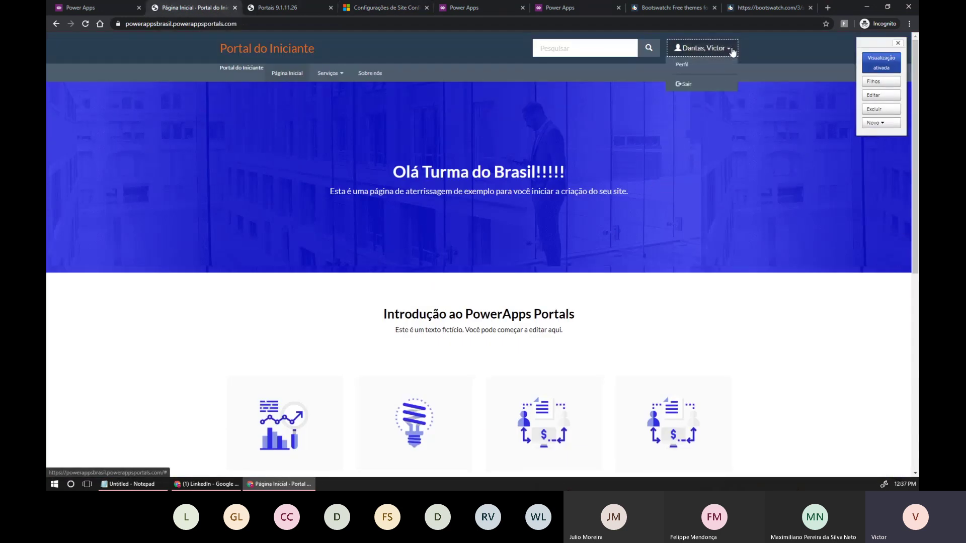
click(699, 87)
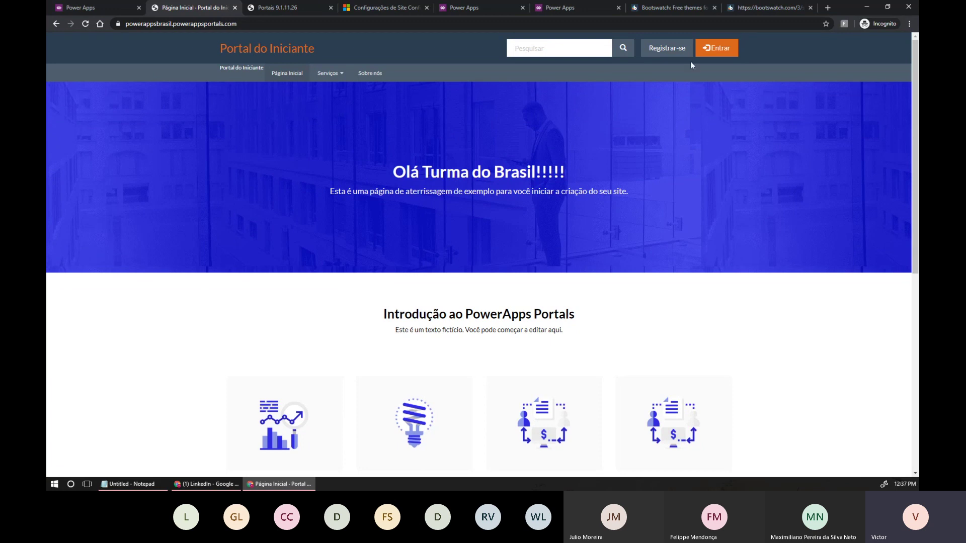
click(714, 48)
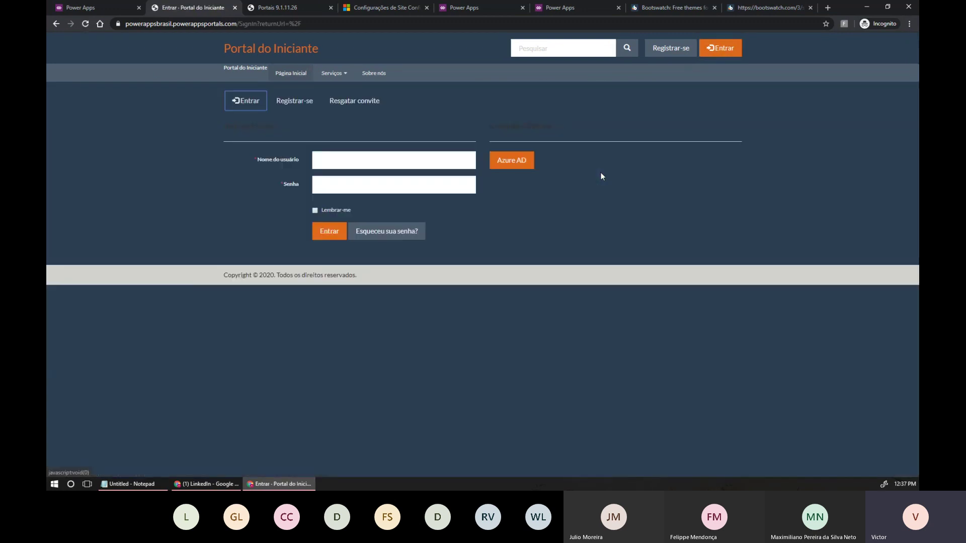
click(359, 157)
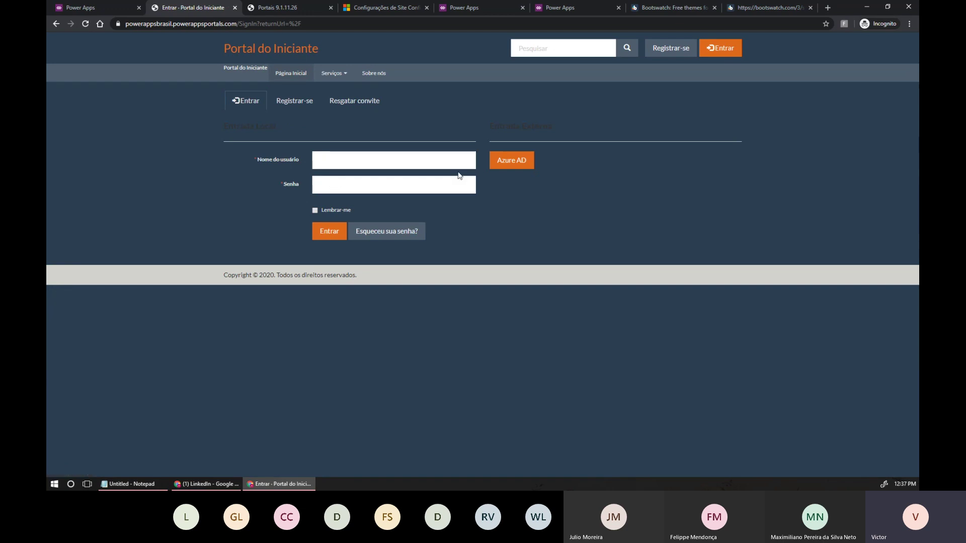
drag(559, 130, 488, 133)
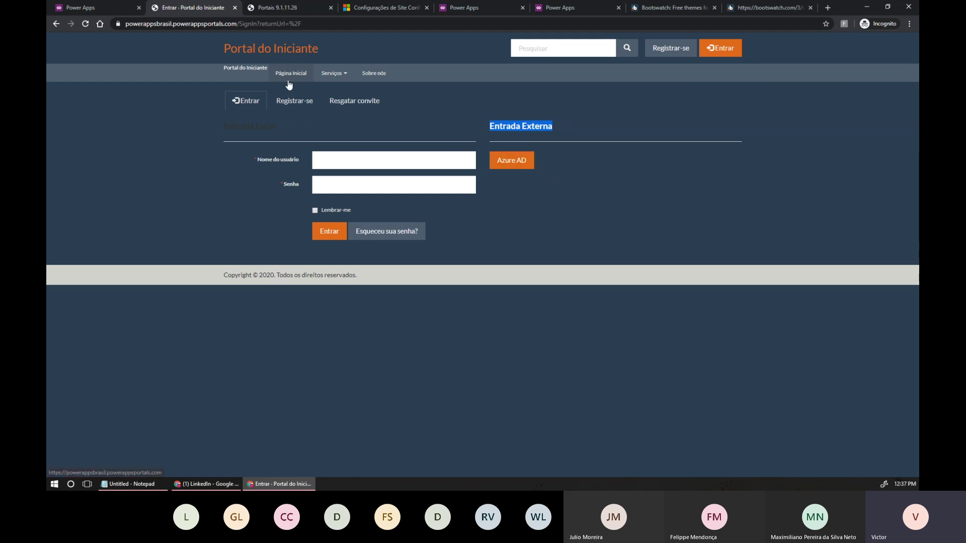
Examine the active site settings in Portal Management, covering the authentication, registration and search entries, against the portal's sign-in page
click(390, 10)
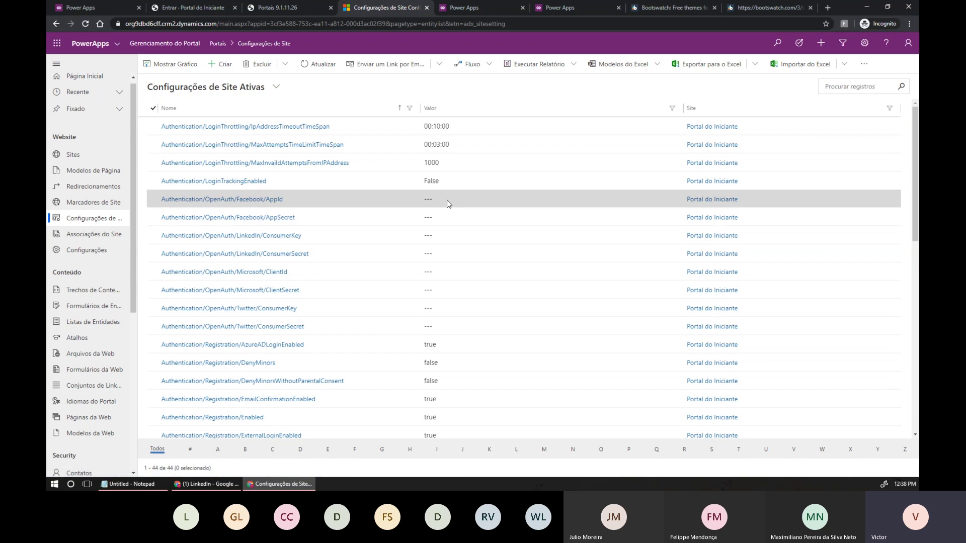
click(191, 8)
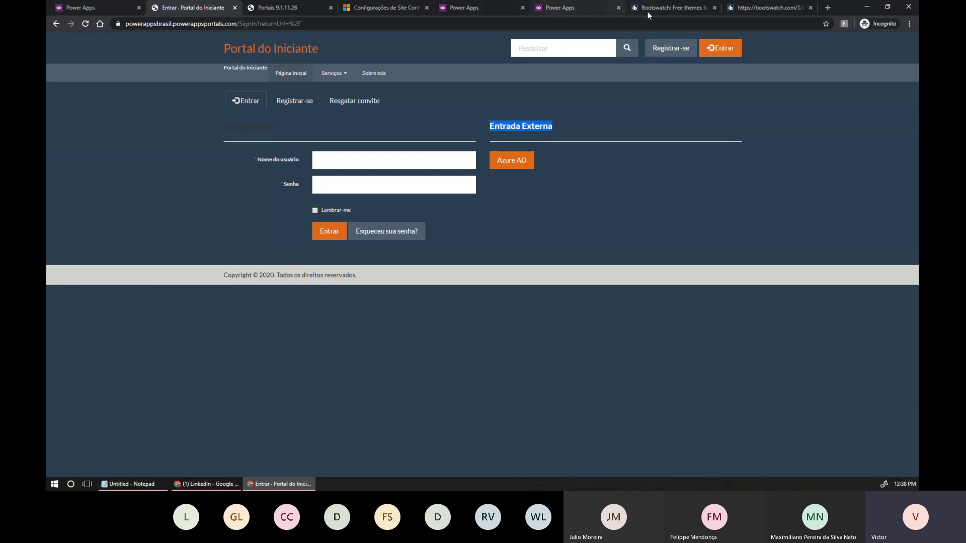
click(573, 8)
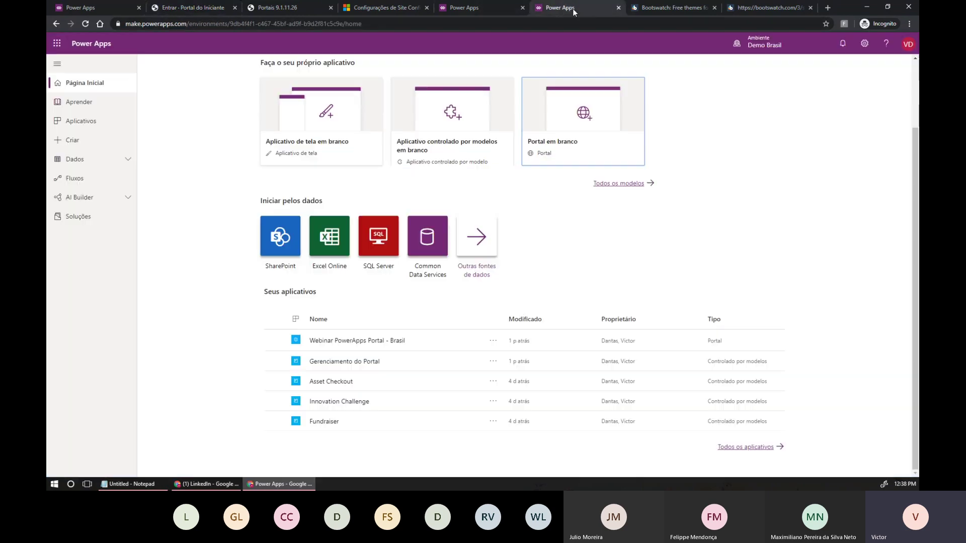
click(389, 9)
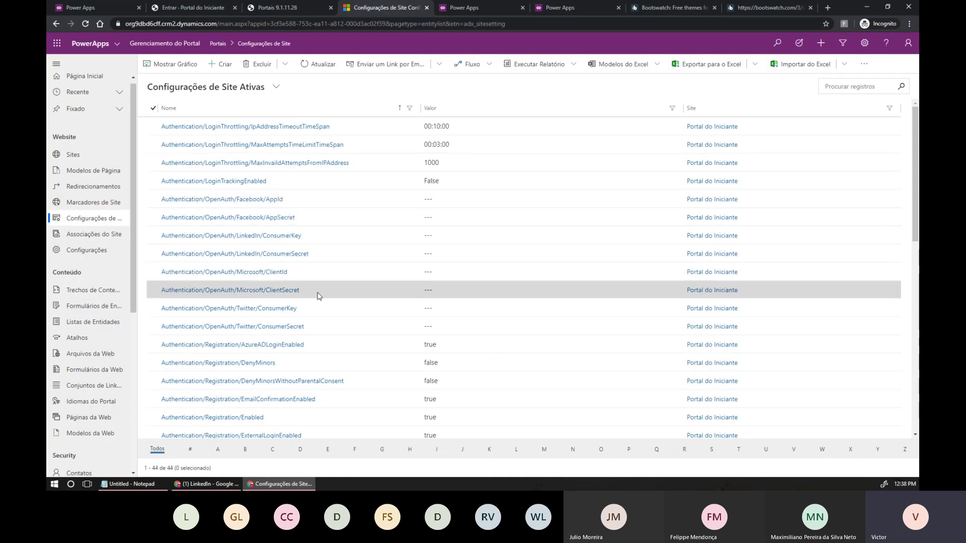
scroll(335, 302, down, 3)
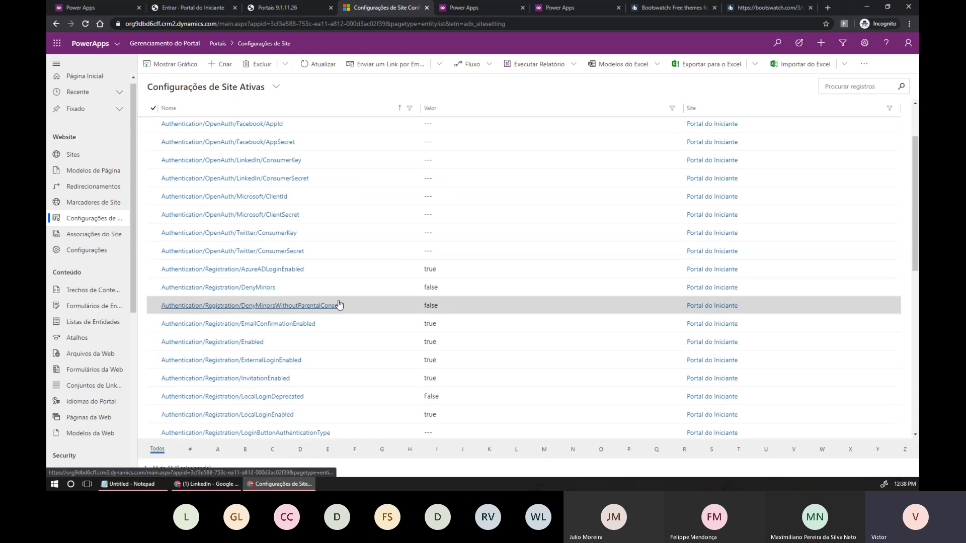
scroll(348, 267, down, 1)
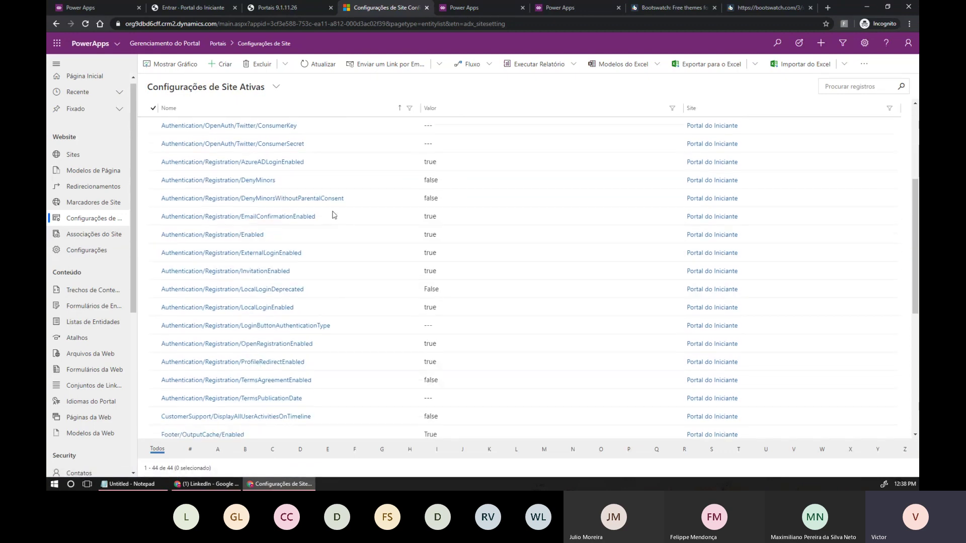
scroll(381, 271, down, 2)
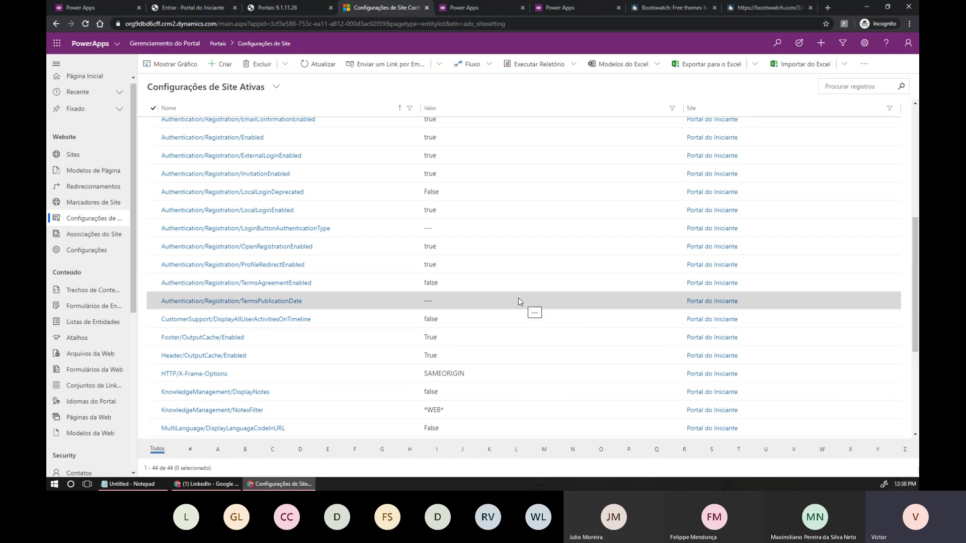
scroll(518, 299, down, 1)
scroll(518, 301, down, 3)
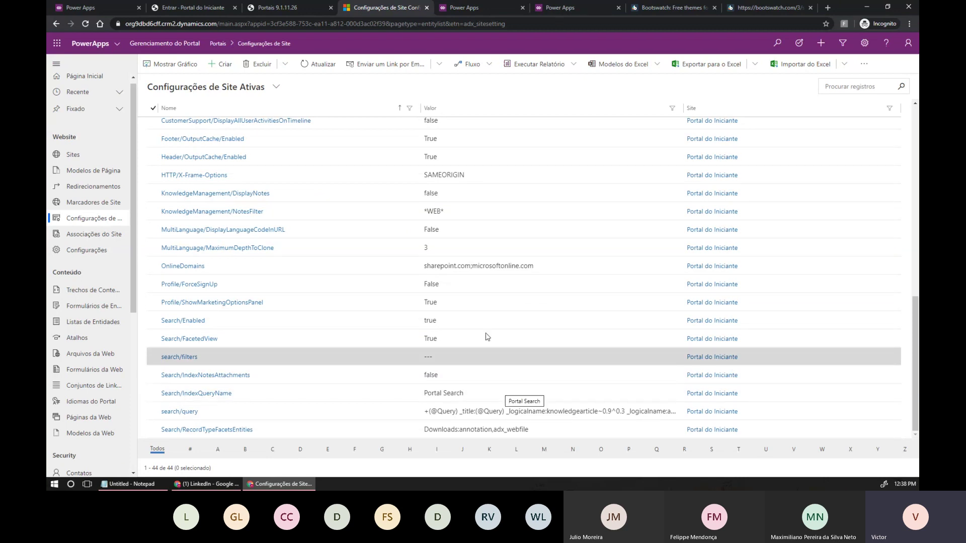
scroll(442, 321, up, 9)
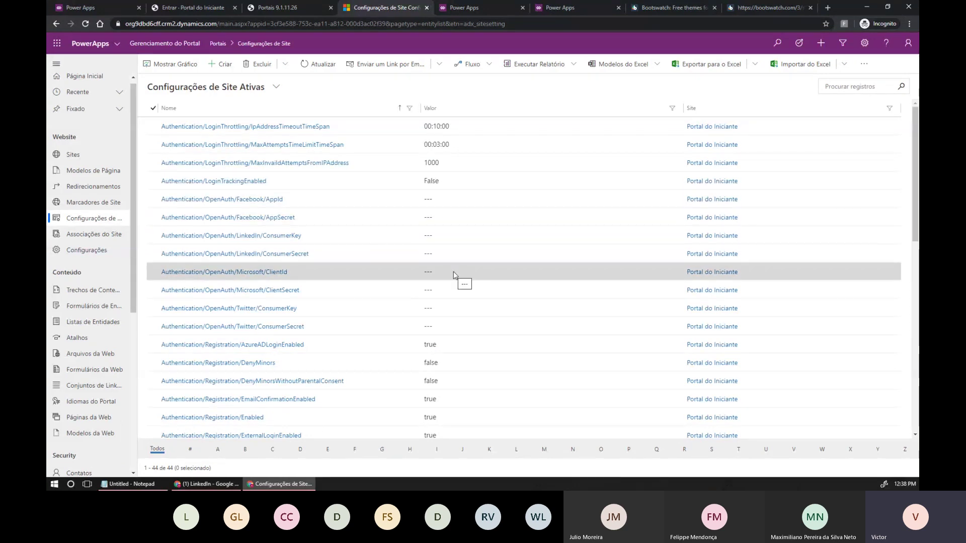
Search the active site settings for *local to find the local login settings
click(861, 80)
text(*)
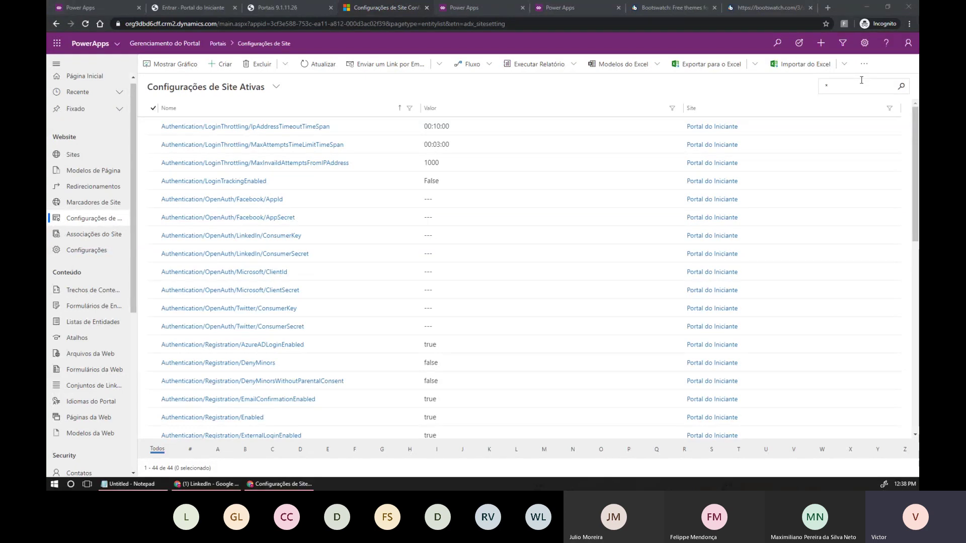
click(848, 86)
text(local)
key(Return)
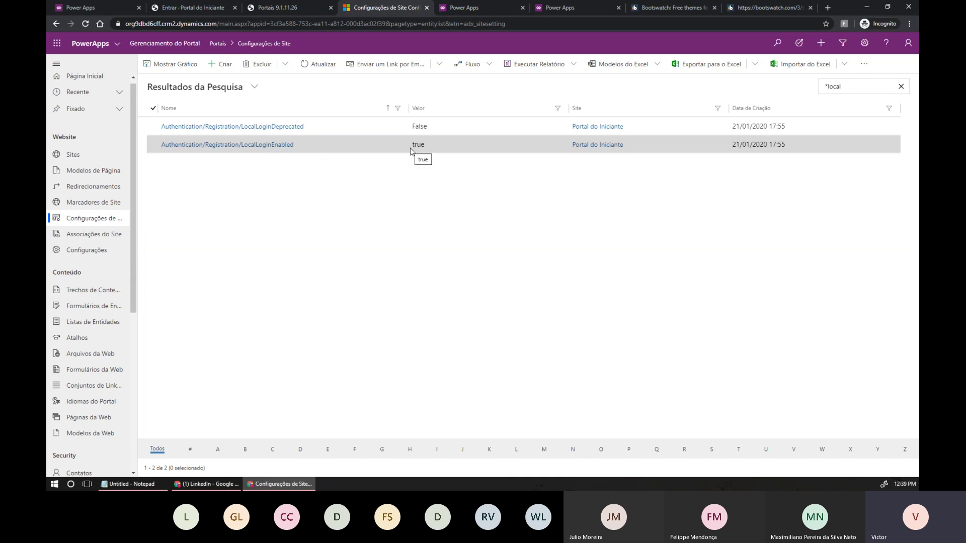
Review the local and external login options on the portal website's sign-in page
click(201, 9)
drag(226, 125, 452, 245)
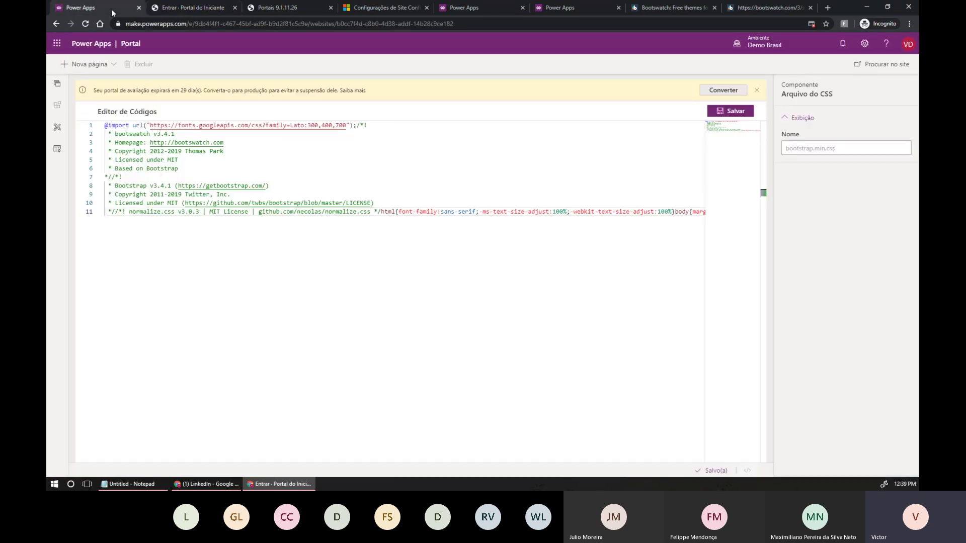
Replace all the code in the portal's bootstrap.min.css file with the copied stylesheet and save it
click(111, 9)
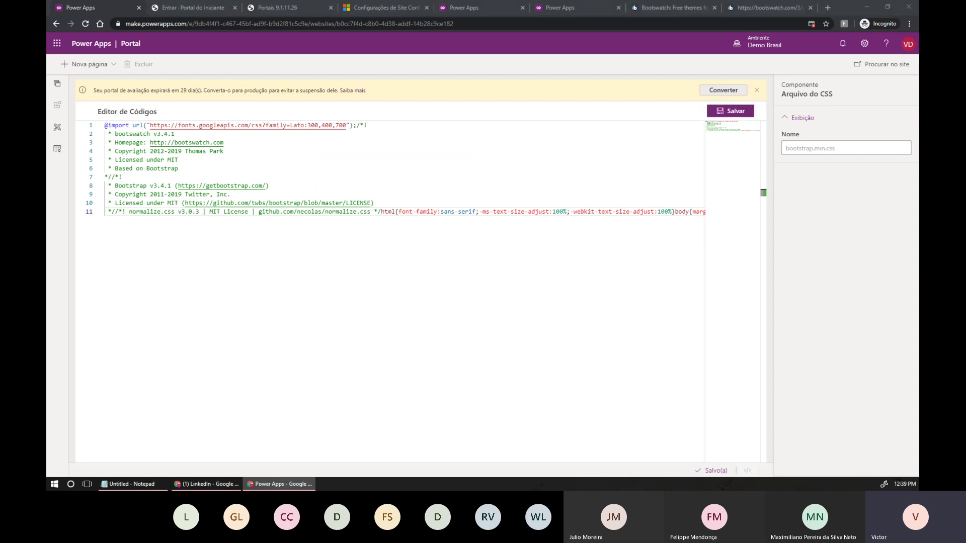
click(339, 210)
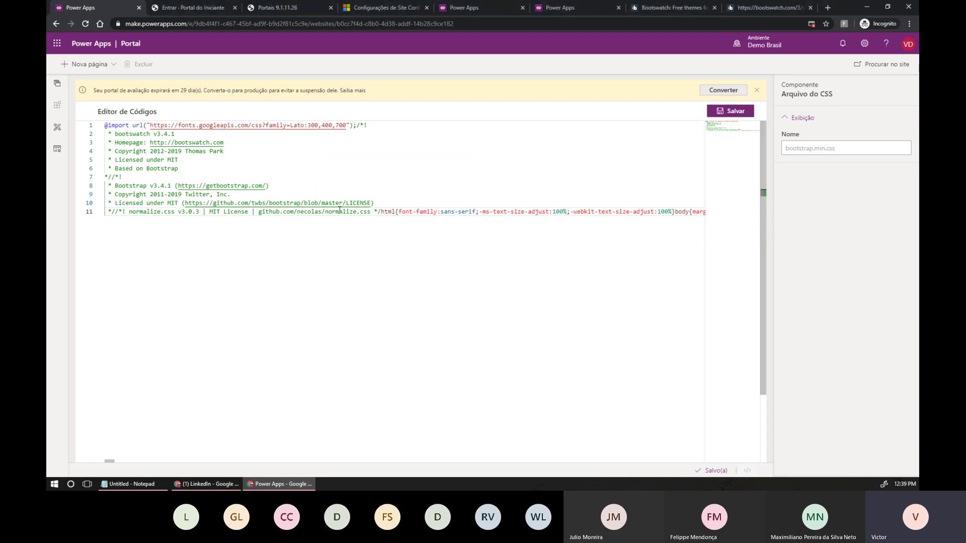
key(ctrl+a)
key(ctrl+v)
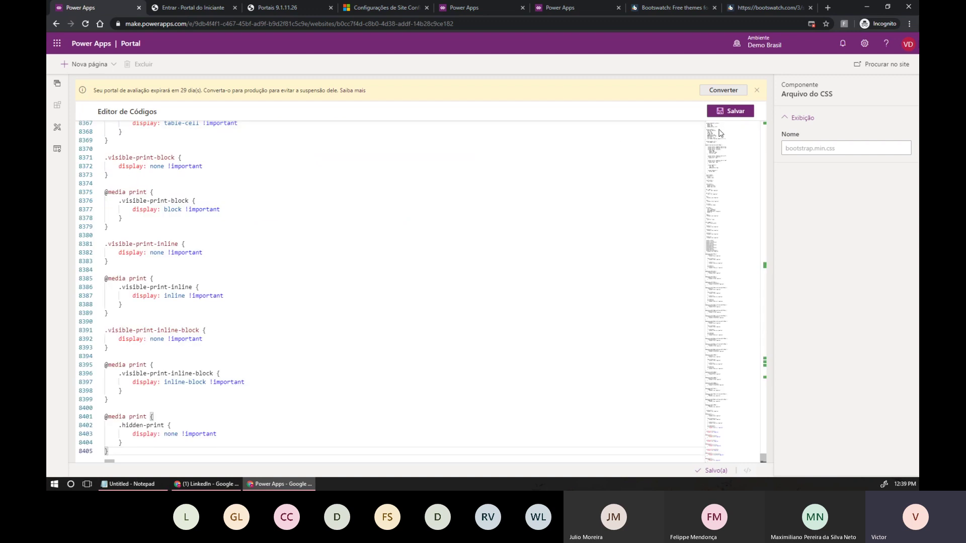
click(729, 111)
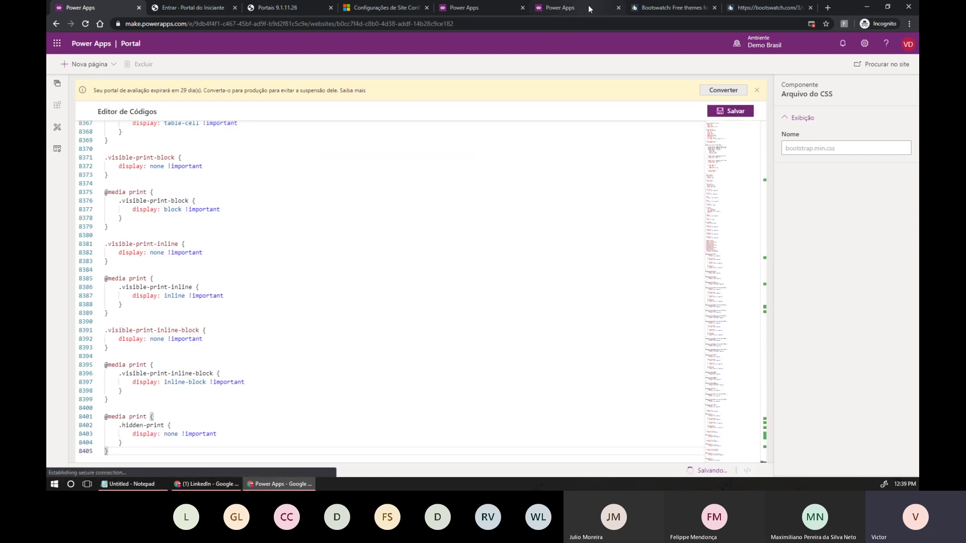
Open the portal website's home page and save the bootstrap.min.css file again in the code editor
click(385, 7)
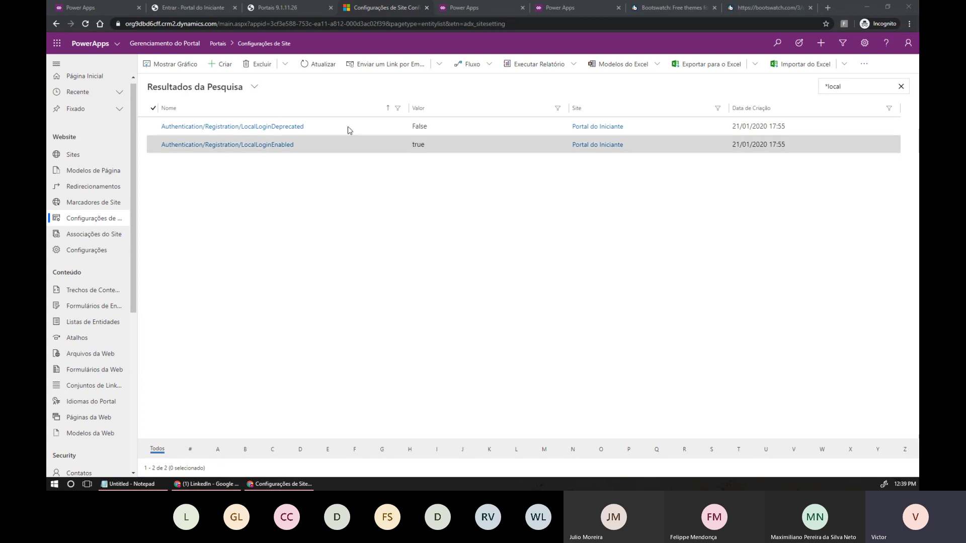
click(179, 9)
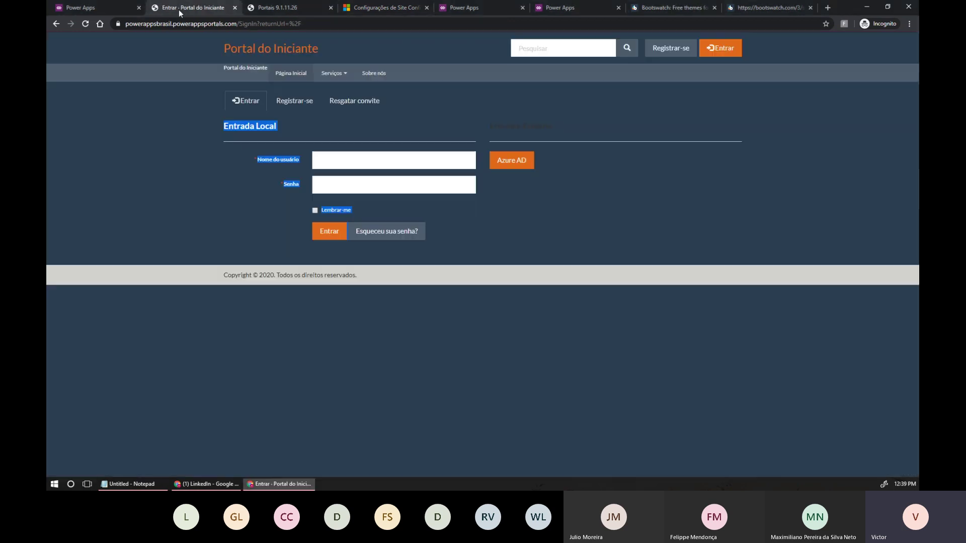
click(254, 50)
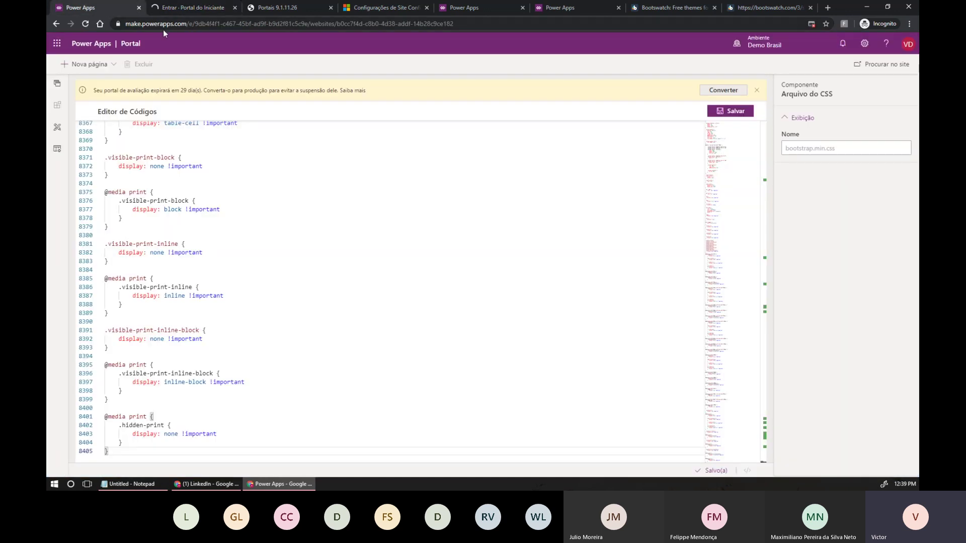
click(729, 111)
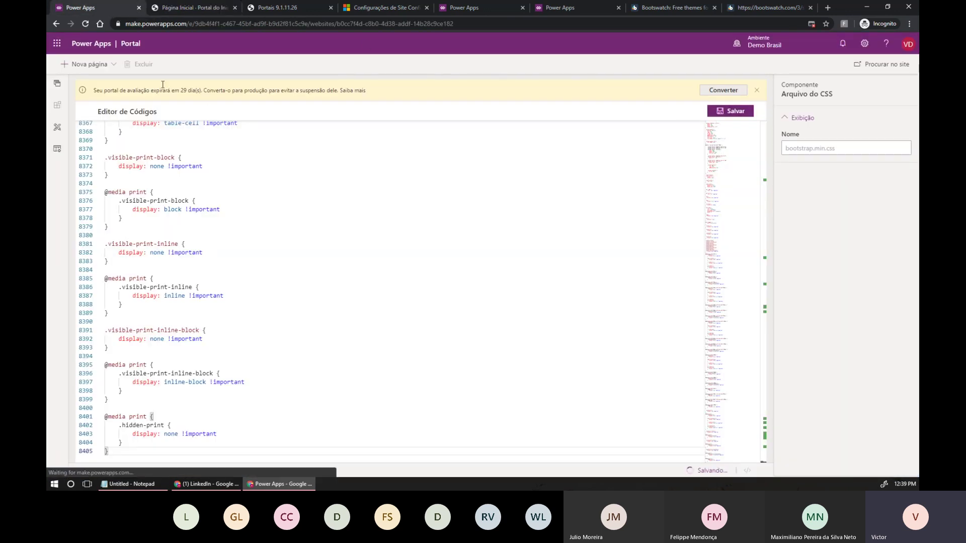
click(181, 9)
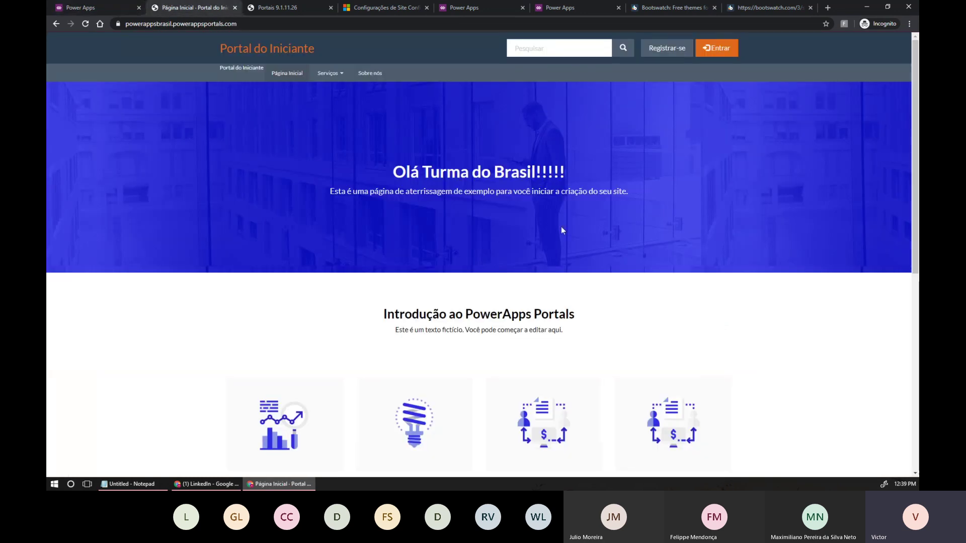
Review the portal home page's headings, from the banner down to the Crescendo em número de vendas section
drag(572, 177, 386, 175)
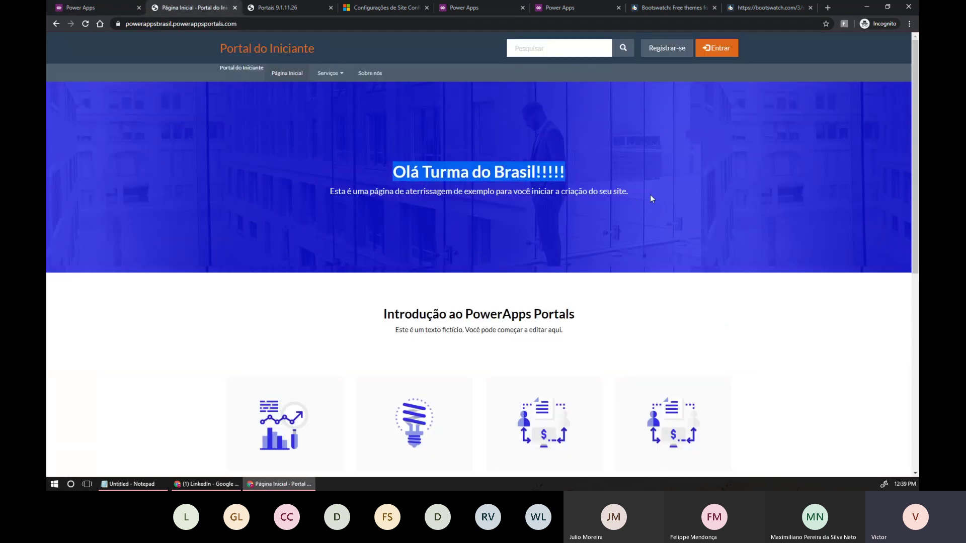
drag(377, 317, 599, 315)
scroll(487, 316, down, 5)
drag(402, 367, 231, 373)
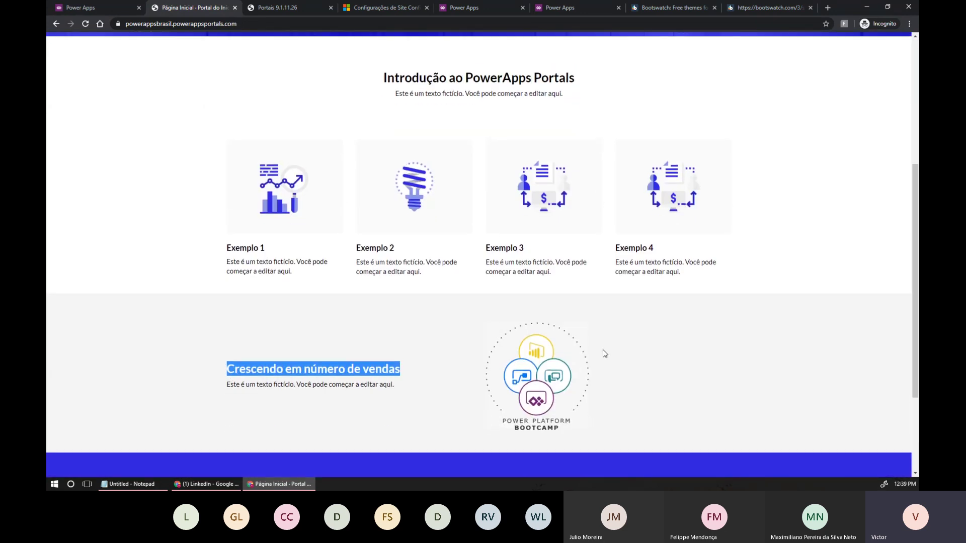
scroll(604, 351, up, 5)
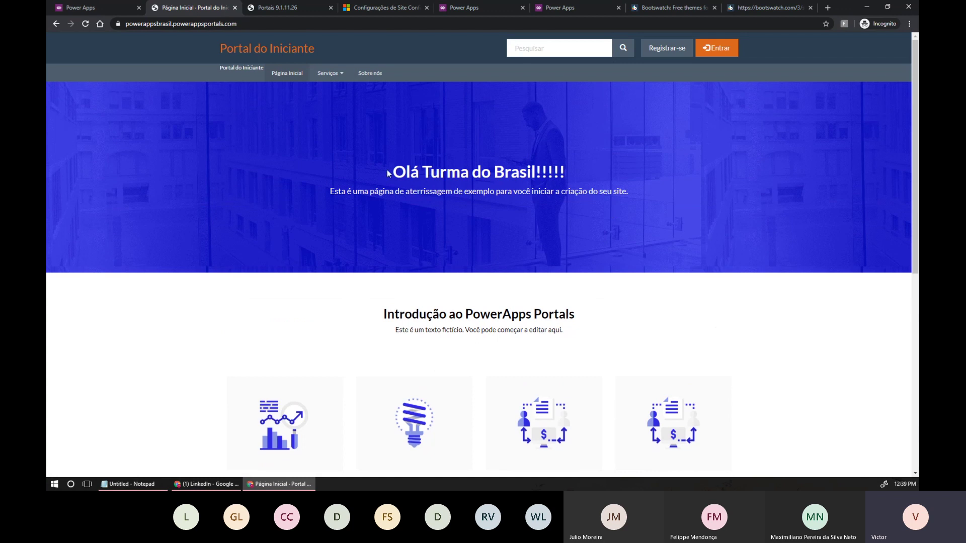
Examine the banner heading Olá Turma do Brasil!!!!! as an example of text content on the home page
drag(396, 172, 485, 174)
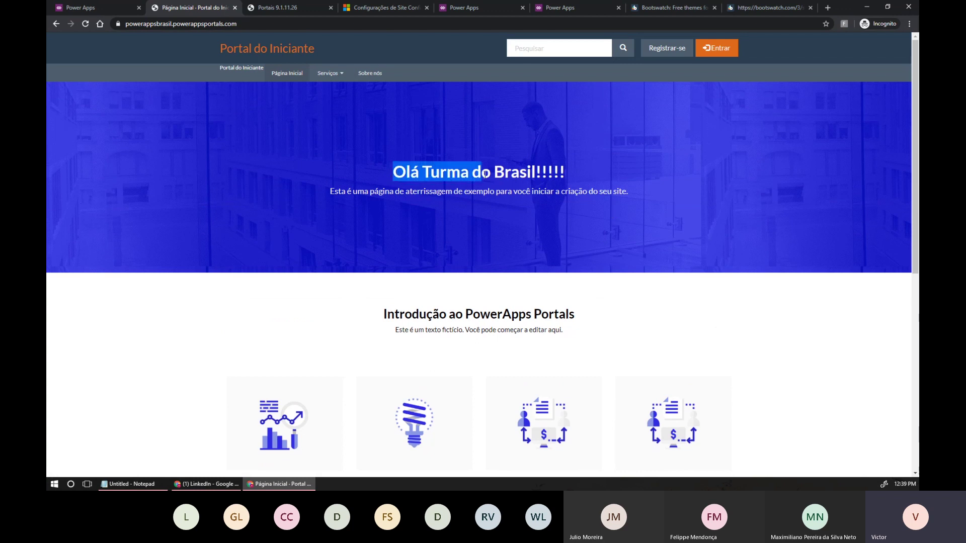
click(553, 172)
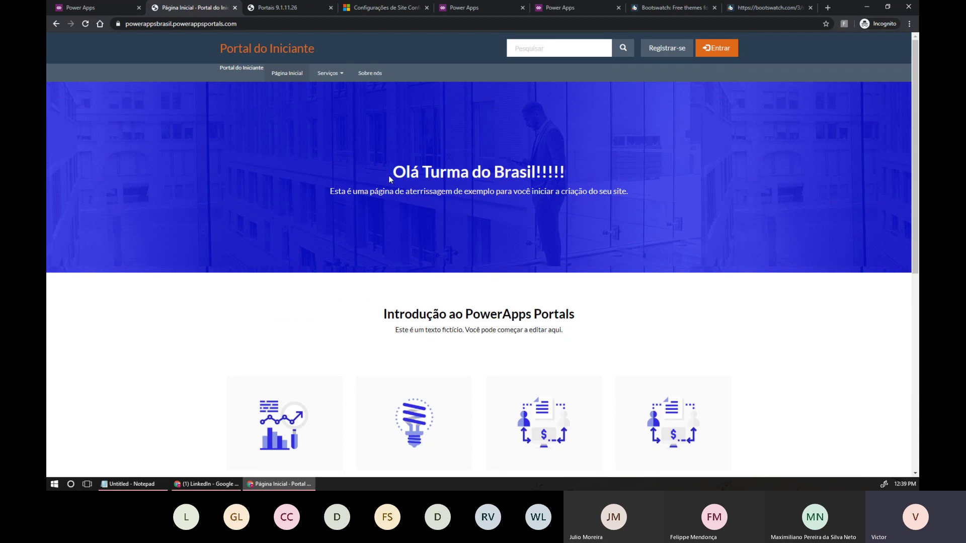
drag(395, 174, 574, 172)
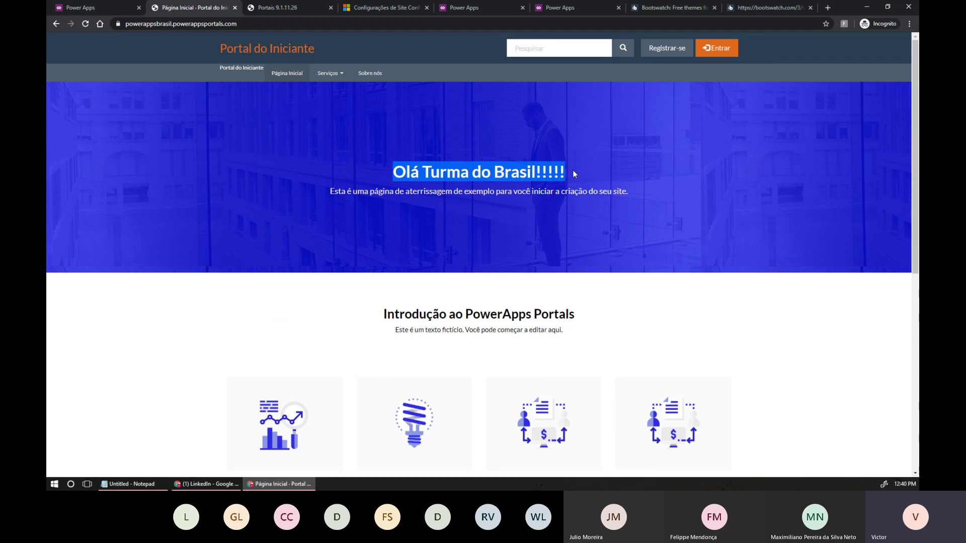
click(538, 171)
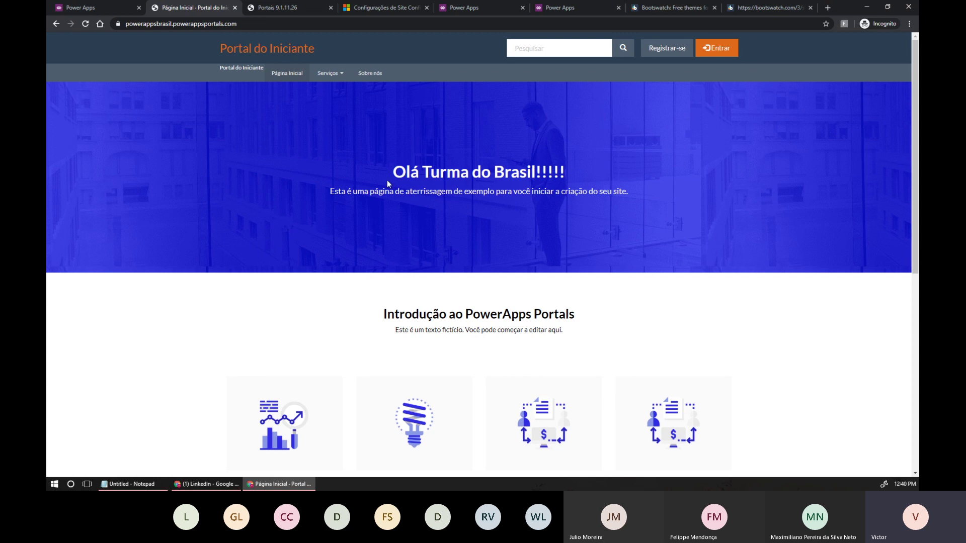
drag(397, 171, 580, 173)
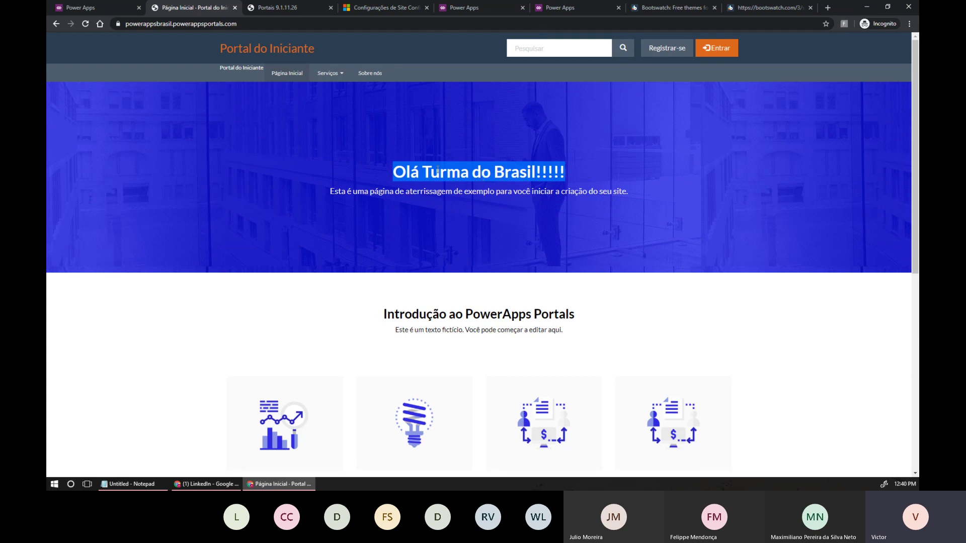
click(415, 181)
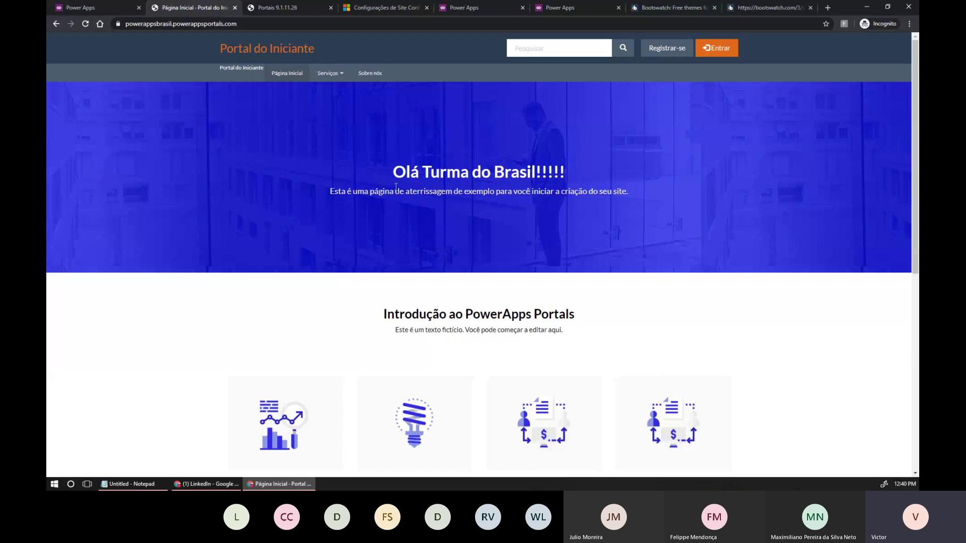
drag(393, 174, 579, 177)
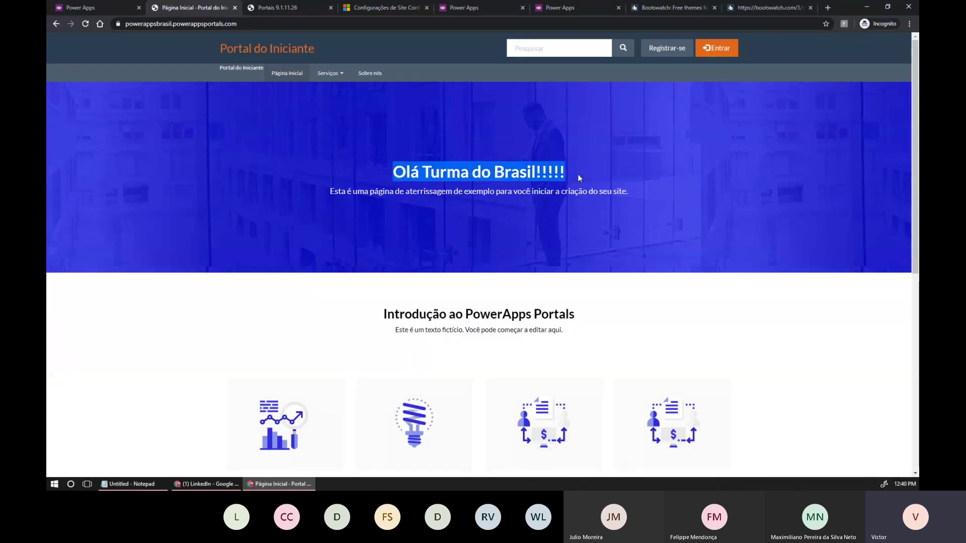
click(613, 235)
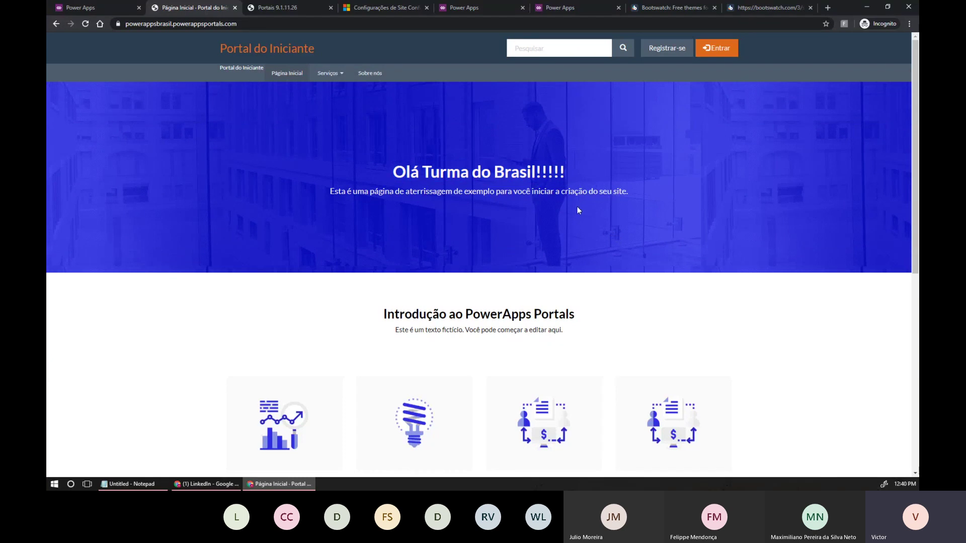
drag(394, 172, 577, 180)
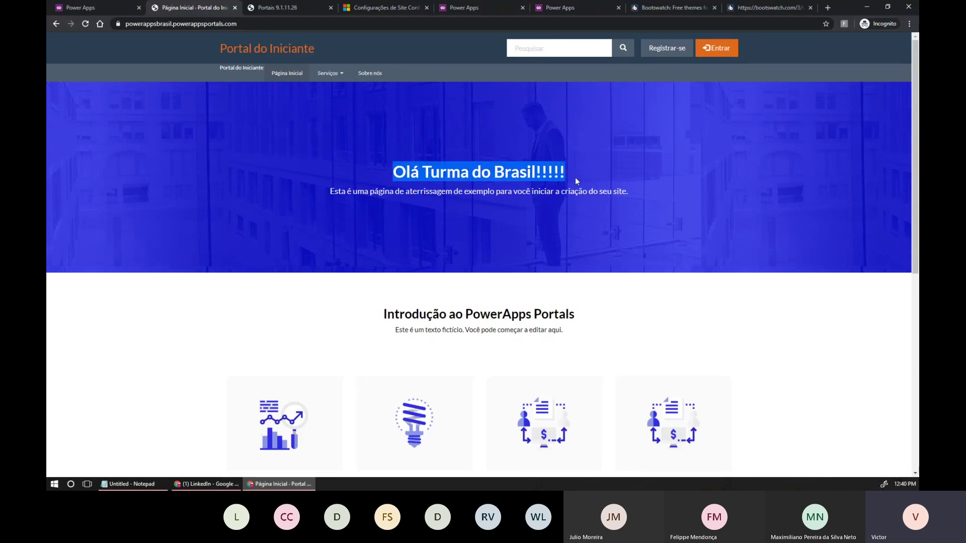
click(396, 172)
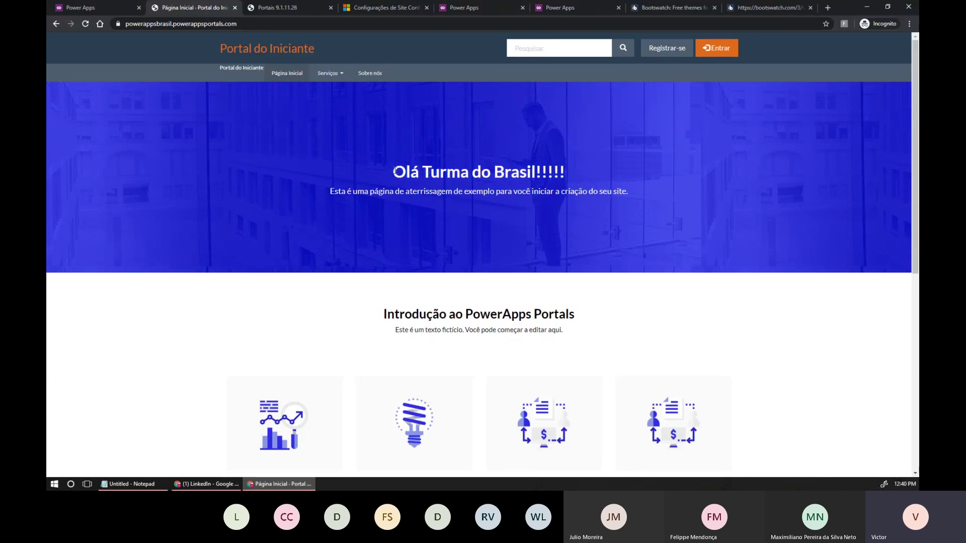
drag(394, 171, 580, 174)
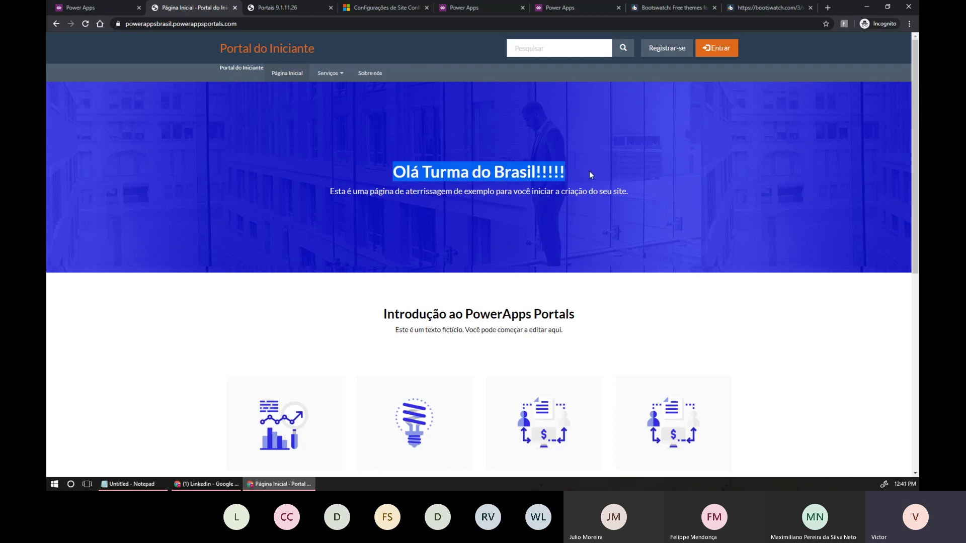
click(402, 172)
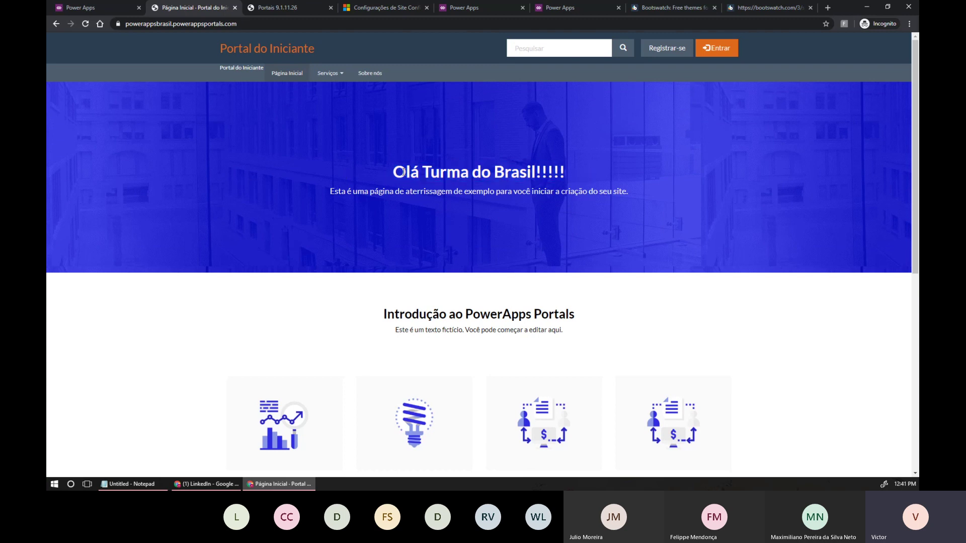
drag(396, 172, 557, 176)
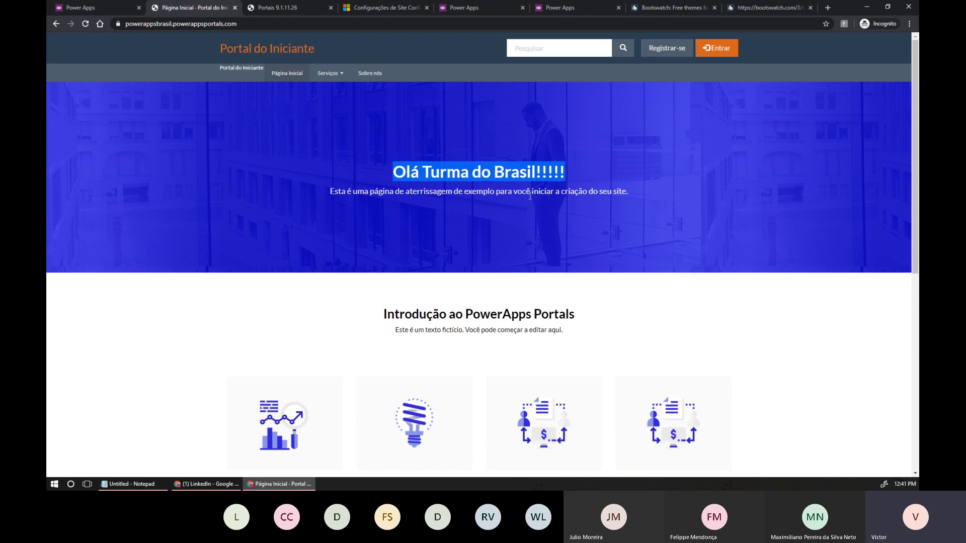
Open the active content snippets in Portal Management and sort them by value in ascending order
click(387, 10)
click(88, 292)
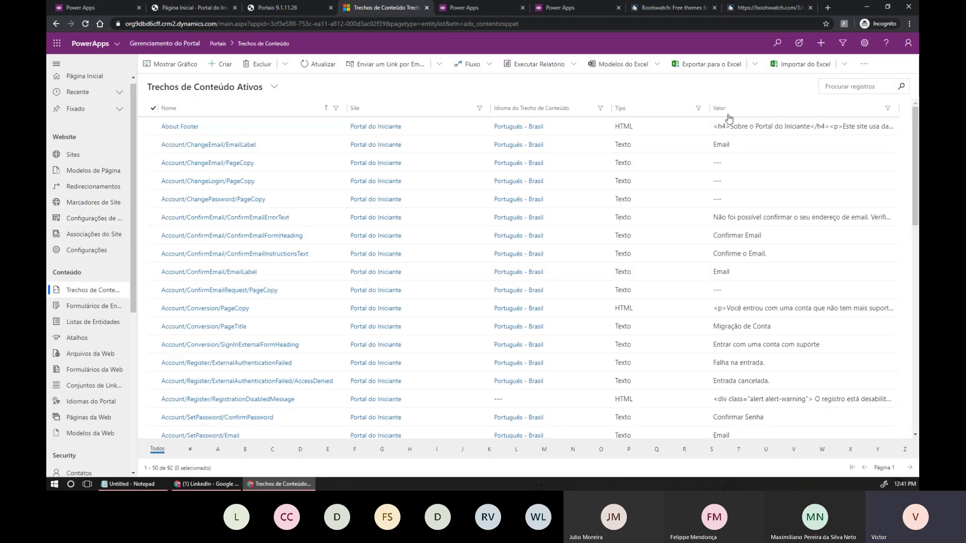
click(739, 110)
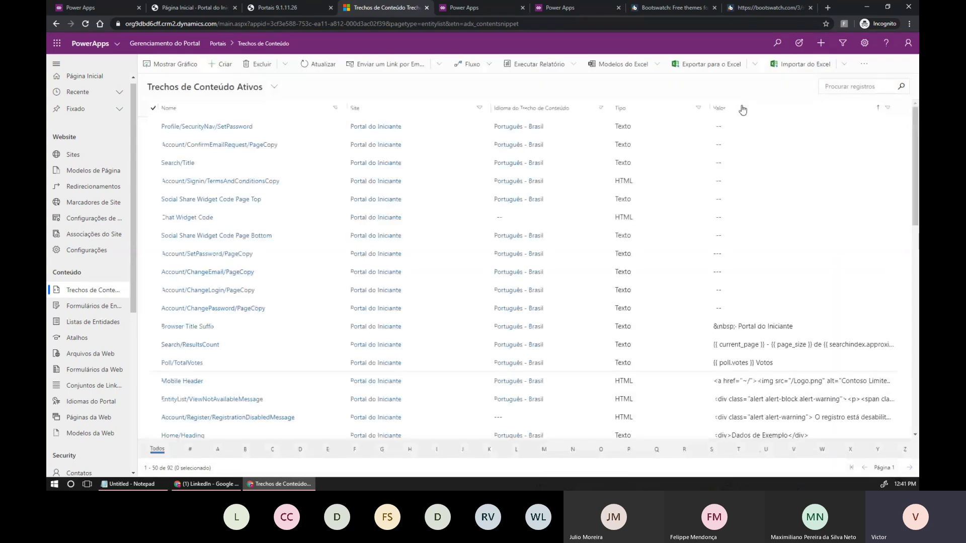
Look through both pages of active content snippets, comparing their names, types and text values
scroll(765, 218, down, 5)
scroll(812, 233, down, 5)
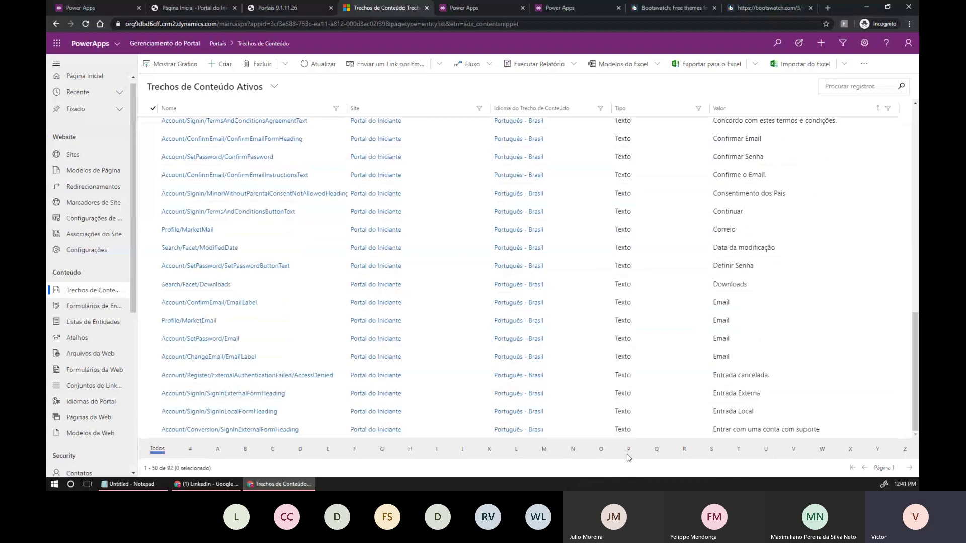
click(910, 468)
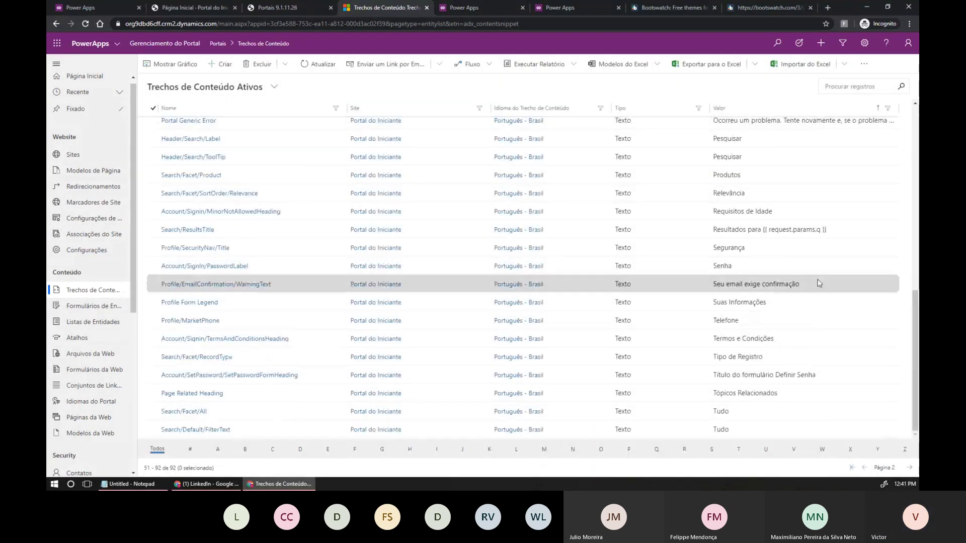
scroll(815, 282, up, 4)
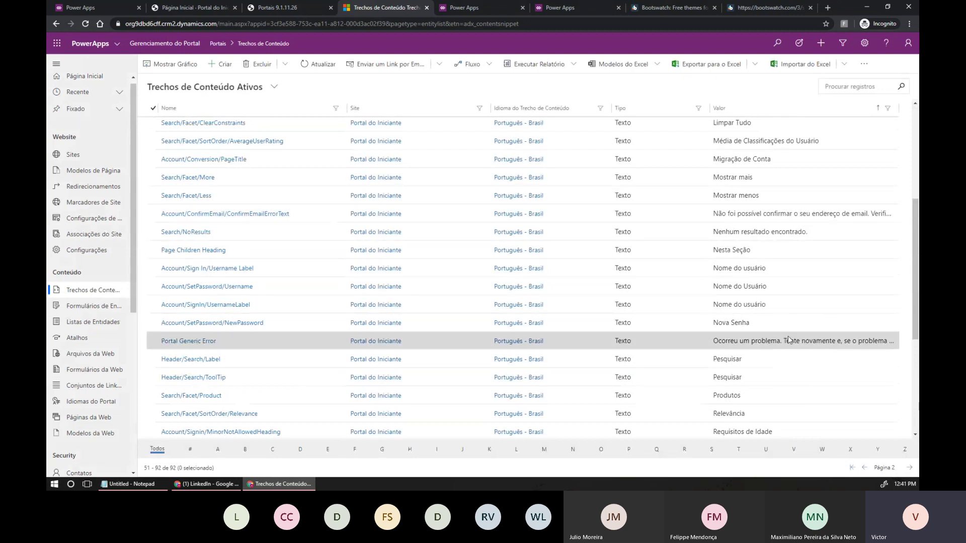
scroll(789, 336, up, 4)
scroll(787, 341, down, 7)
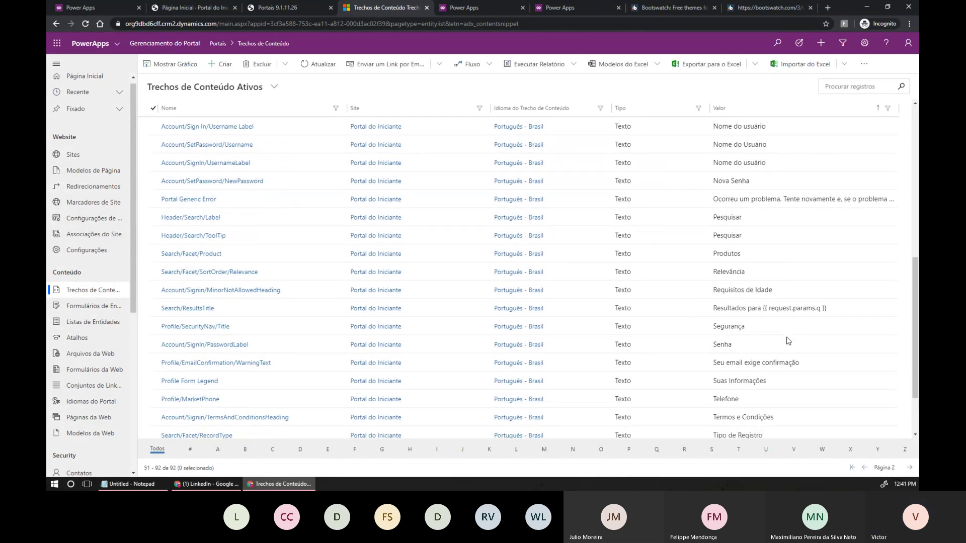
scroll(788, 341, down, 2)
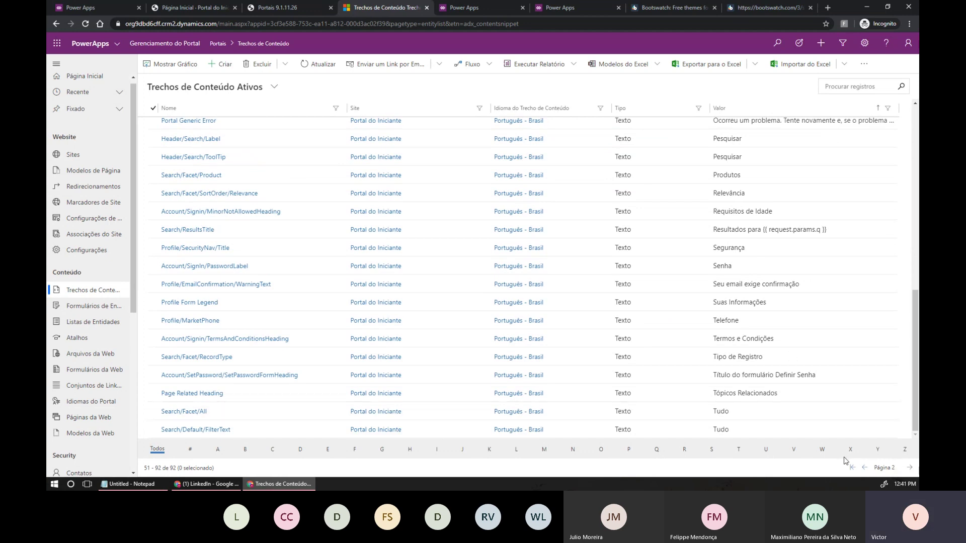
click(864, 468)
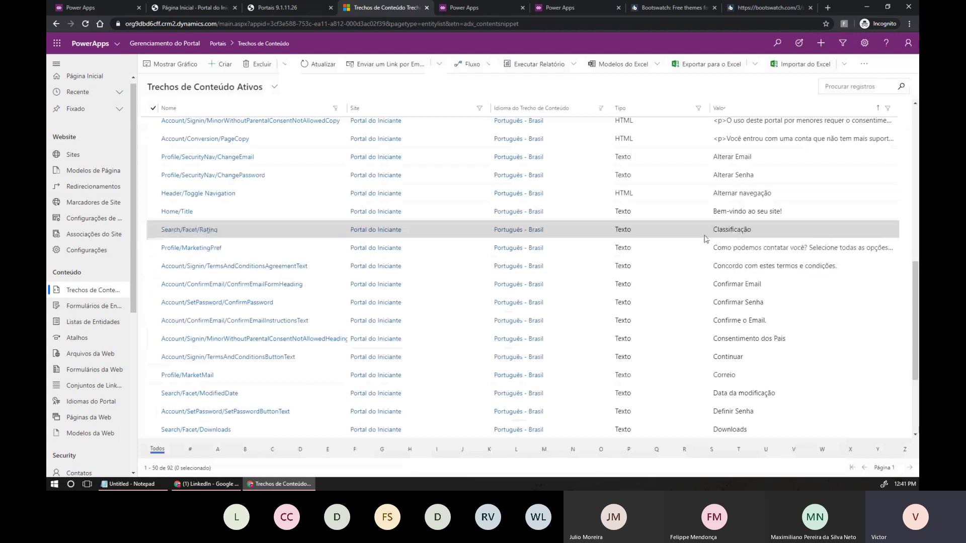
scroll(727, 256, down, 10)
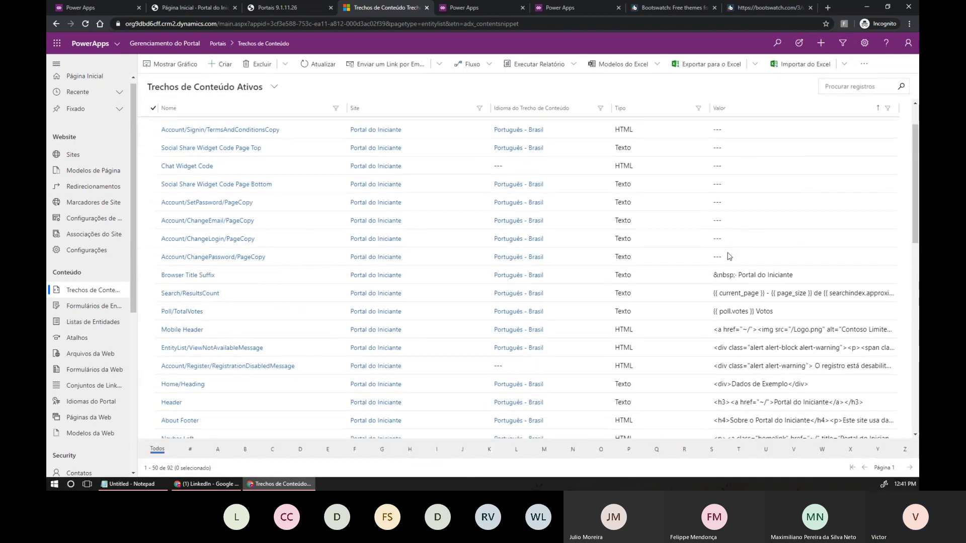
Search the active content snippets for Brasil and clear the search again
scroll(818, 310, down, 4)
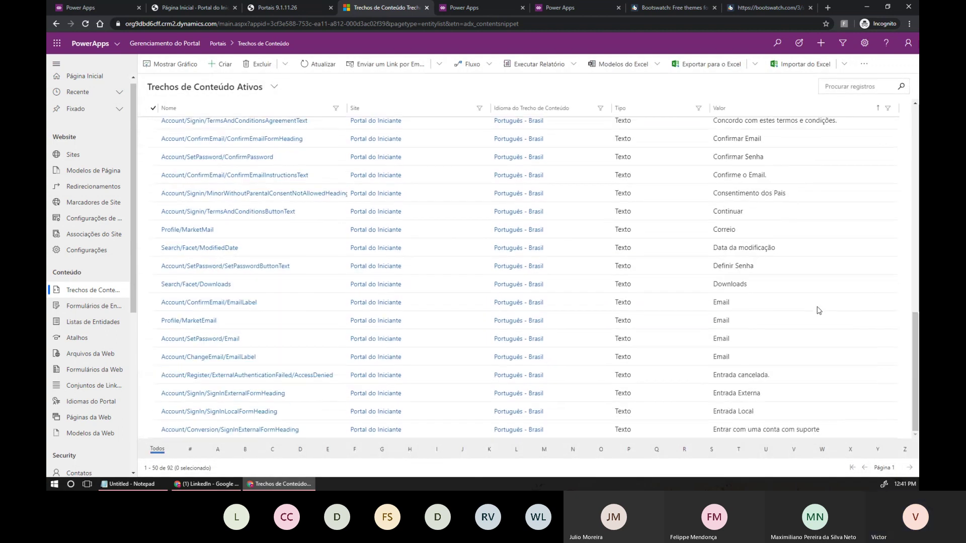
click(831, 85)
text(o)
key(BackSpace)
text(')
text(Brasil)
key(Return)
triple_click(831, 86)
key(BackSpace)
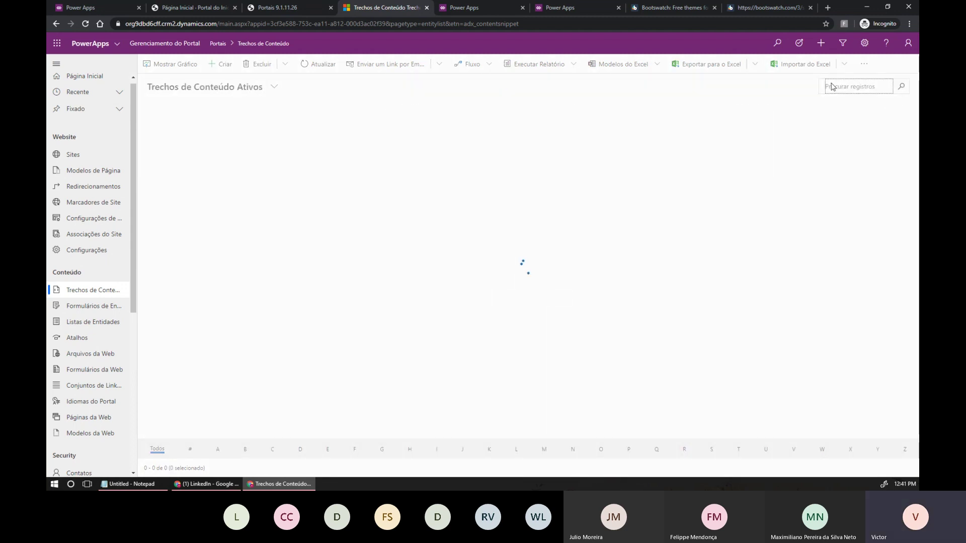
Look through the first page of active content snippets in name order, down to Home/Heading
scroll(779, 178, down, 2)
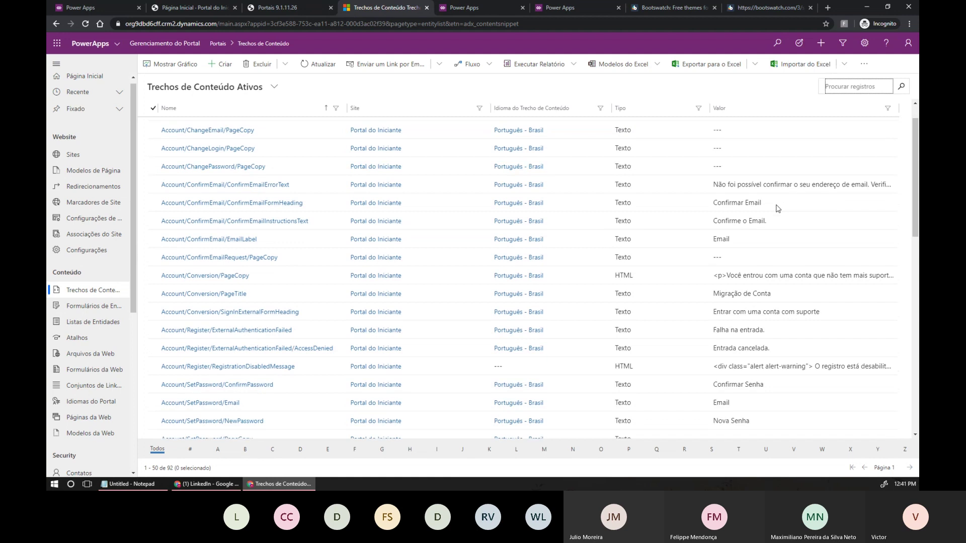
scroll(777, 208, down, 4)
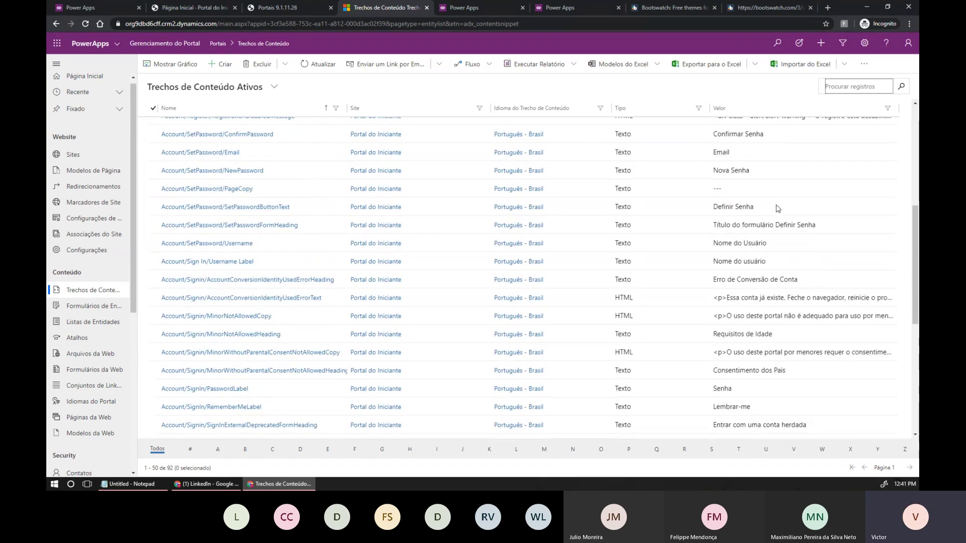
scroll(777, 209, down, 3)
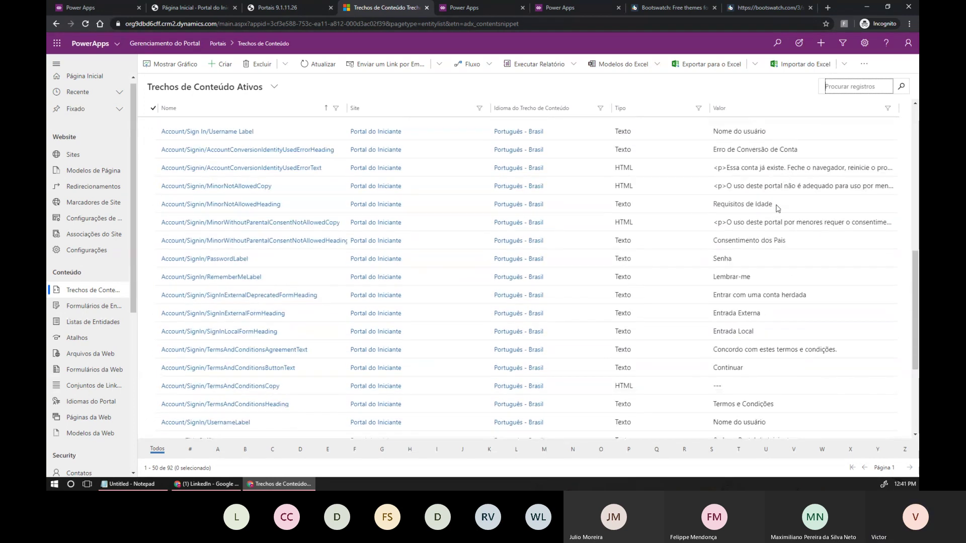
scroll(778, 209, down, 1)
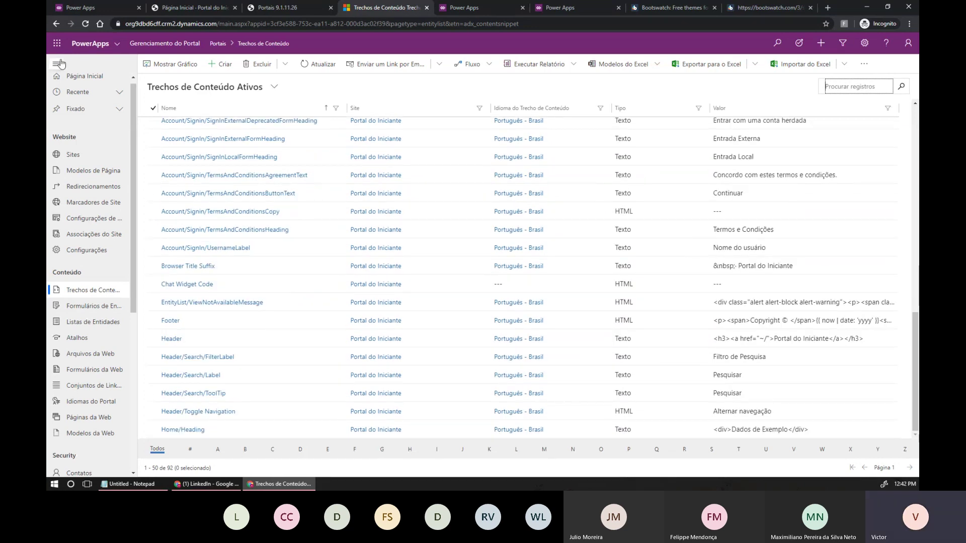
Leave the portal's CSS code editor and load make.powerapps.com in the same browser tab
click(201, 8)
click(88, 7)
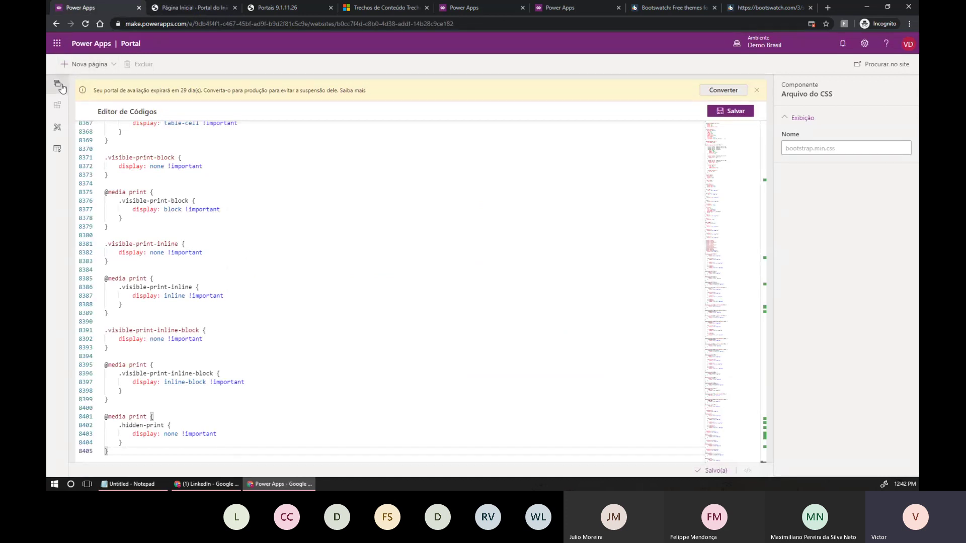
click(177, 24)
text(make.powerapps.com)
key(Return)
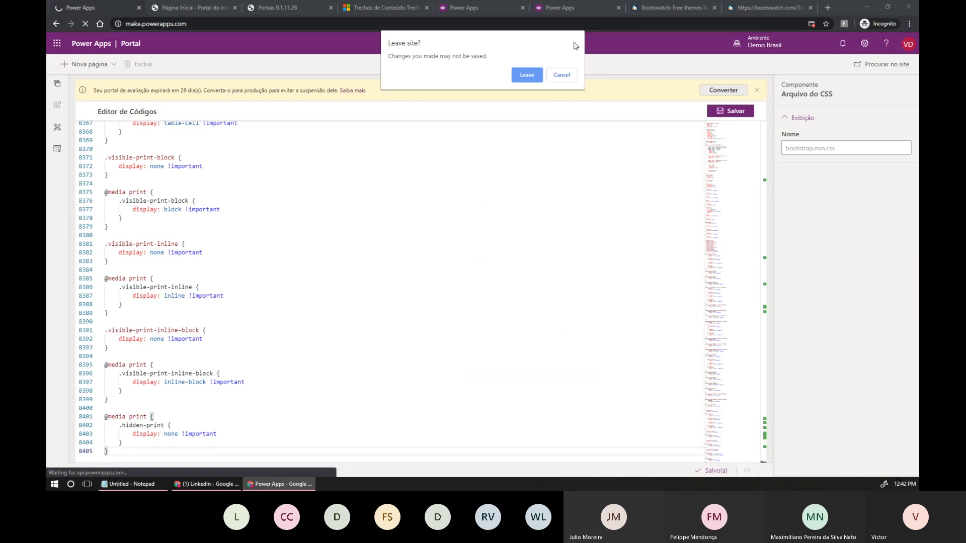
click(525, 76)
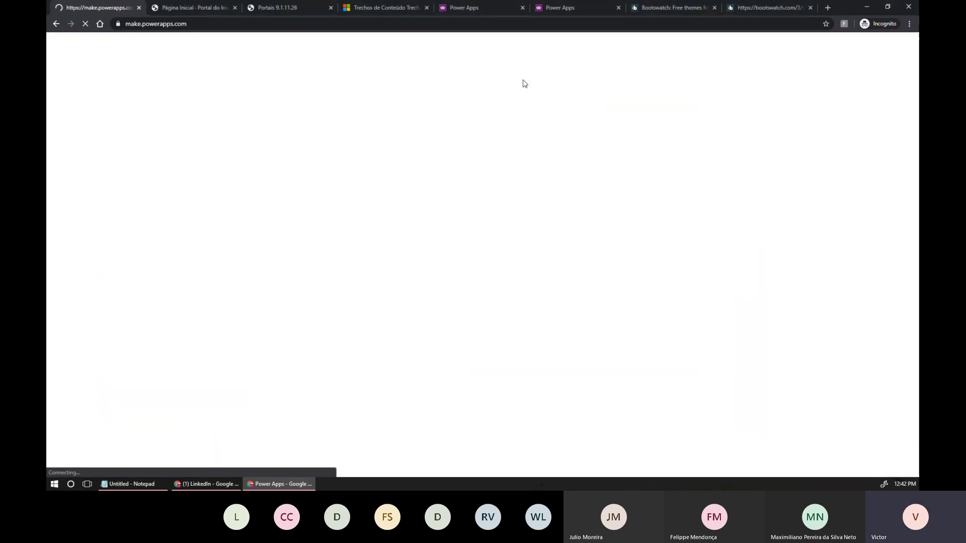
Sort the active content snippets by value in Portal Management and open the Home/Subtitle snippet from page 2
click(202, 9)
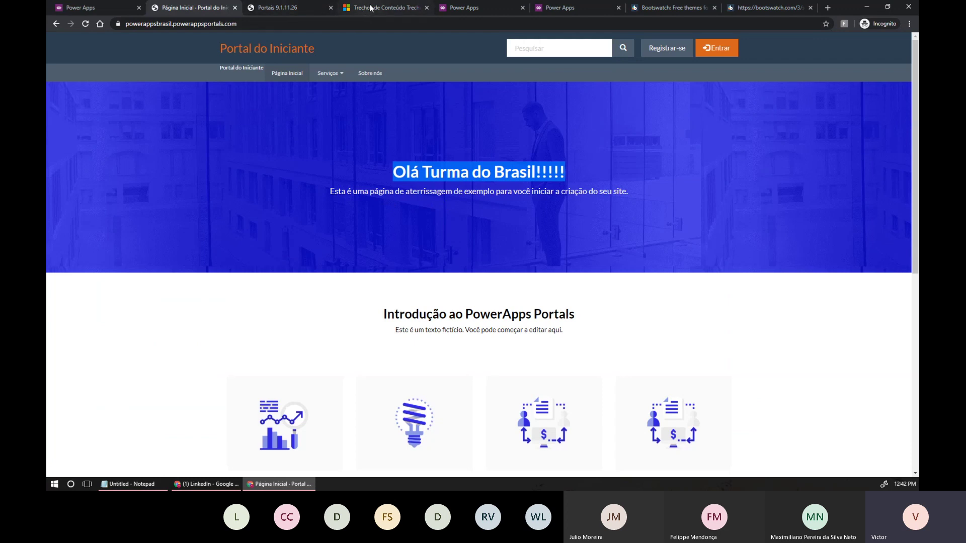
click(478, 9)
click(282, 8)
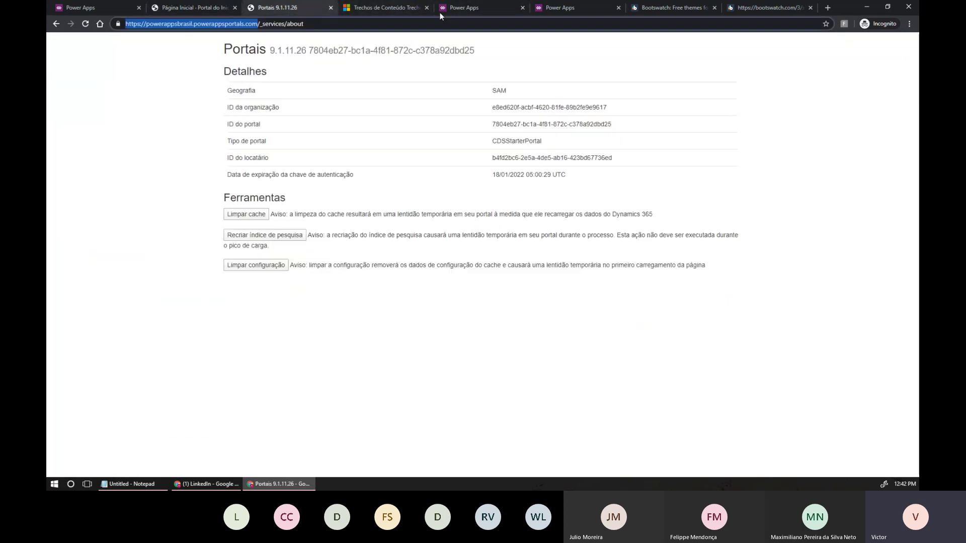
click(378, 8)
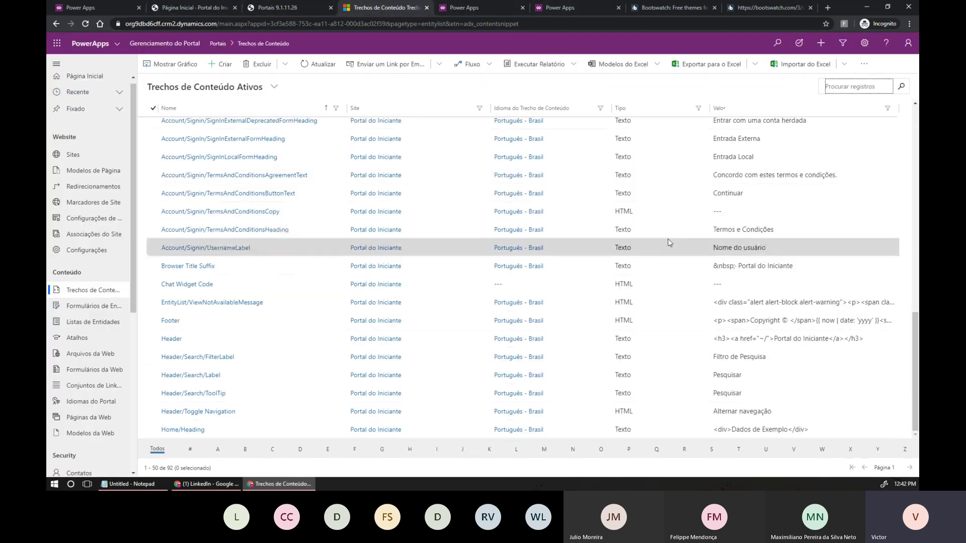
click(765, 113)
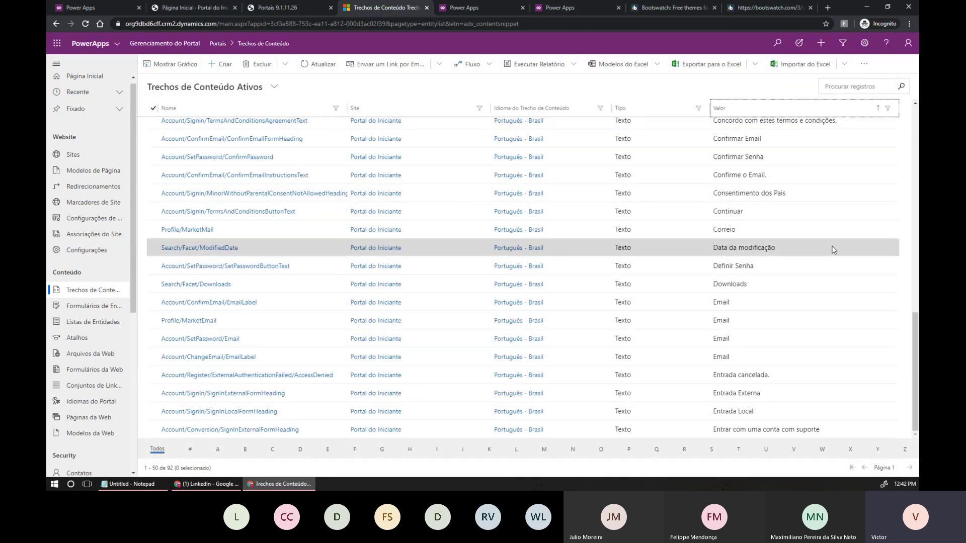
click(908, 468)
scroll(816, 180, up, 10)
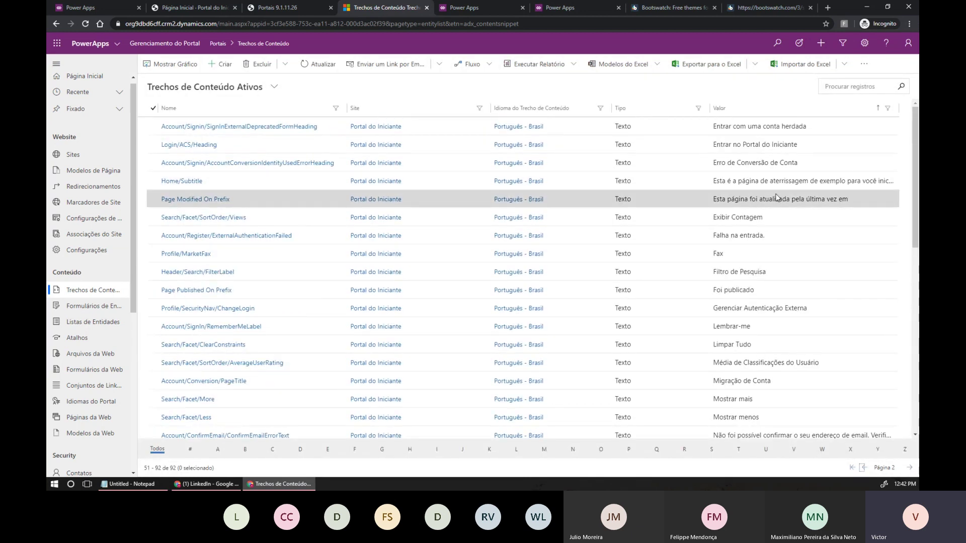
click(774, 186)
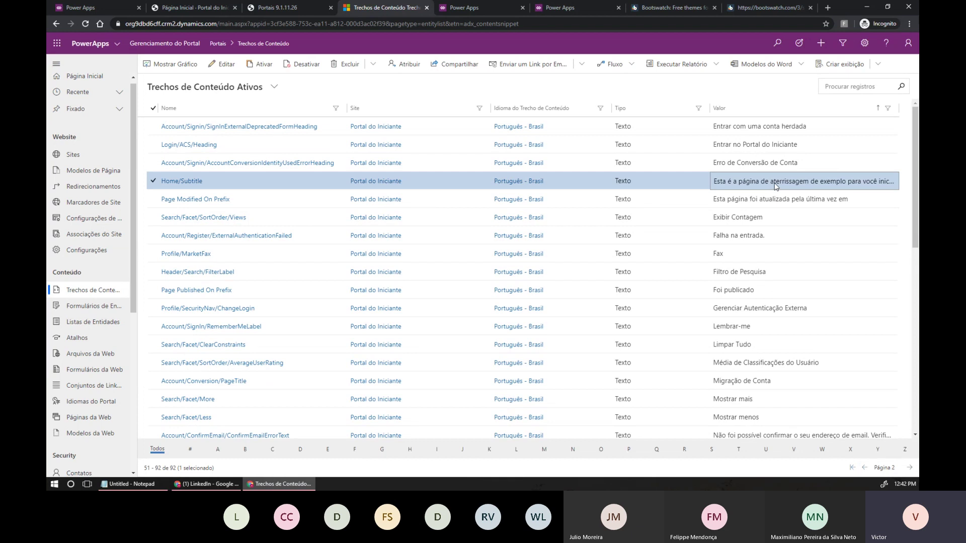
double_click(774, 186)
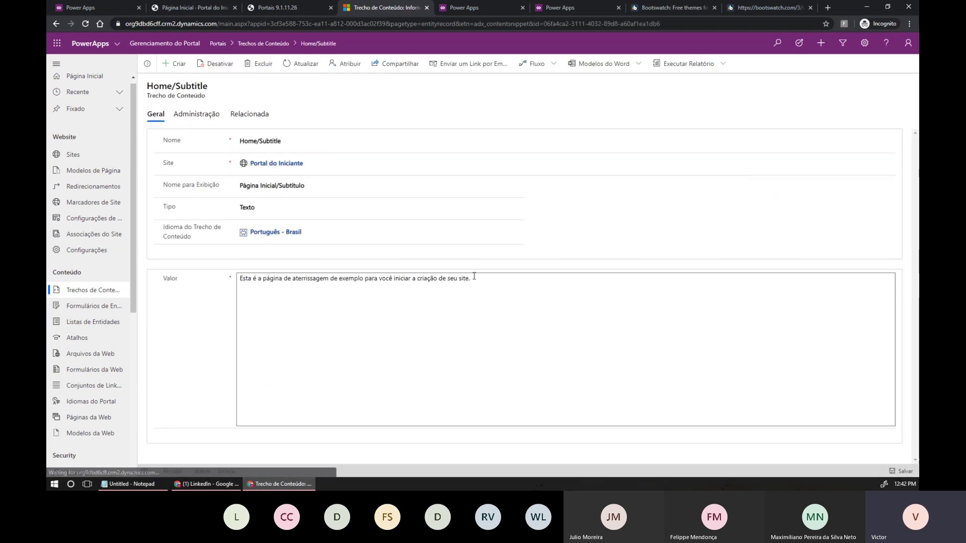
Replace "de aterrissagem" with "inicial" in the Home/Subtitle snippet's value and save the record
drag(473, 277, 218, 280)
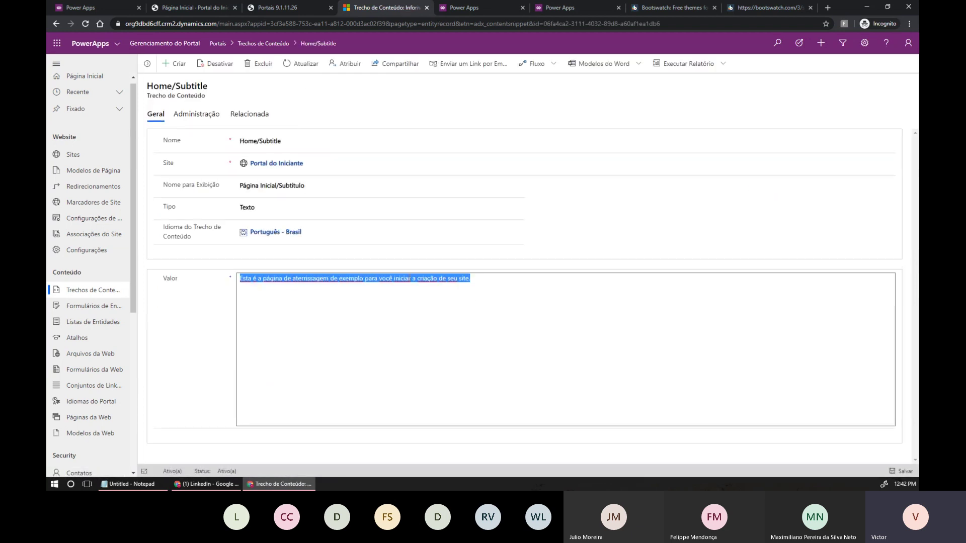
click(334, 279)
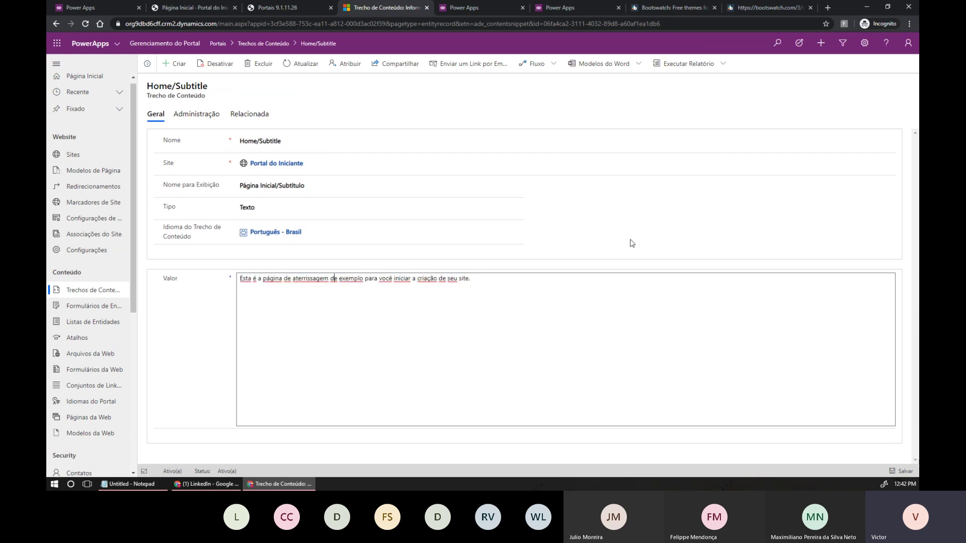
key(Left)
key(Left)
key(ctrl+shift+Left)
key(ctrl+shift+Left)
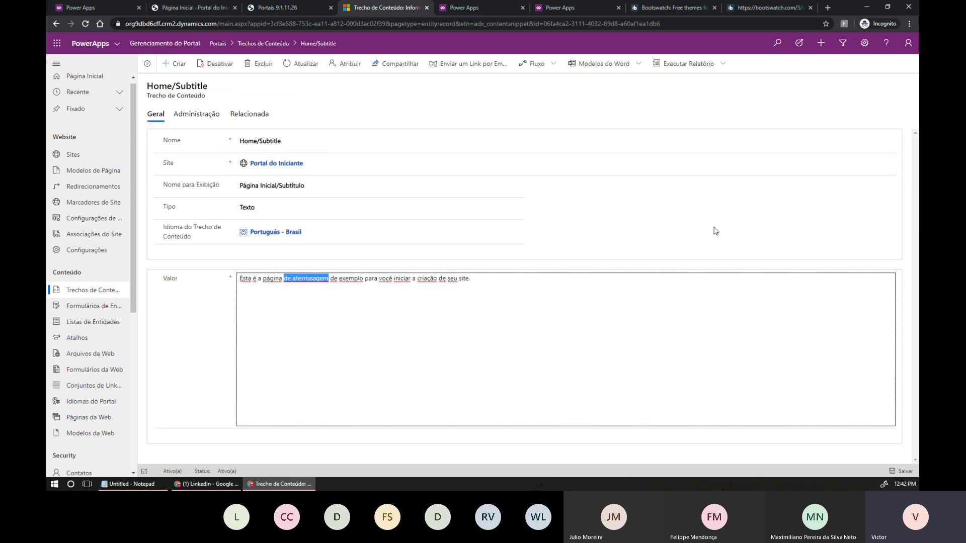
key(BackSpace)
text(inicial)
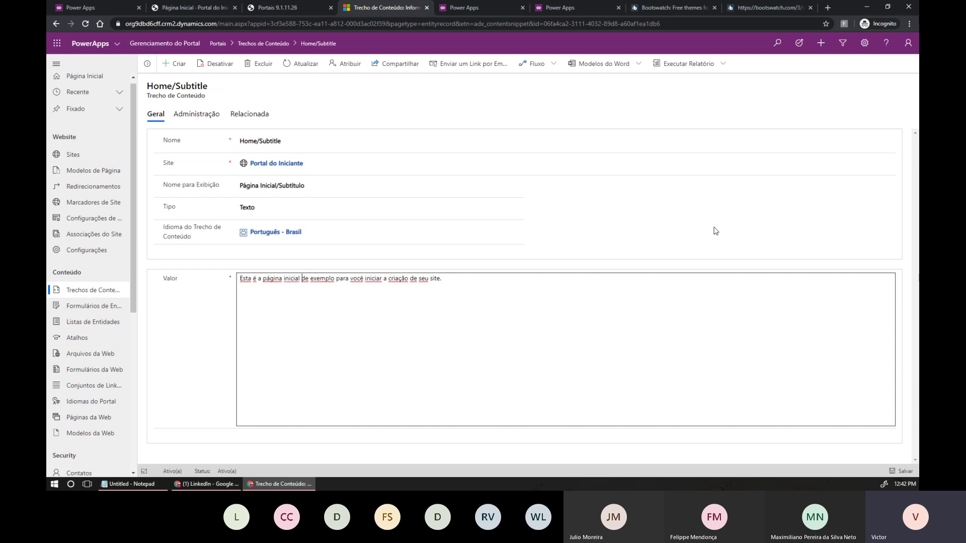
click(905, 471)
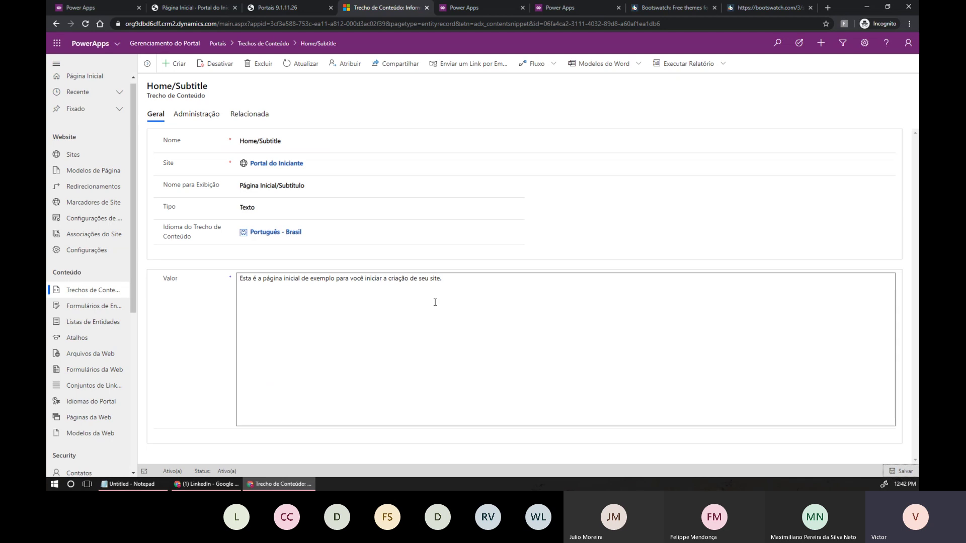
Sign in to the portal from its home page and clear the portal cache on the _services/about page
click(200, 9)
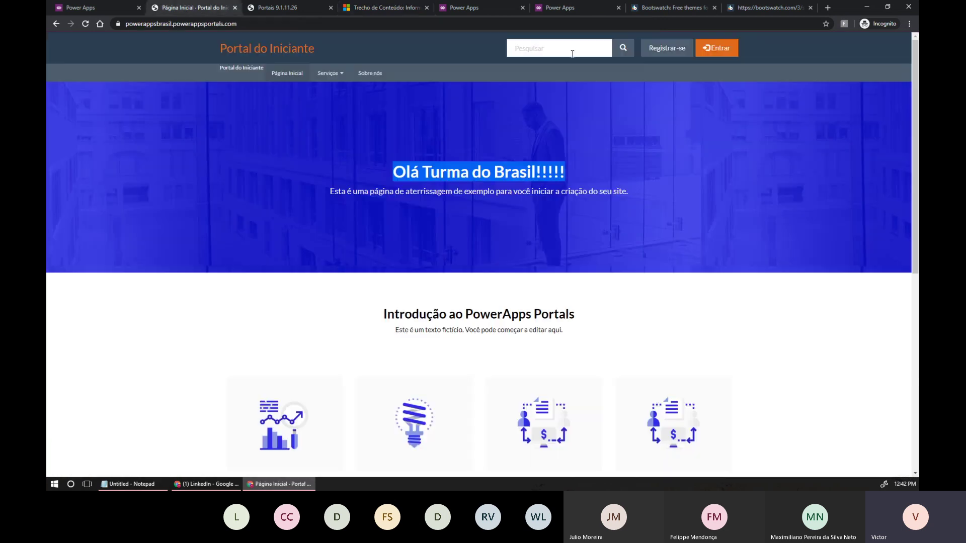
click(716, 48)
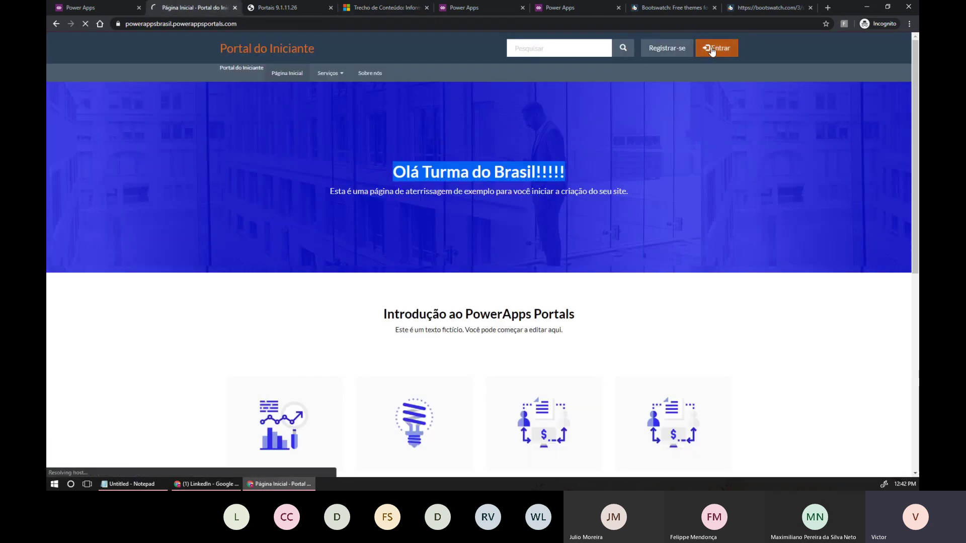
click(281, 7)
click(254, 216)
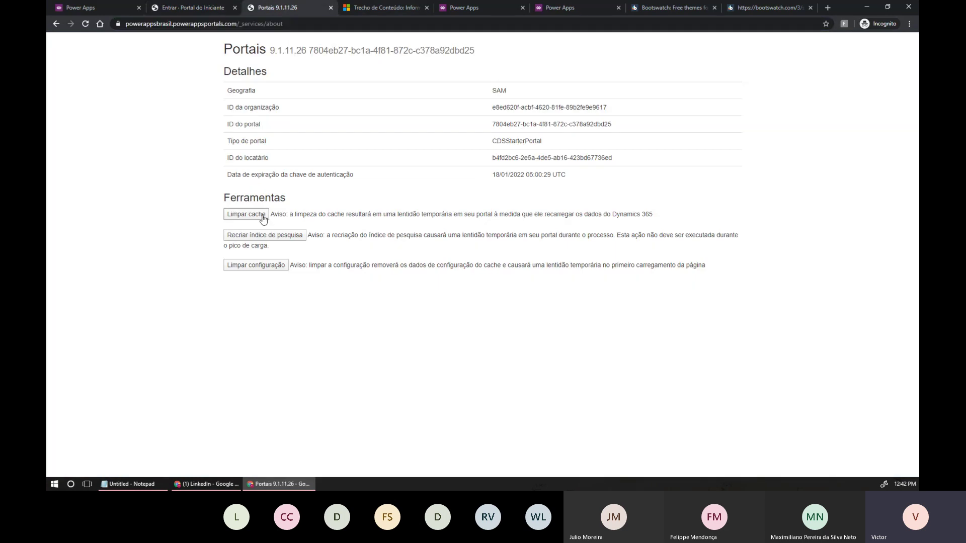
click(213, 10)
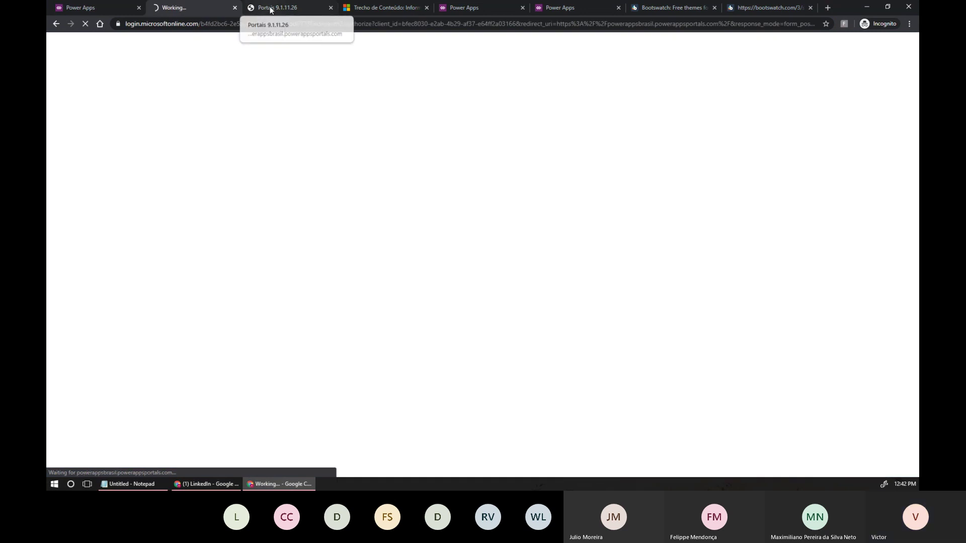
Reload the portal's _services/about page and refresh the home page to check the banner subtitle
click(270, 9)
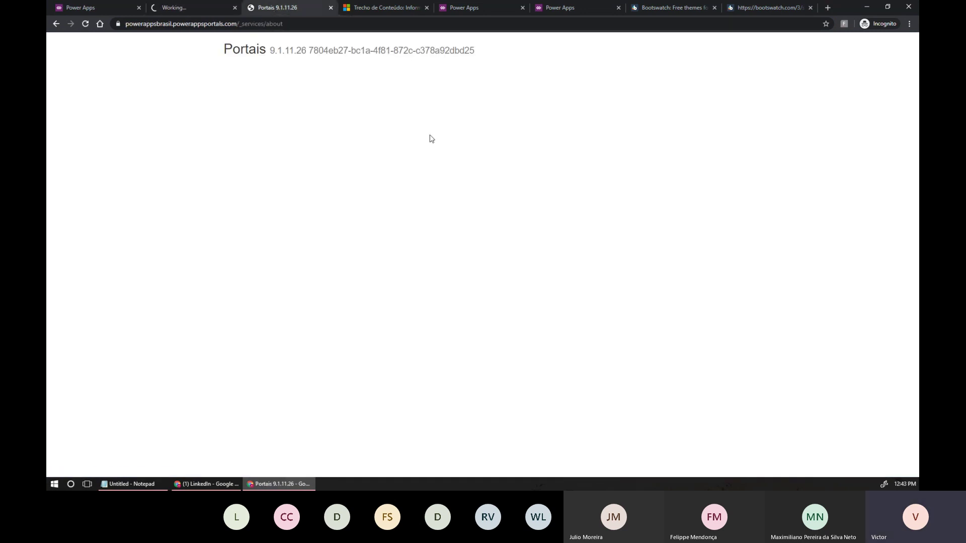
key(F5)
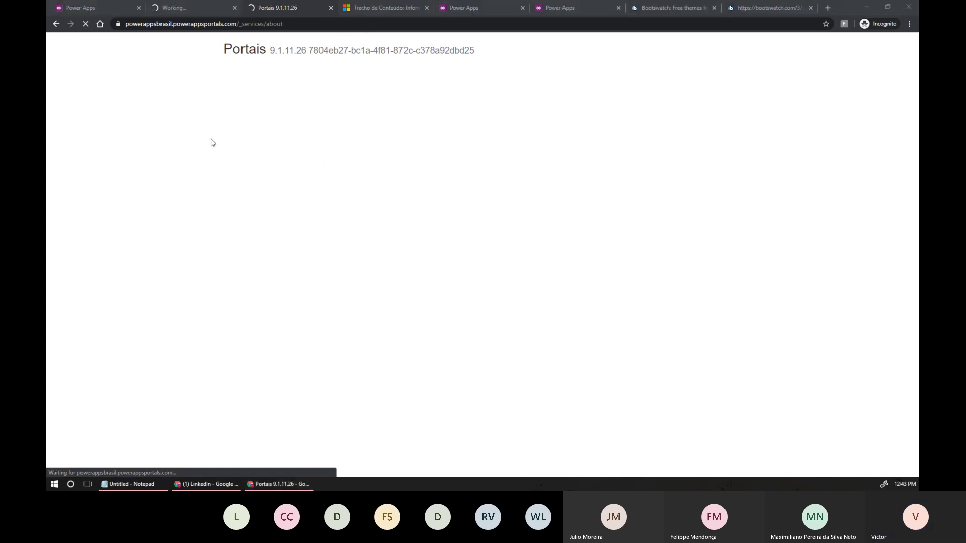
click(169, 12)
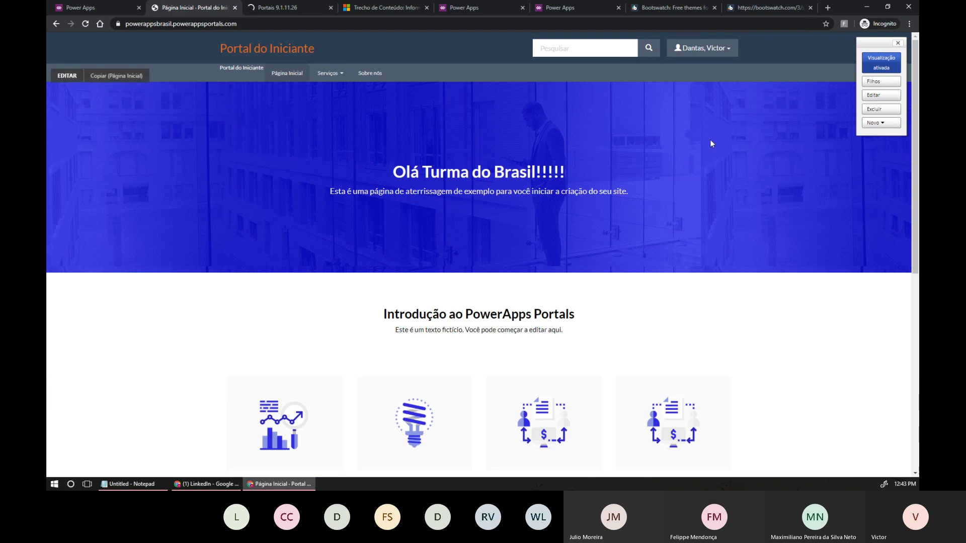
click(260, 10)
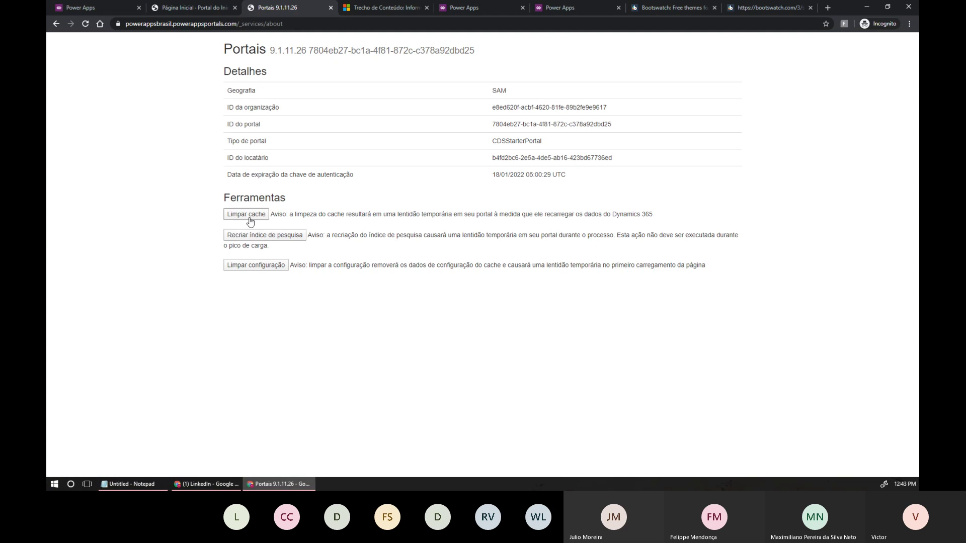
click(207, 11)
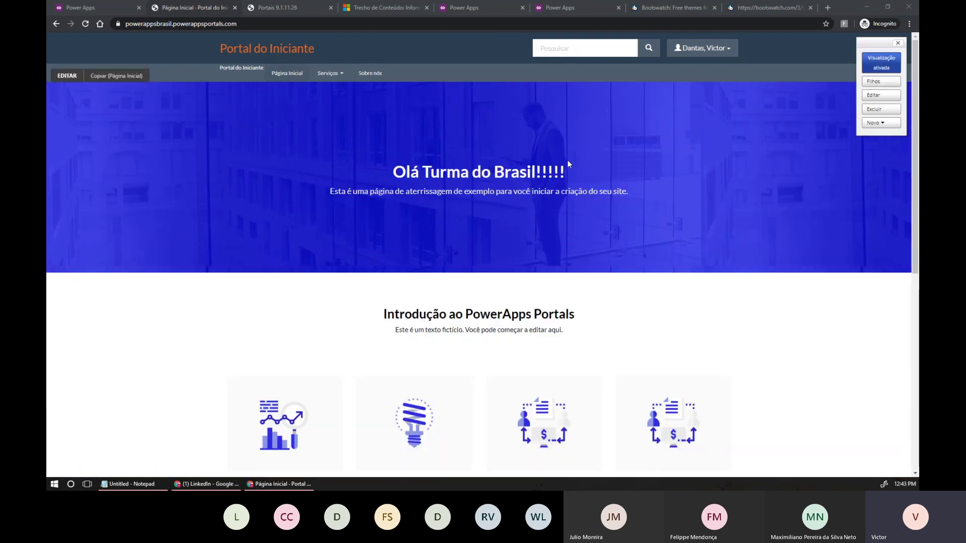
click(513, 175)
key(F5)
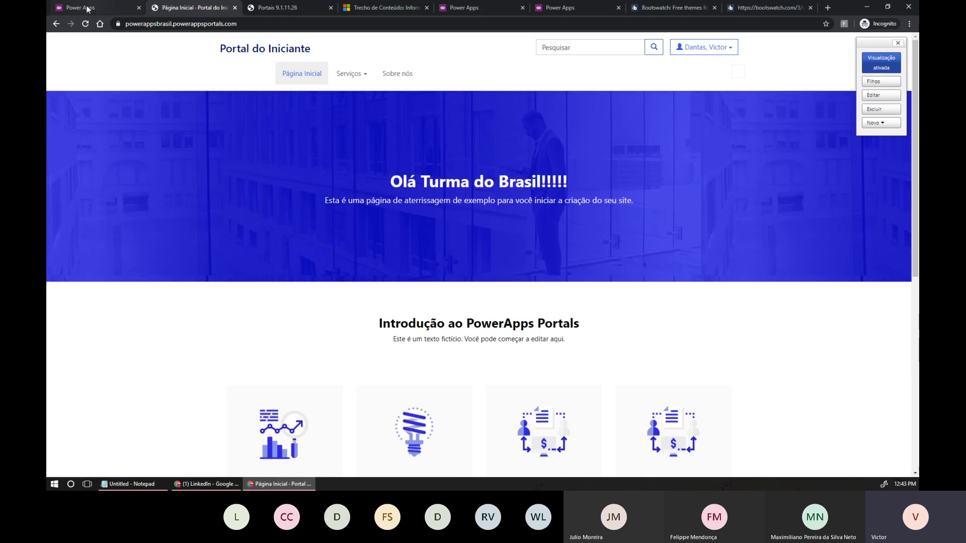
Compare the Home/Subtitle snippet's saved value with the subtitle on the refreshed portal home page
click(373, 8)
click(391, 307)
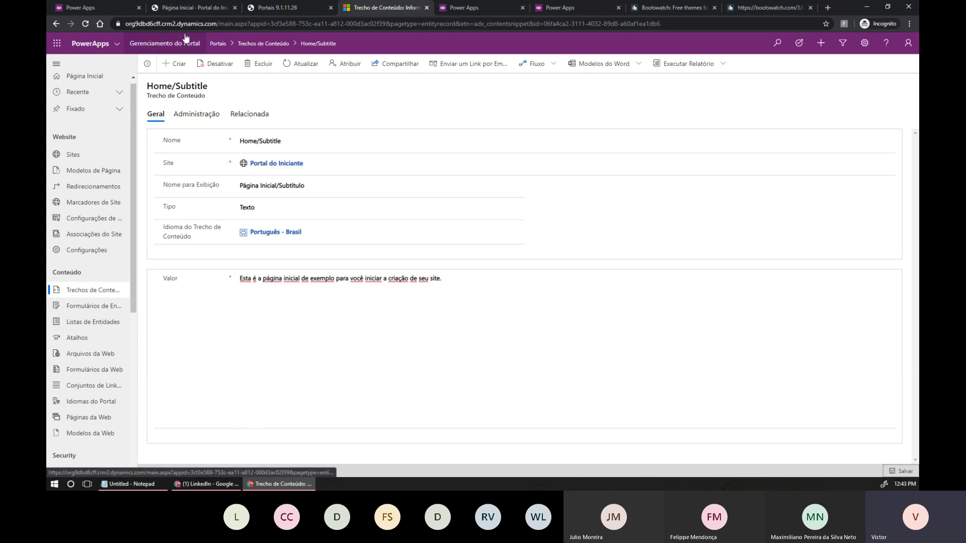
click(186, 10)
key(F5)
key(F5)
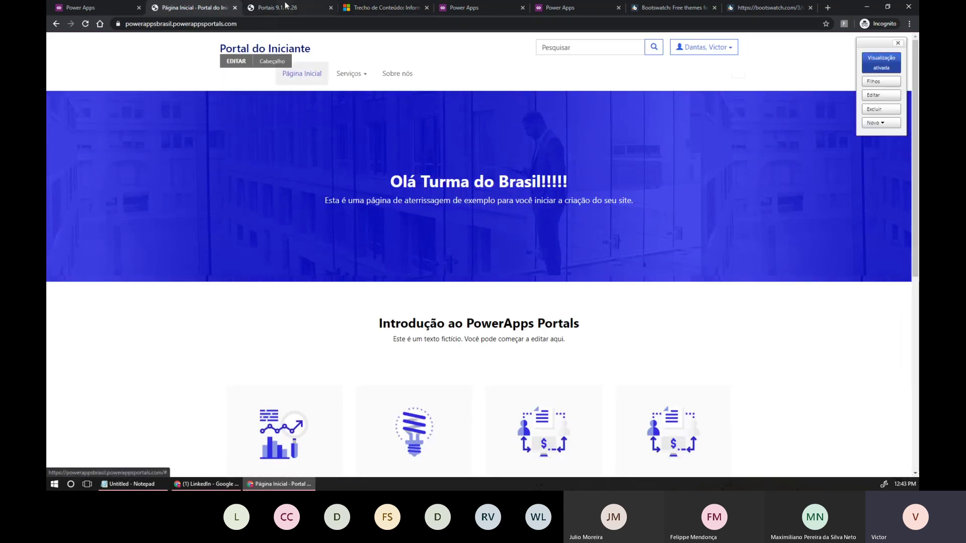
Clear the portal cache once more and return to the portal home page
click(283, 7)
click(246, 215)
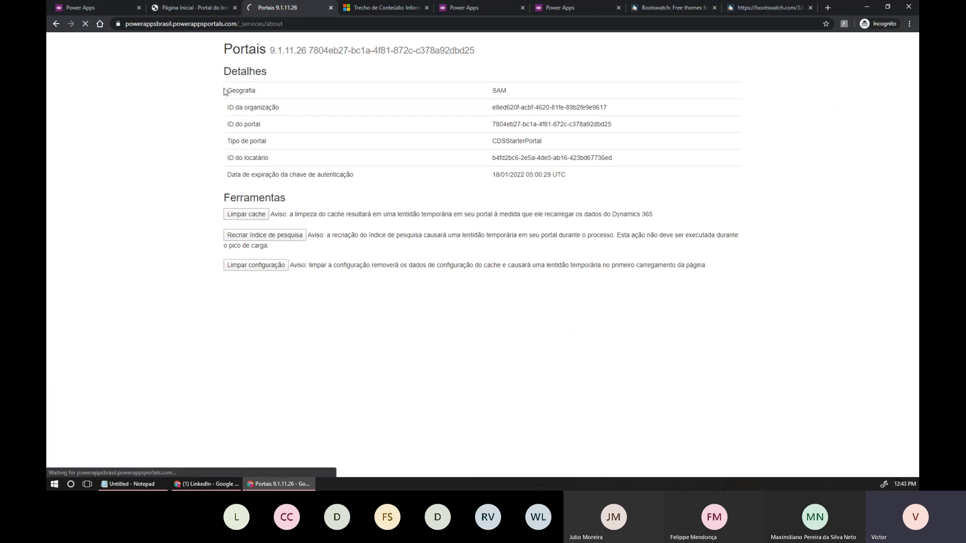
click(204, 8)
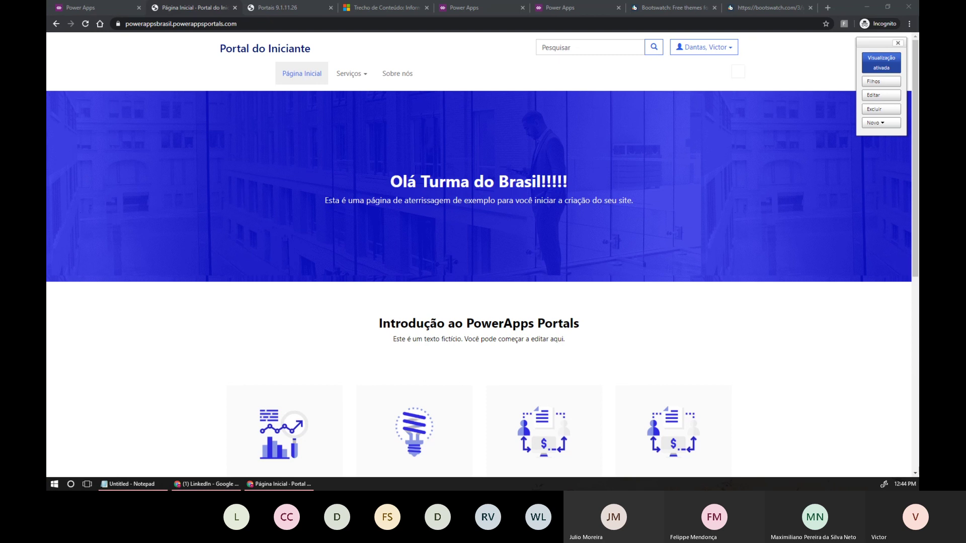
Save the Home/Subtitle content snippet again and return to the portal home page
mouse_move(399, 206)
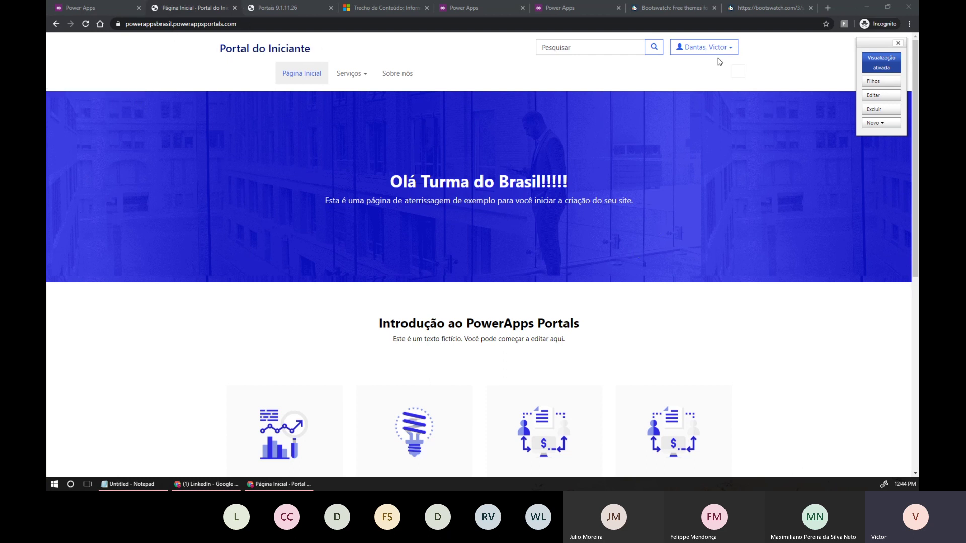
click(389, 12)
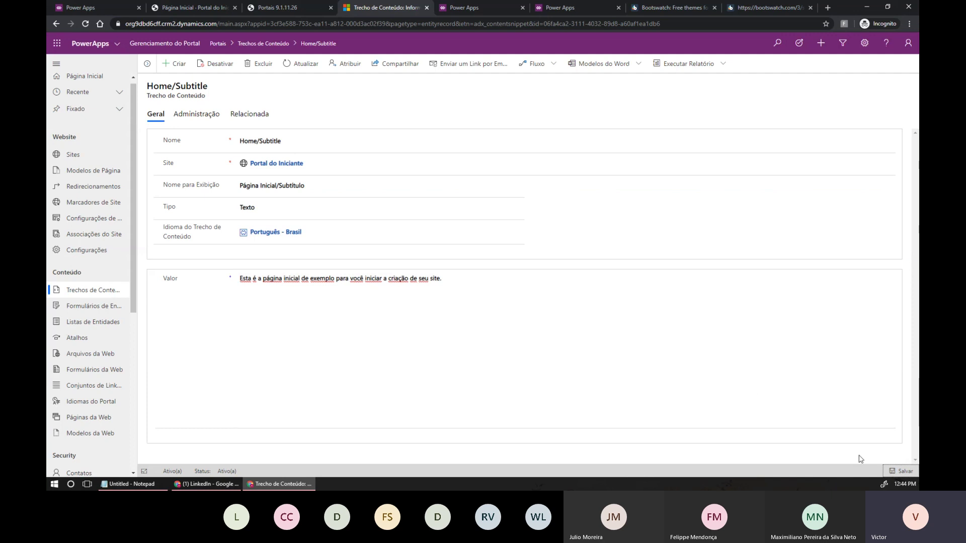
click(296, 280)
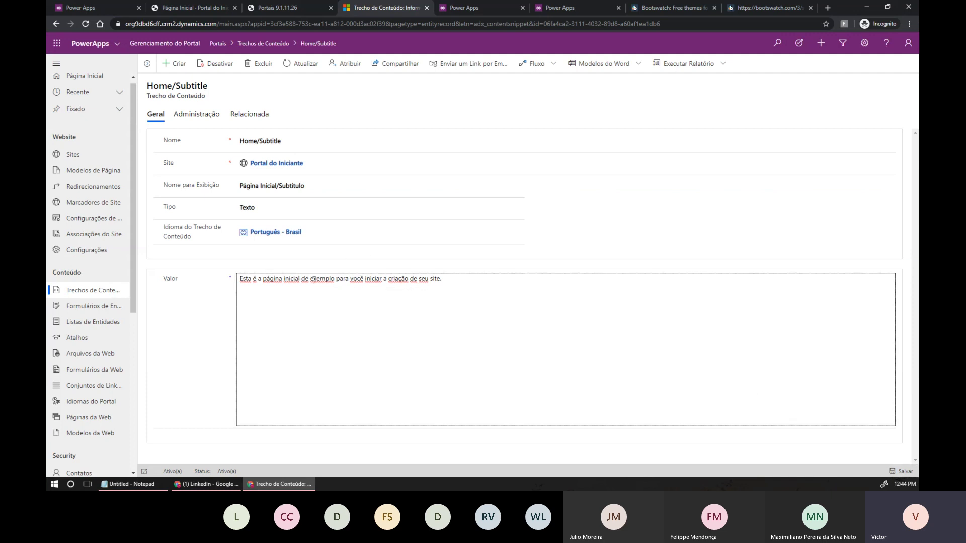
click(902, 469)
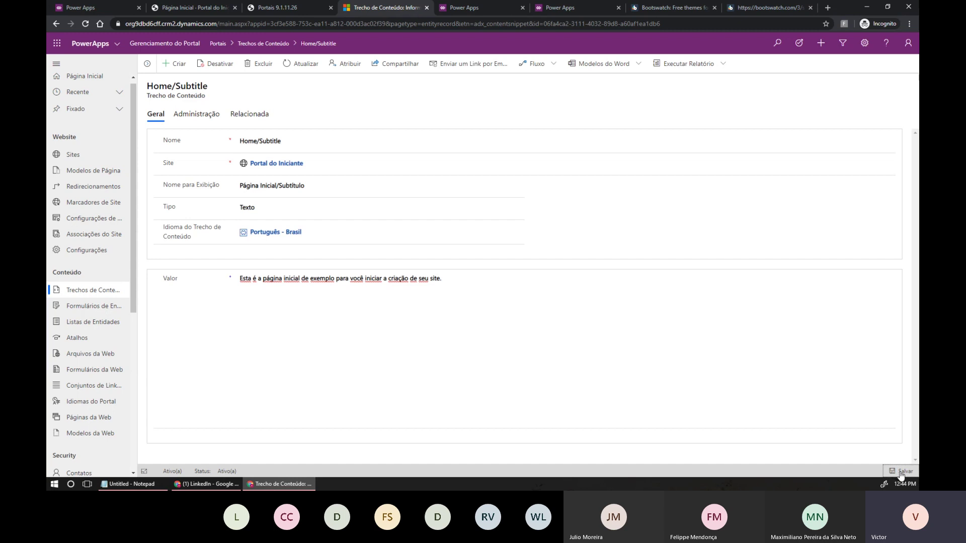
click(207, 9)
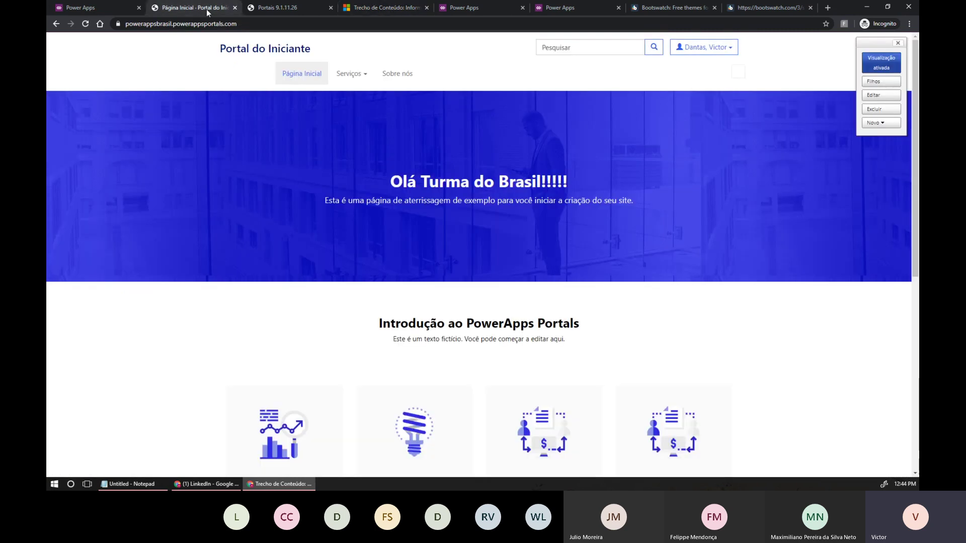
Clear the portal cache on the _services/about page and refresh the portal home page
click(274, 7)
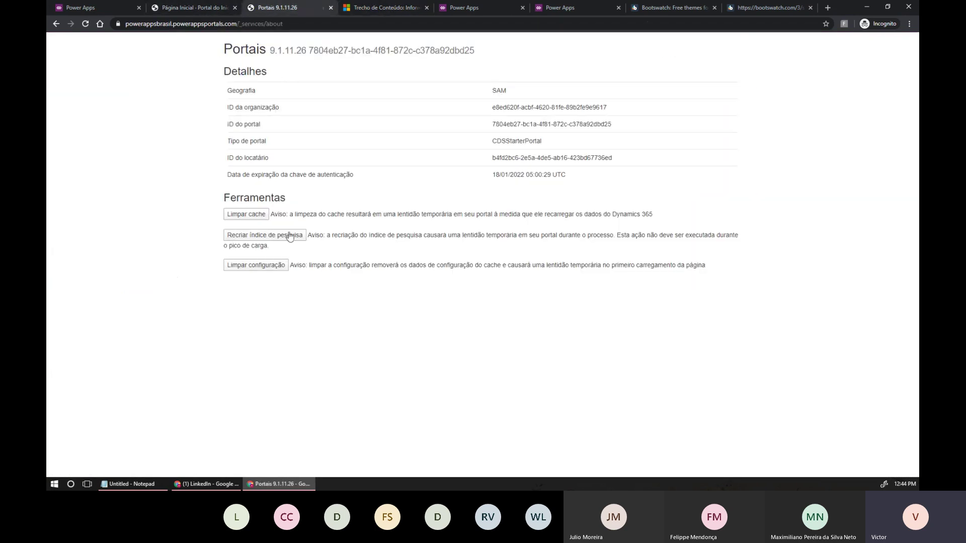
click(247, 214)
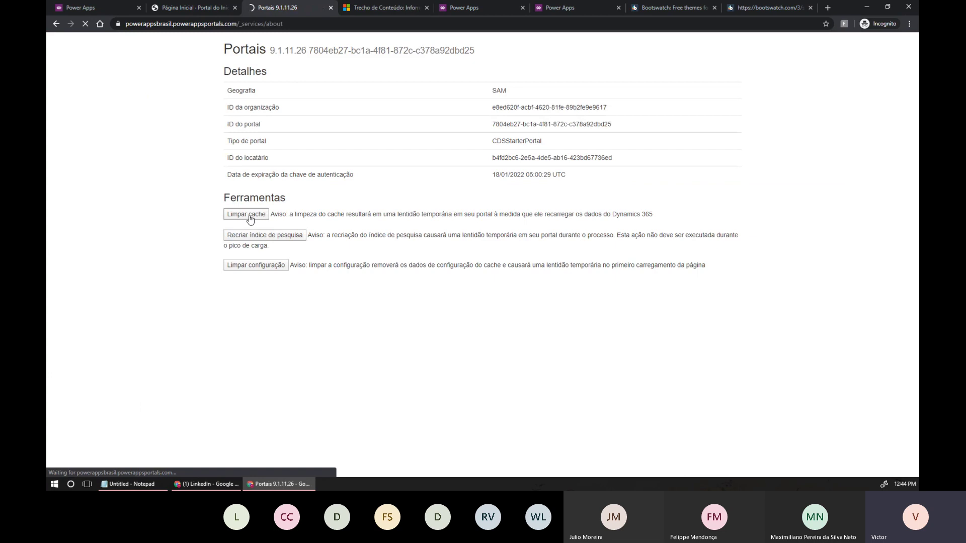
click(211, 9)
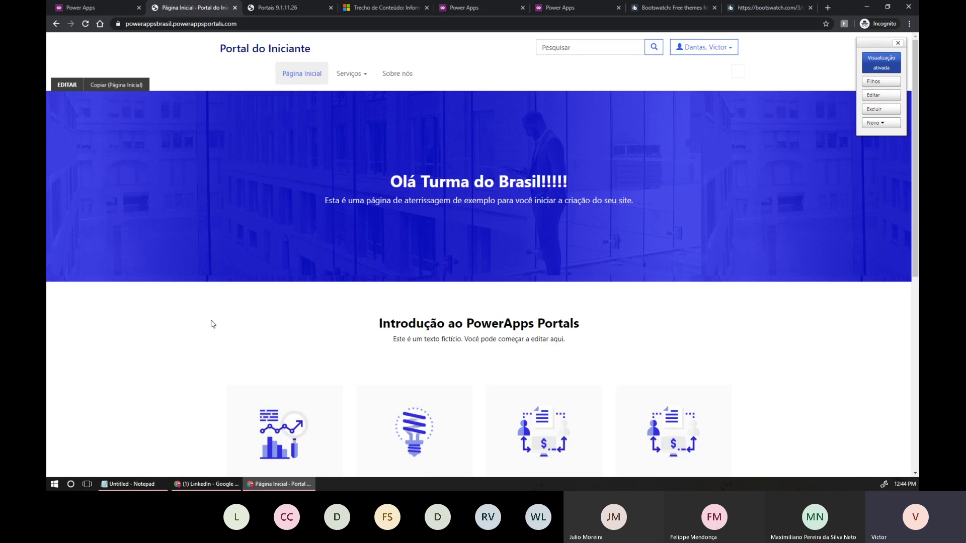
key(F5)
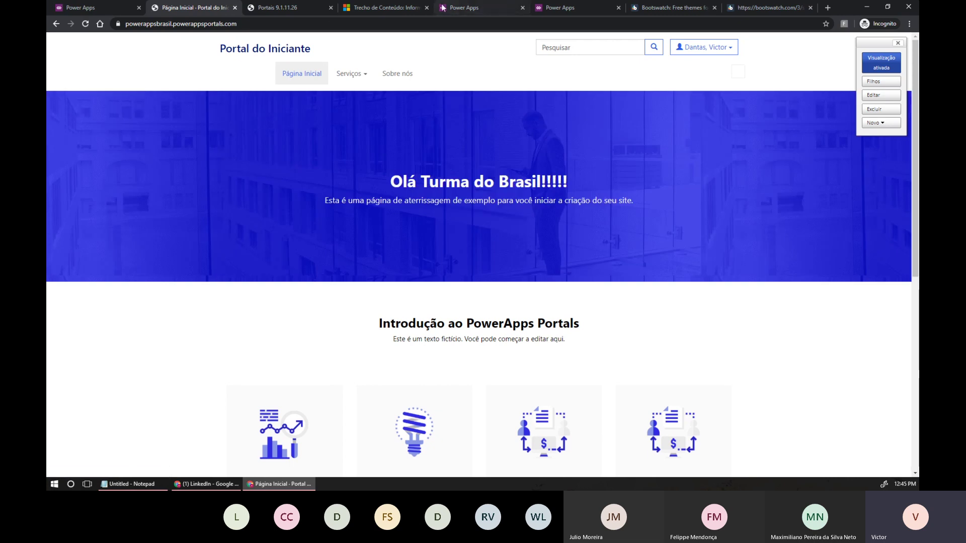
Sort the active content snippets by Valor and look through the second page for the banner subtitle text
click(402, 7)
click(248, 44)
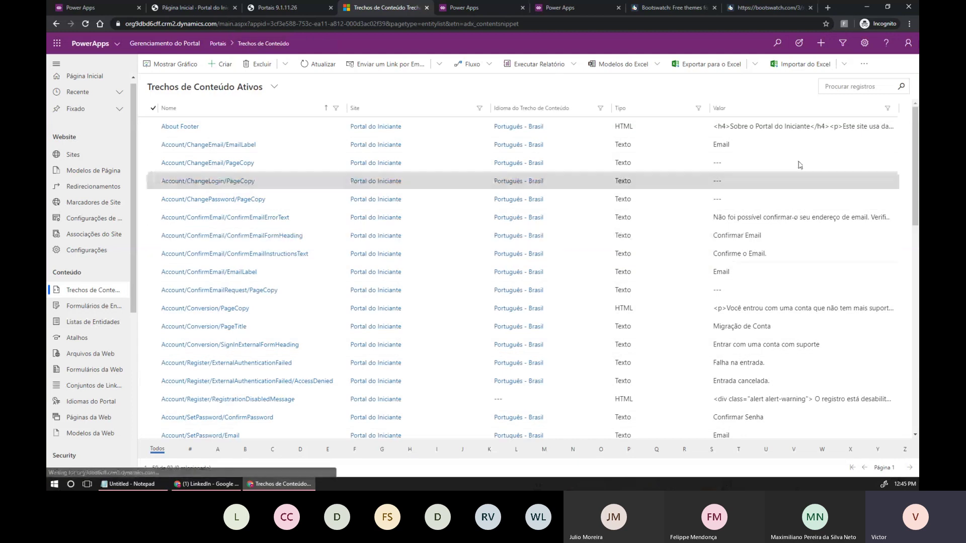
click(724, 108)
scroll(874, 384, down, 10)
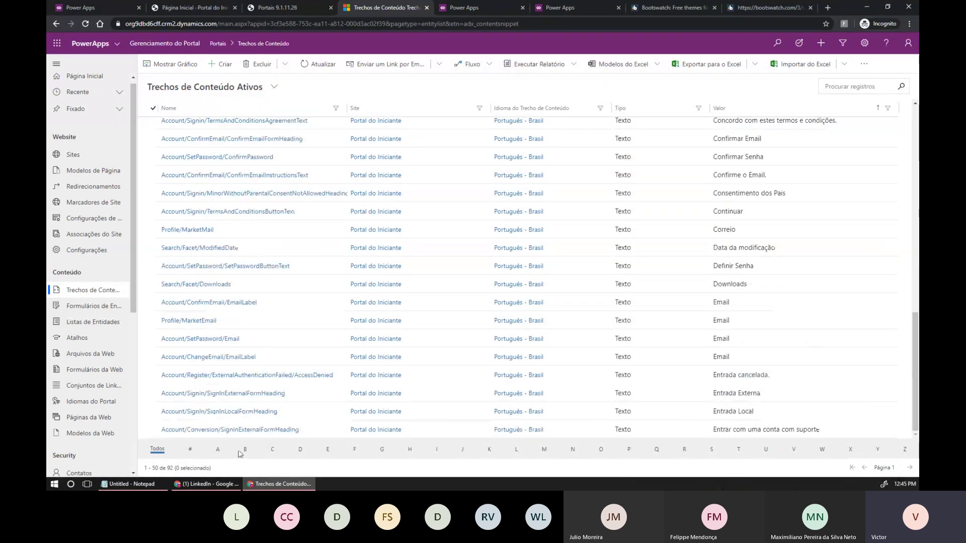
click(910, 468)
scroll(813, 210, up, 8)
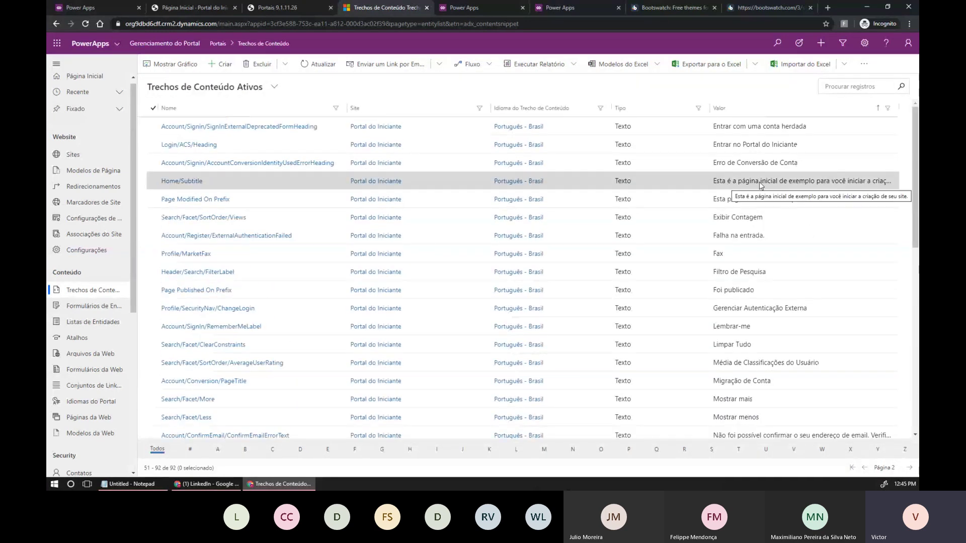
scroll(836, 195, down, 8)
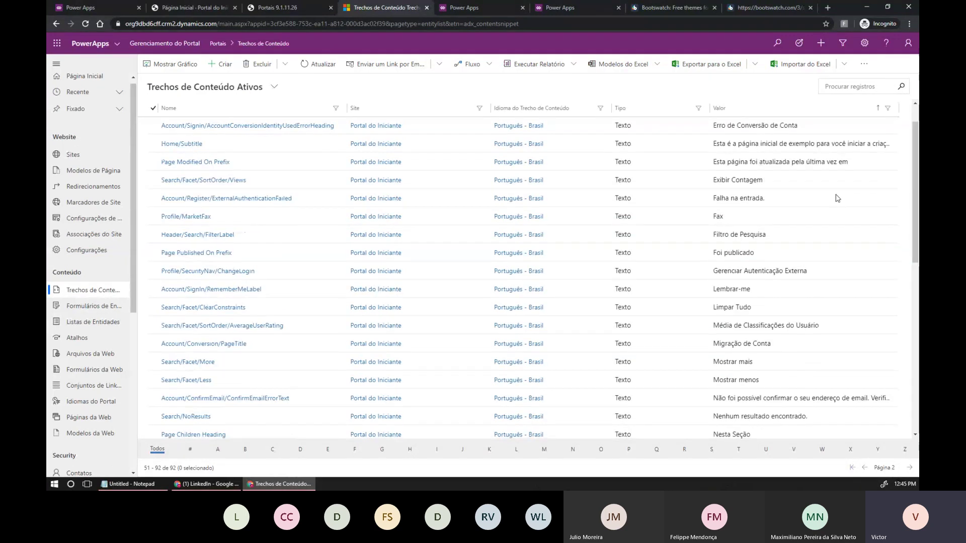
Open the Webinar PowerApps Portal - Brasil app for editing from the Power Apps home page
click(200, 10)
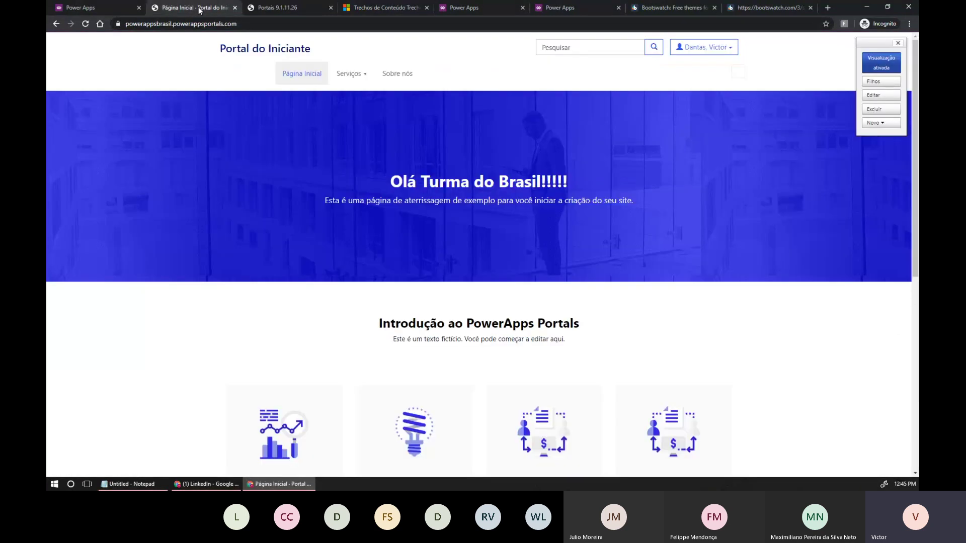
click(105, 9)
scroll(437, 385, down, 1)
scroll(438, 386, down, 1)
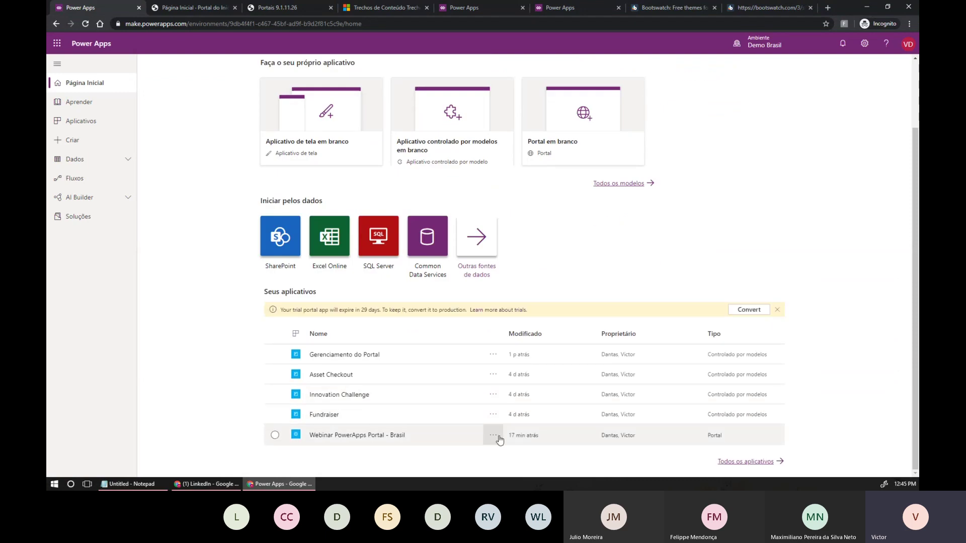
click(493, 435)
click(519, 336)
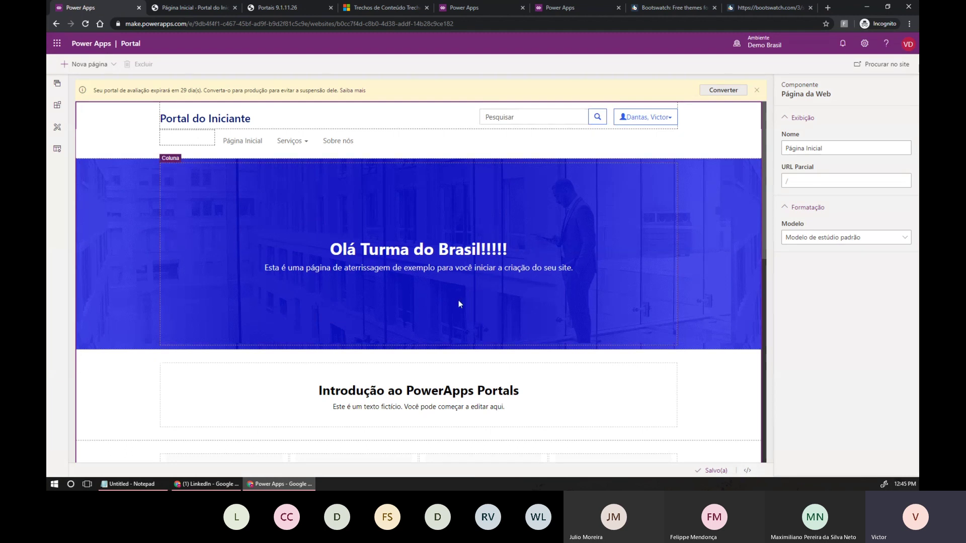
Replace the word "aterrissagem" with "inicial" in the home page banner subtitle
scroll(398, 289, down, 8)
scroll(398, 289, down, 1)
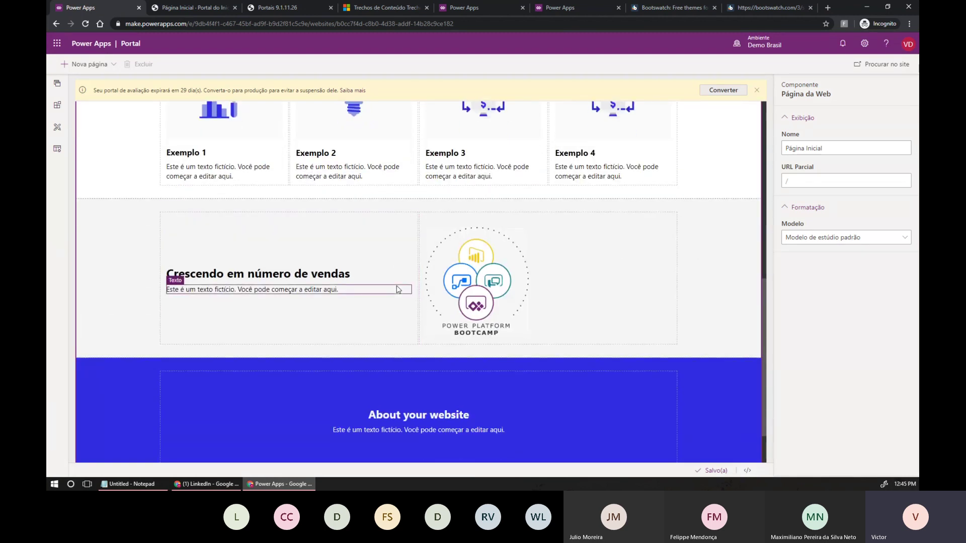
scroll(398, 289, down, 2)
scroll(397, 288, up, 11)
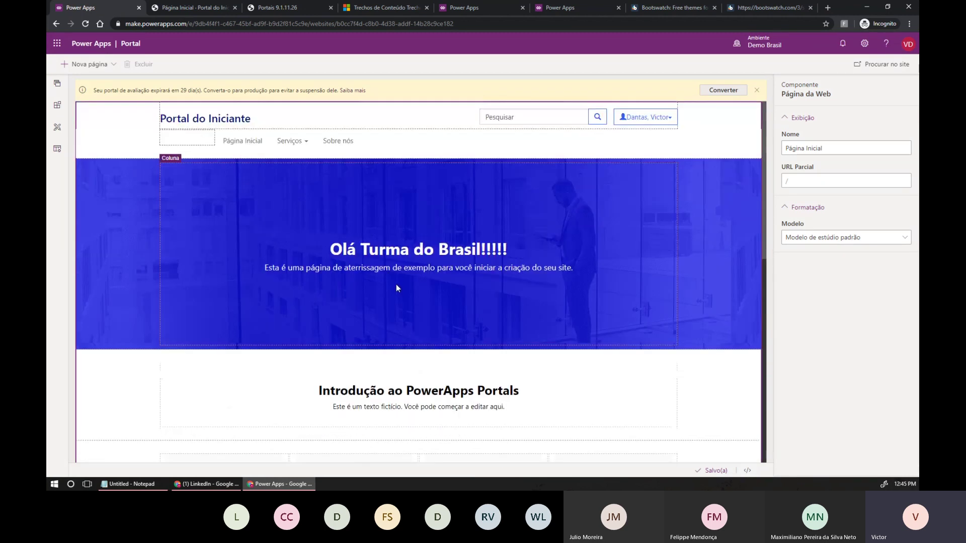
click(420, 267)
click(397, 267)
double_click(384, 270)
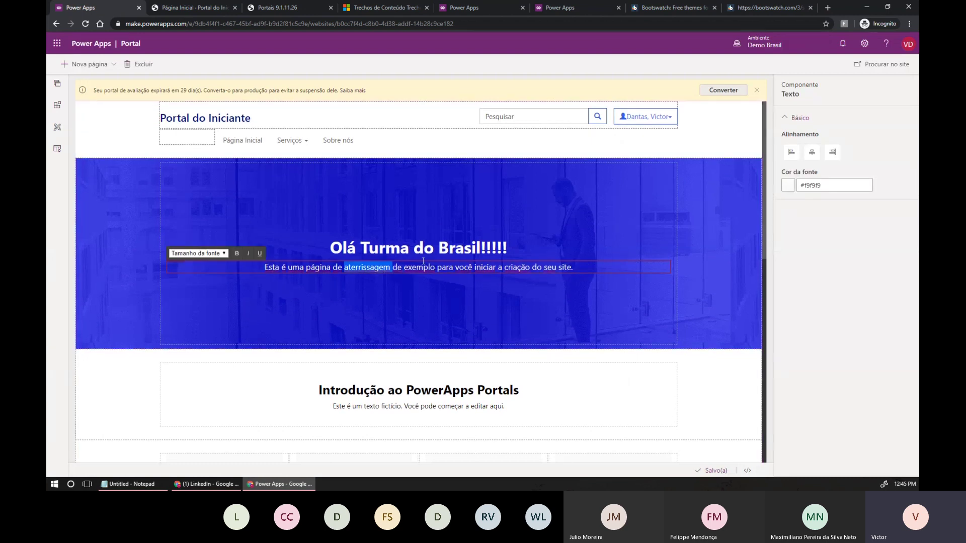
key(BackSpace)
text(inicial)
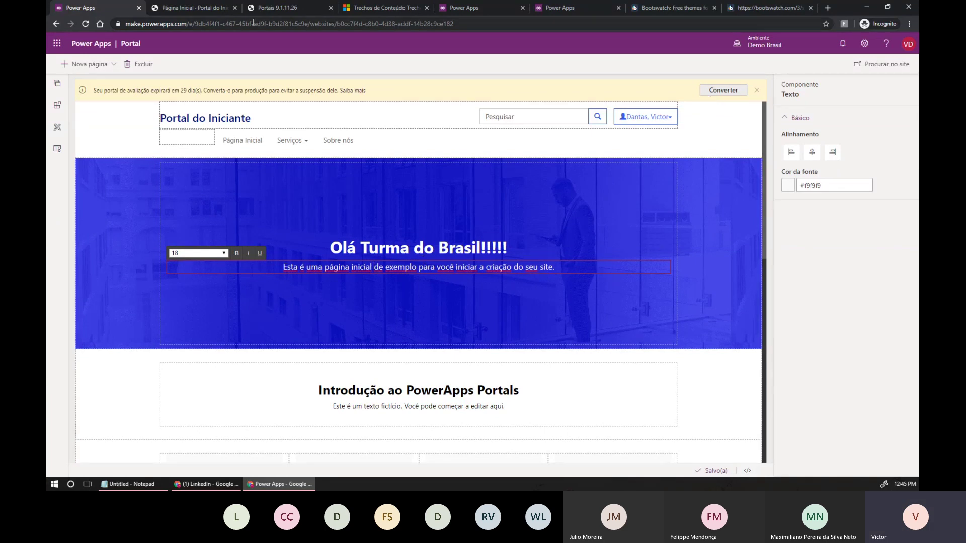
Save the banner subtitle edit in the portal editor and reload the home page to check the text
click(176, 7)
key(F5)
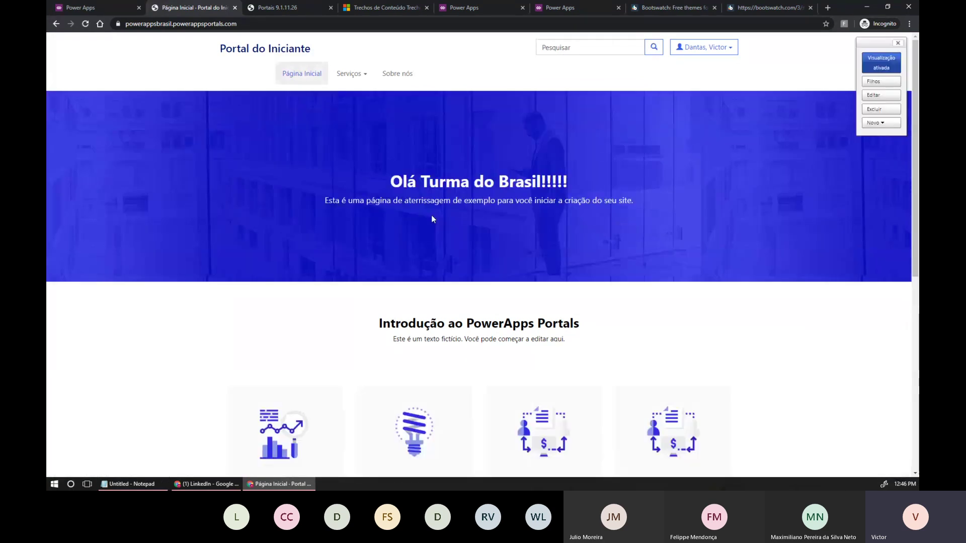
key(F5)
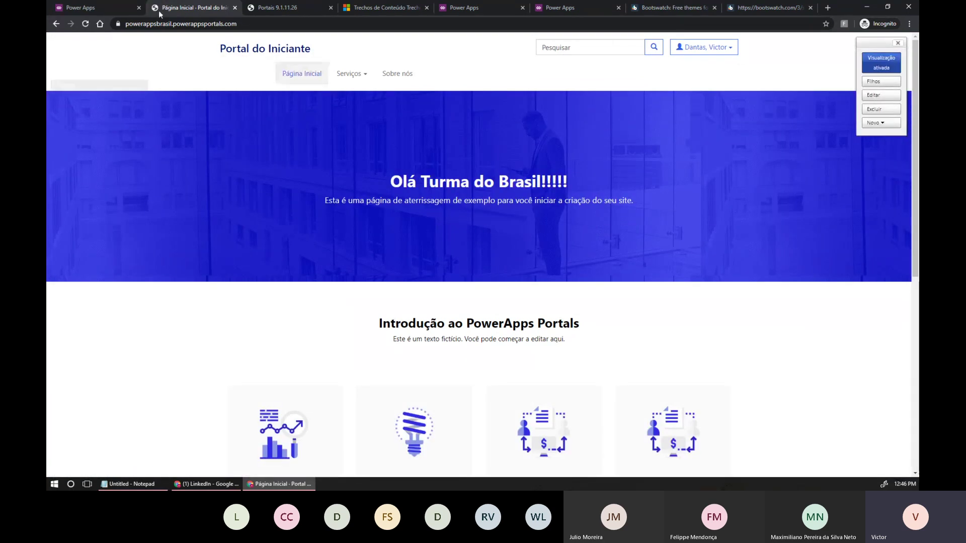
click(97, 8)
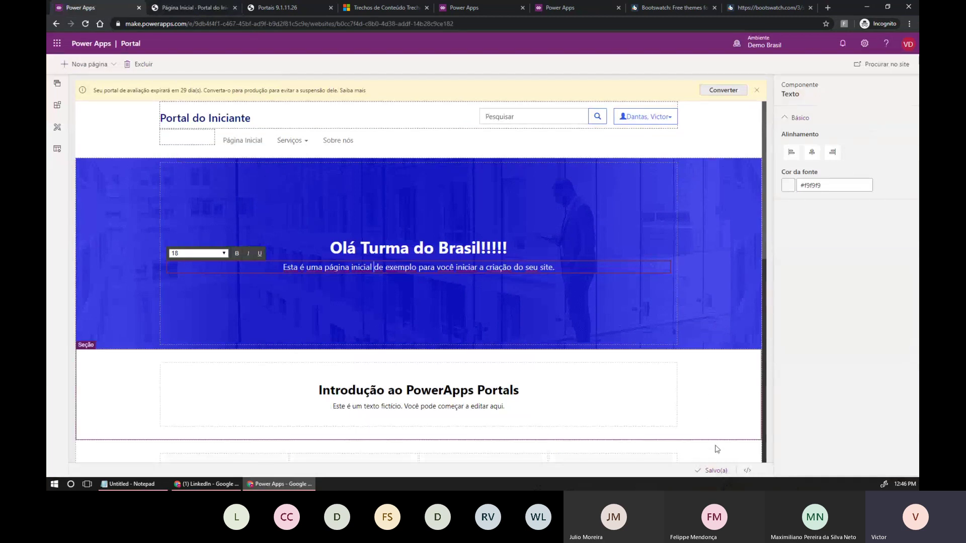
click(714, 476)
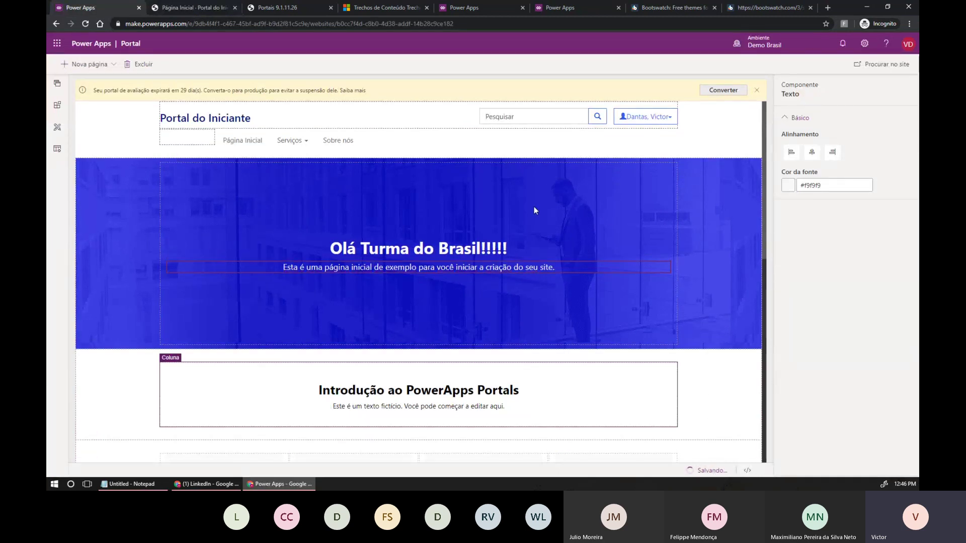
click(194, 10)
click(311, 84)
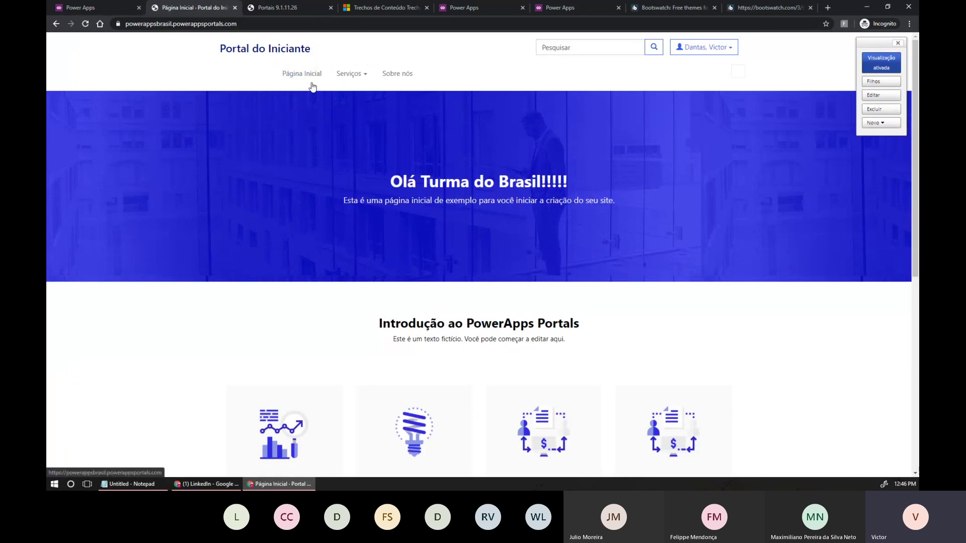
Open the home page copy in the site's inline editor, examine its HTML source, and close the source without changes
mouse_move(492, 137)
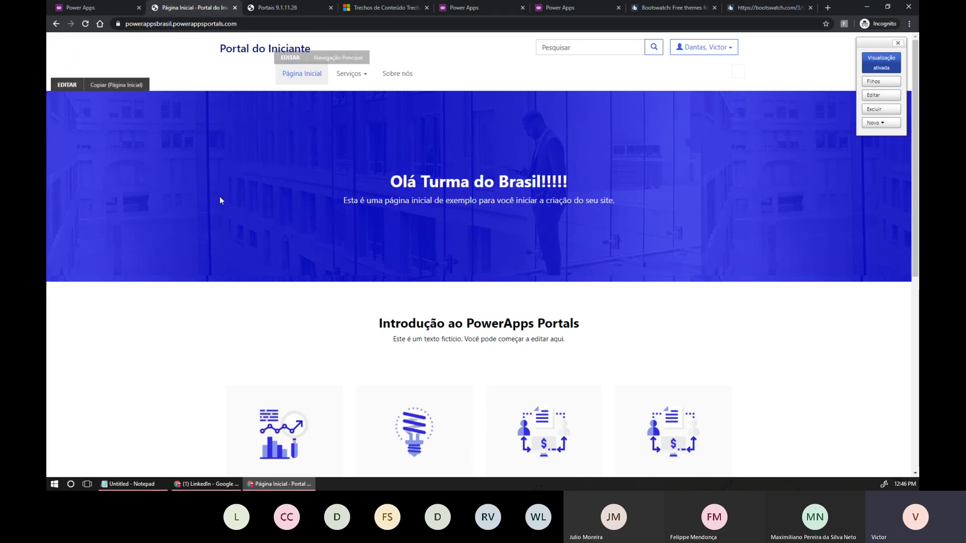
drag(395, 339, 565, 339)
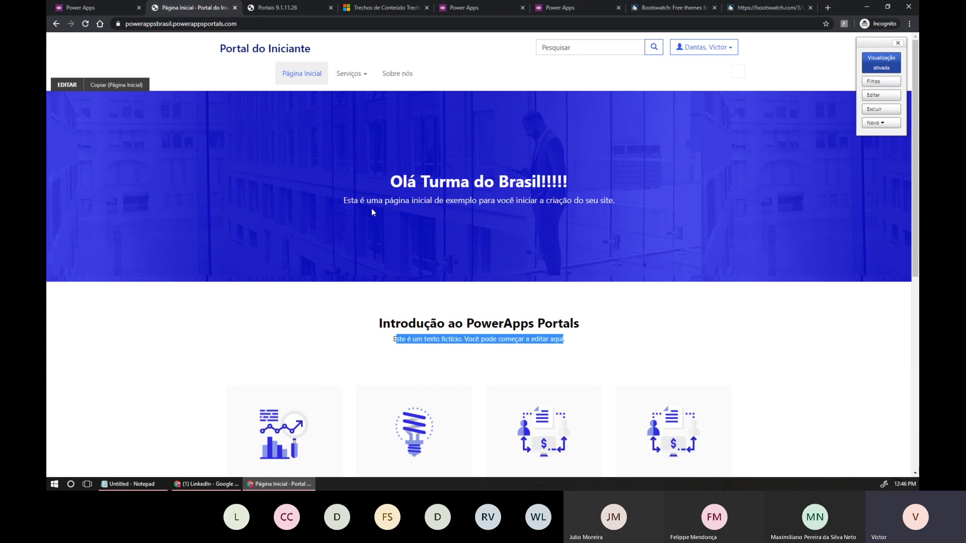
click(68, 86)
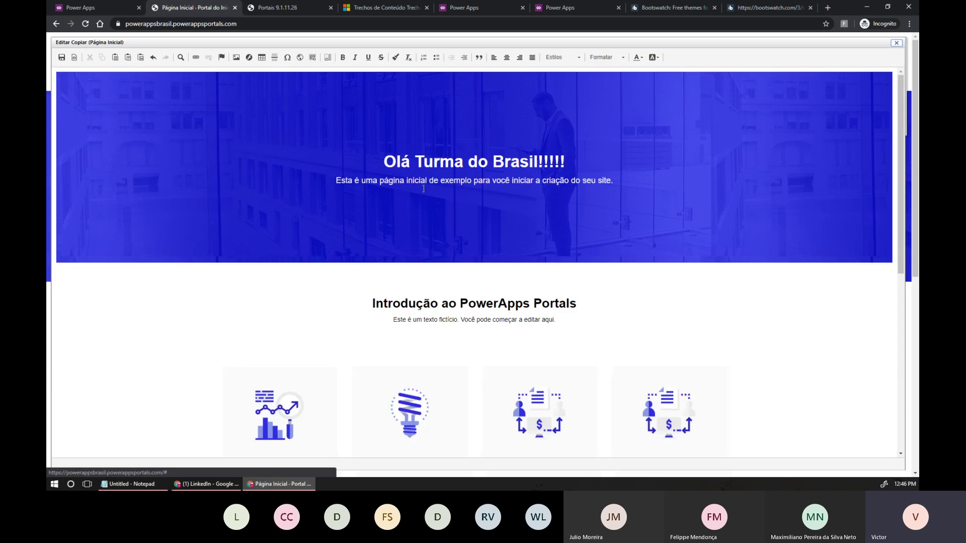
click(76, 59)
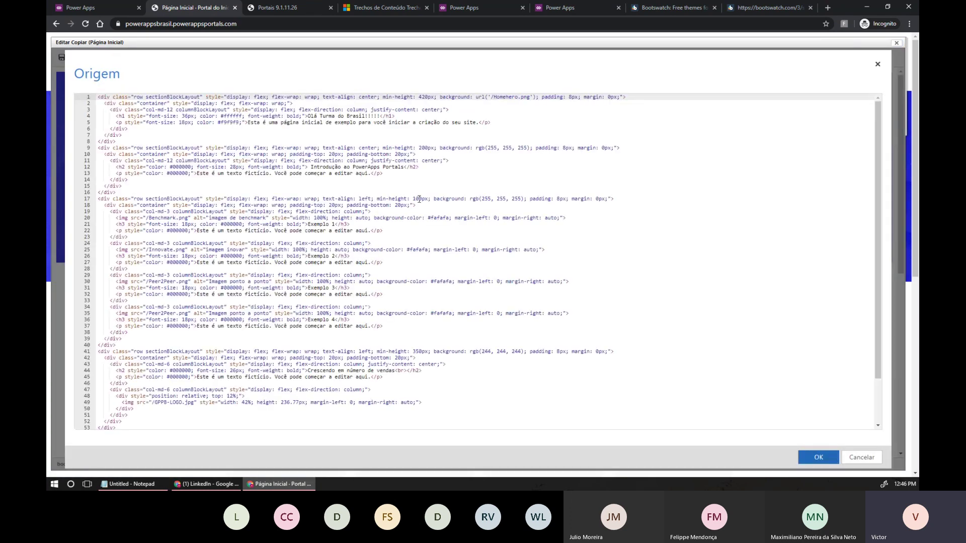
click(404, 167)
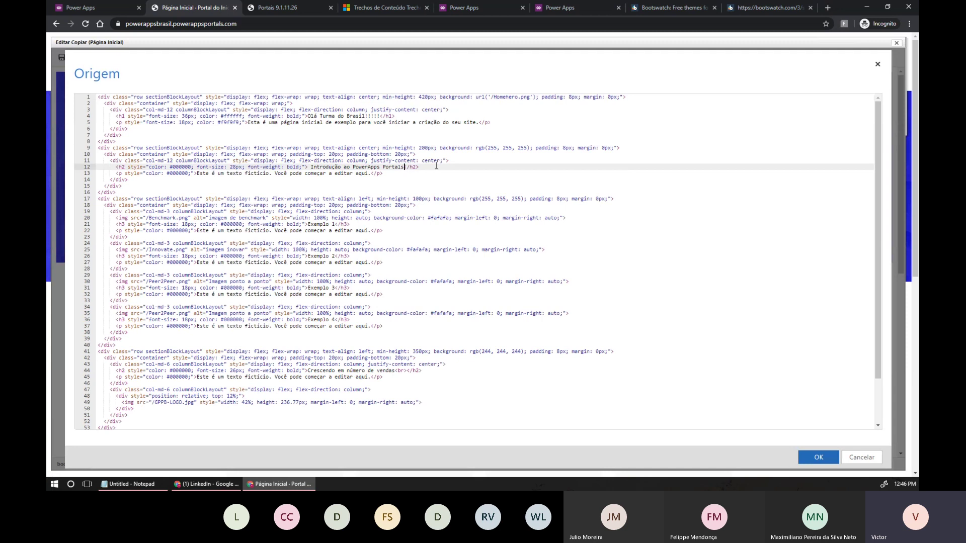
scroll(436, 166, down, 1)
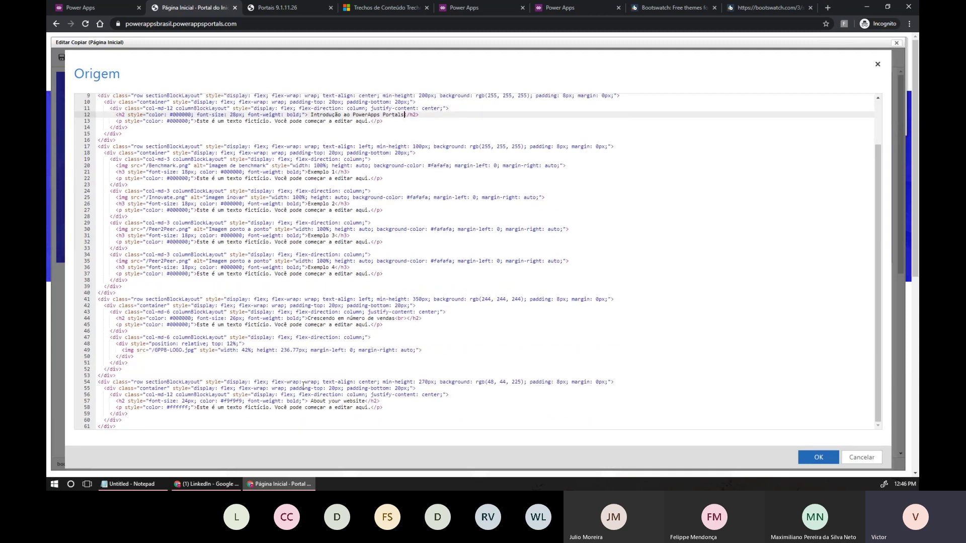
click(874, 454)
Look through the headings and sections of the home page copy in the inline editor
scroll(696, 252, down, 7)
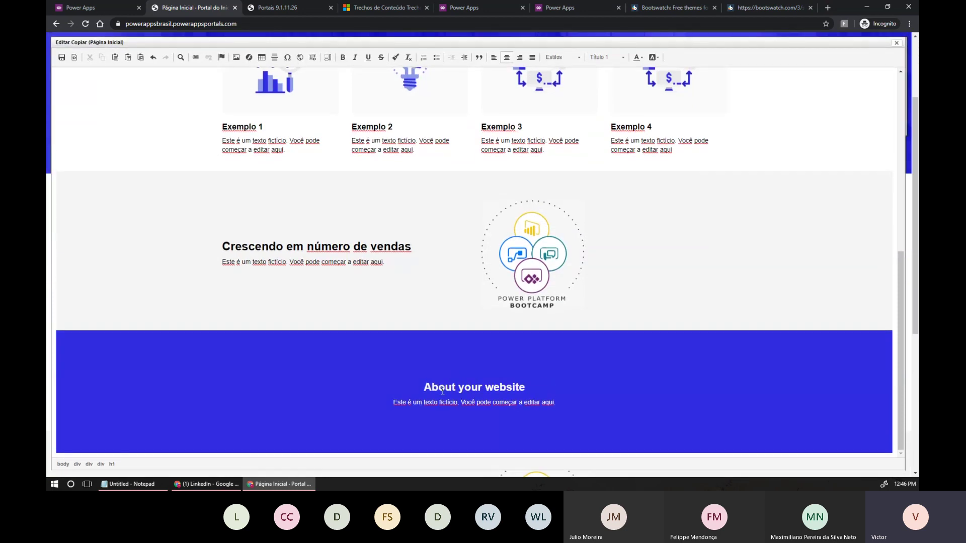
click(431, 386)
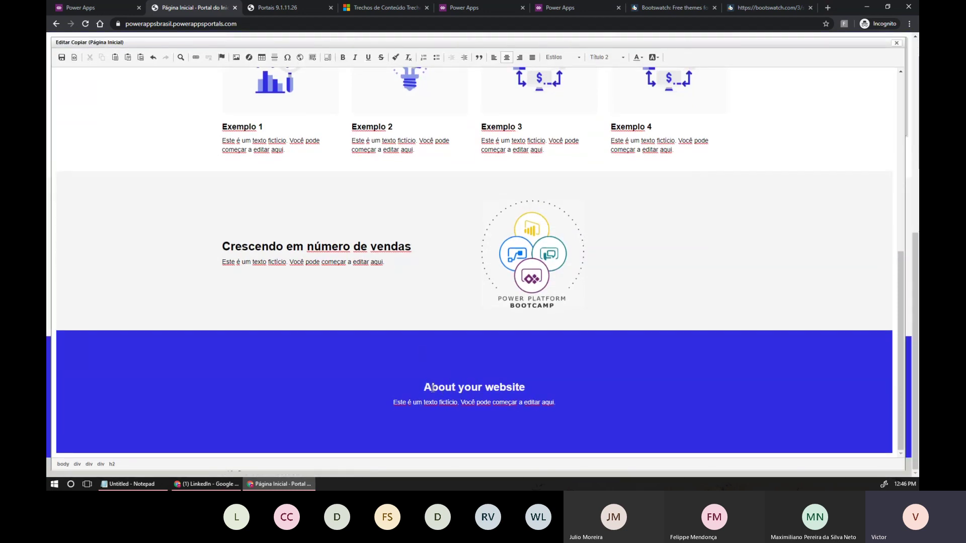
click(321, 248)
scroll(376, 215, up, 8)
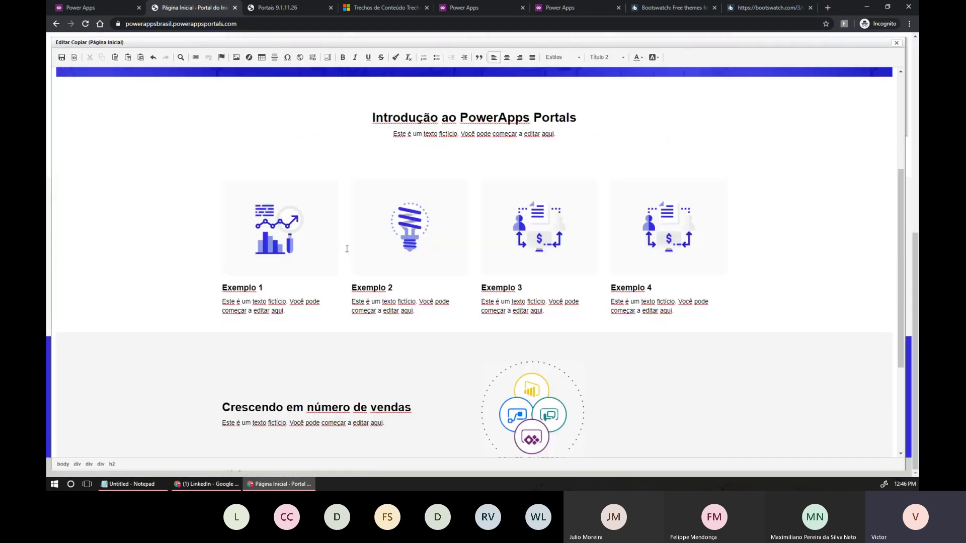
scroll(375, 215, up, 3)
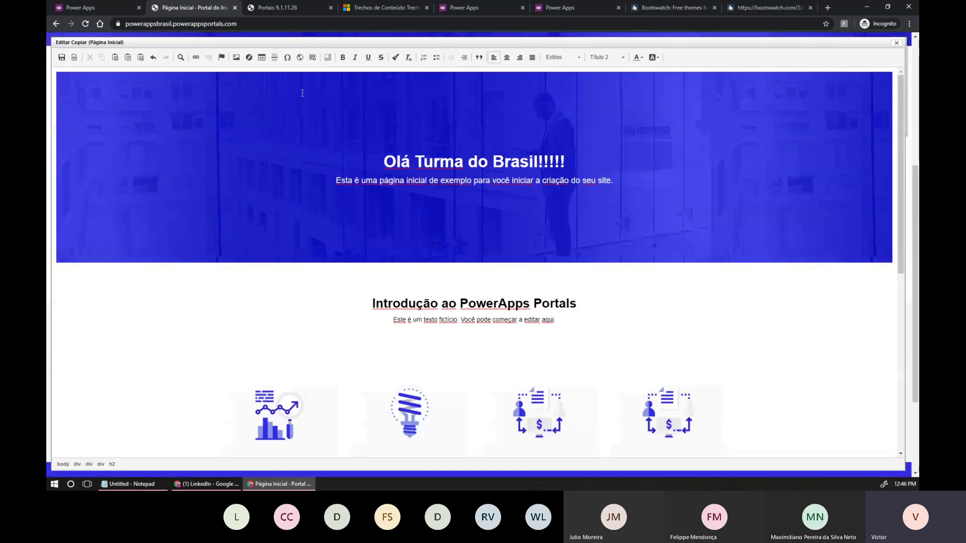
Save and close the home page copy editor, and consult the portal components slide in PowerPoint before returning to the site
key(ctrl+s)
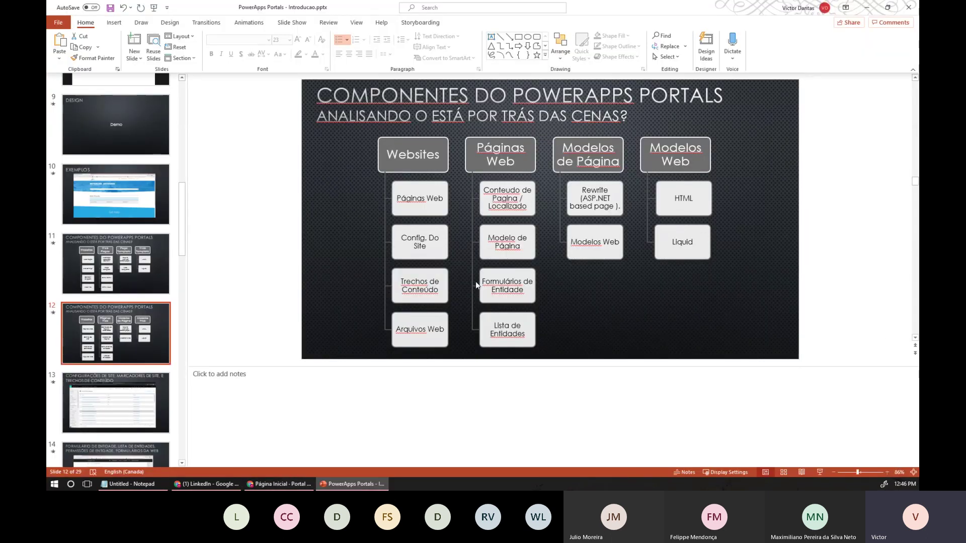
click(409, 324)
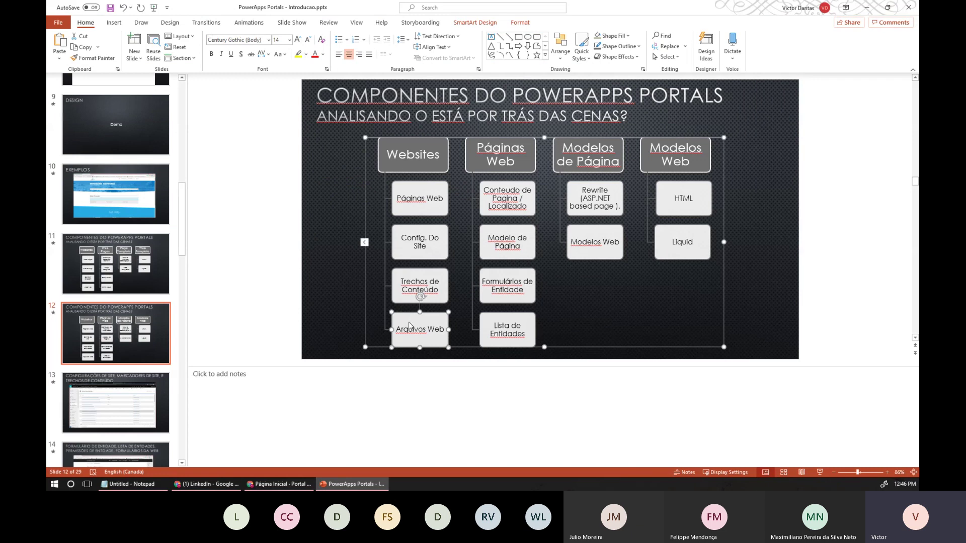
key(alt+Tab)
scroll(410, 326, up, 2)
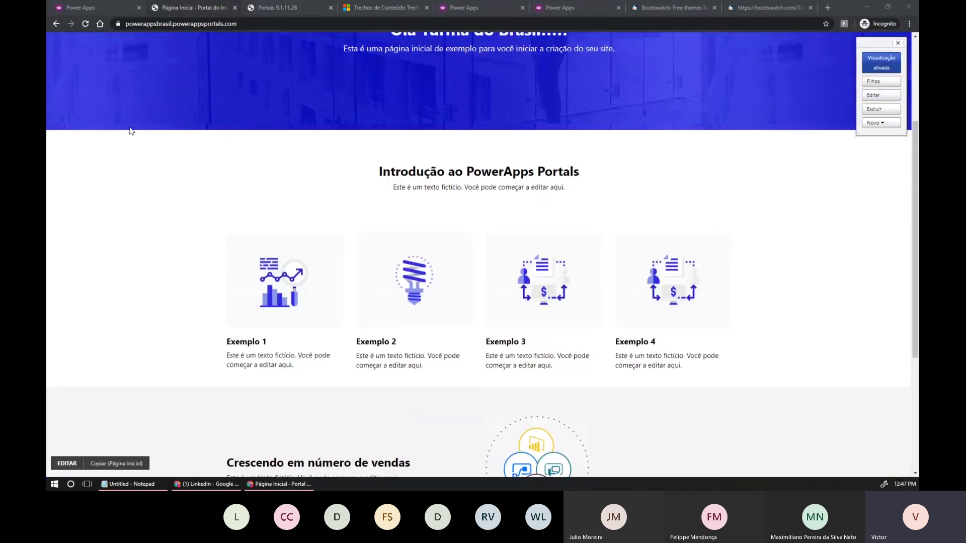
scroll(462, 213, up, 3)
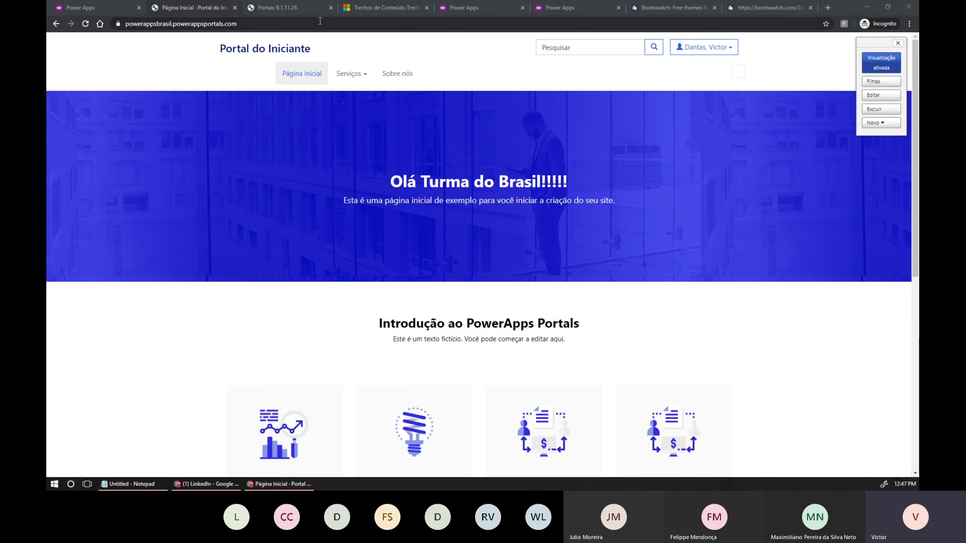
Look through the Portal Management navigation sections and open the list of active web files (Arquivos da Web)
click(399, 9)
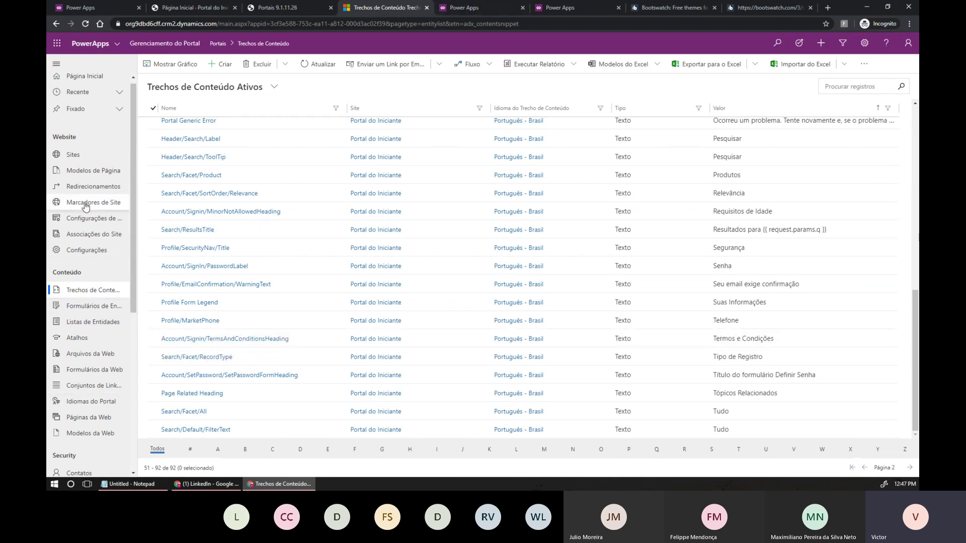
scroll(86, 206, down, 5)
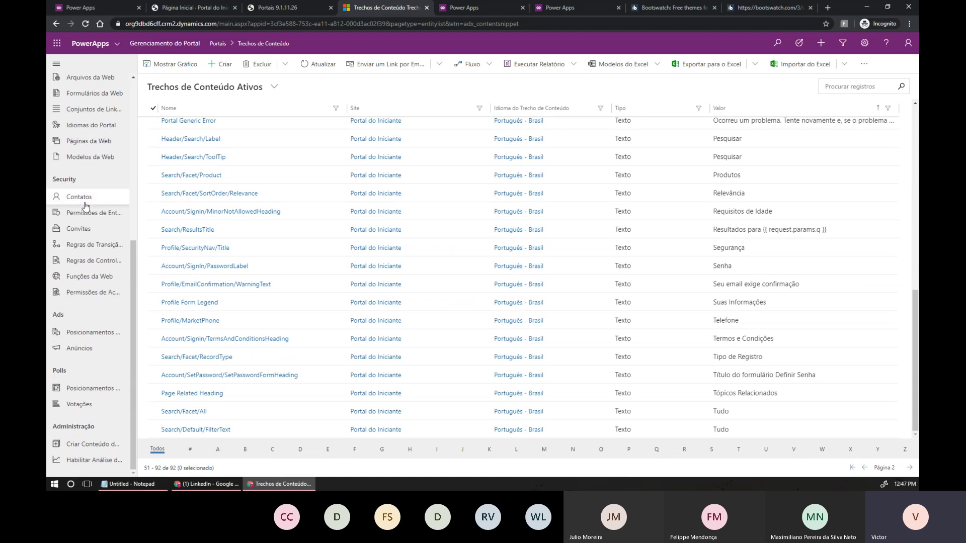
scroll(88, 297, up, 1)
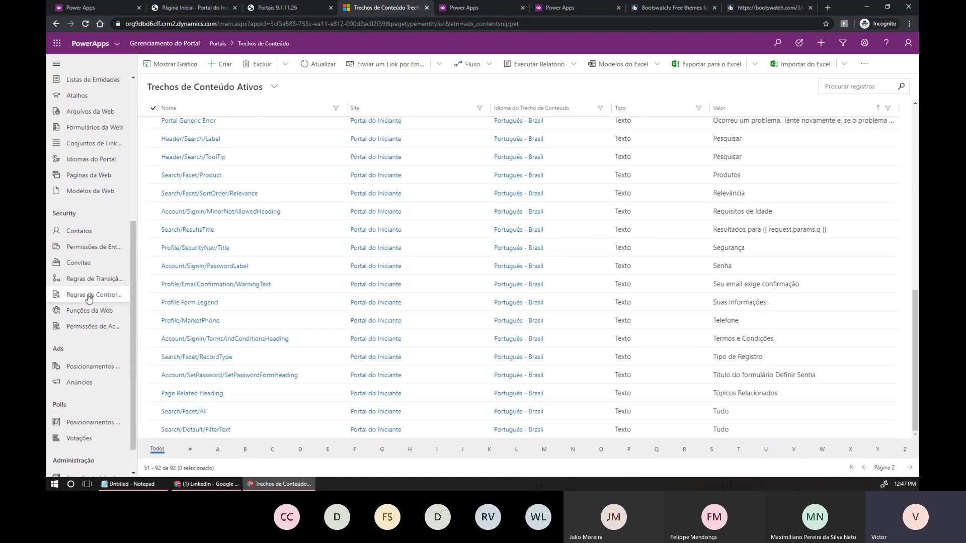
scroll(98, 347, up, 4)
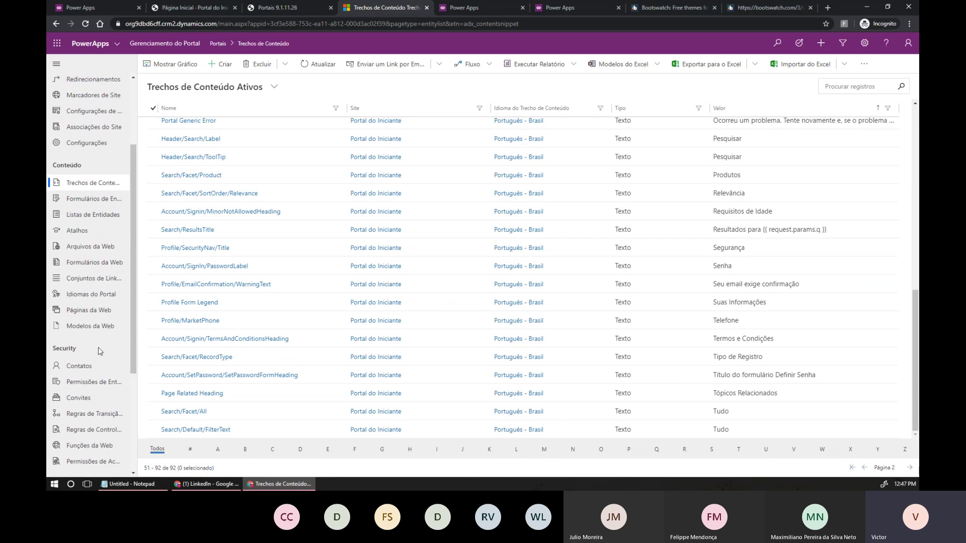
scroll(105, 302, up, 3)
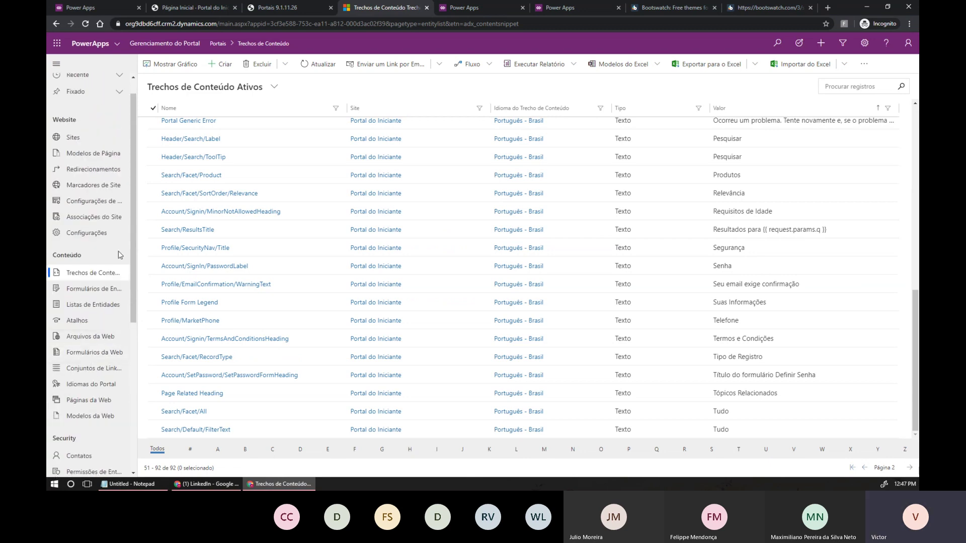
scroll(110, 229, up, 1)
scroll(108, 232, down, 4)
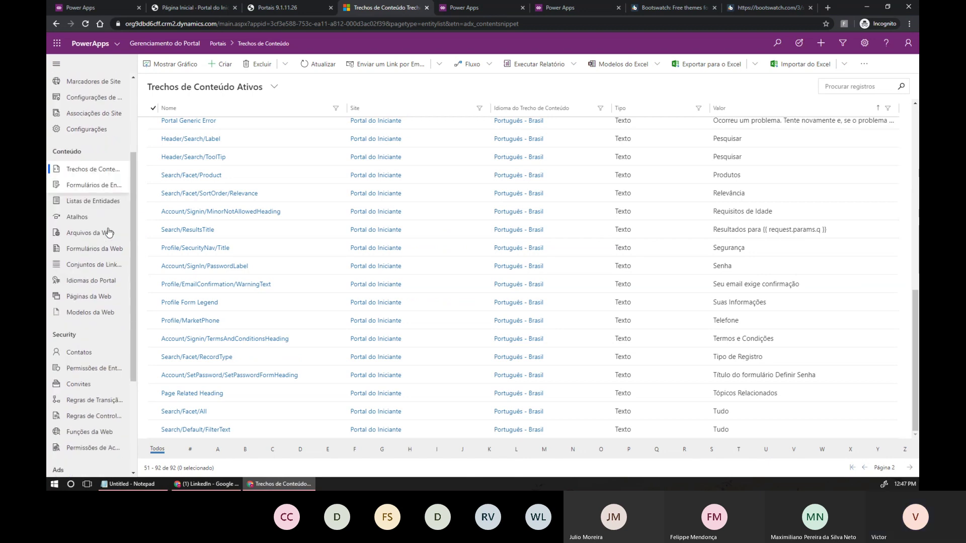
scroll(109, 232, down, 2)
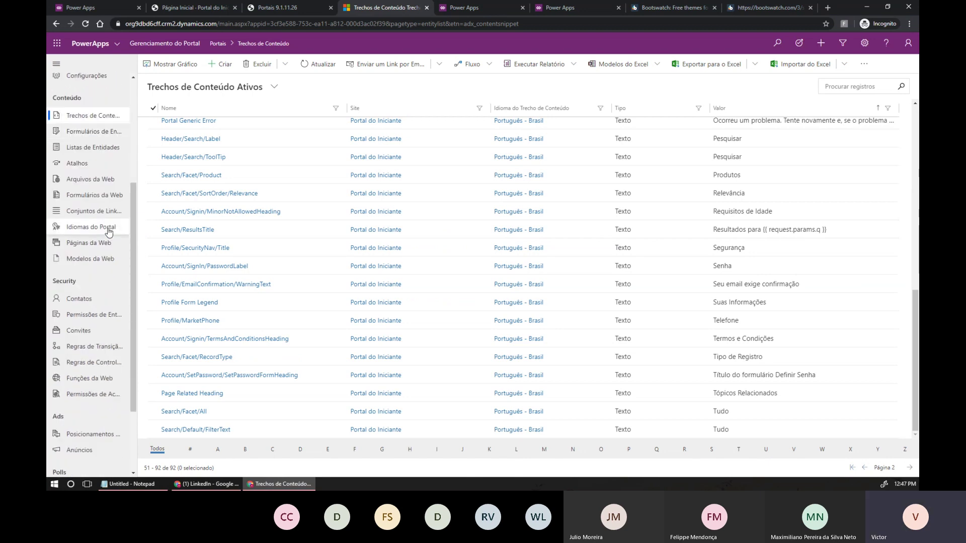
scroll(109, 231, up, 1)
click(77, 196)
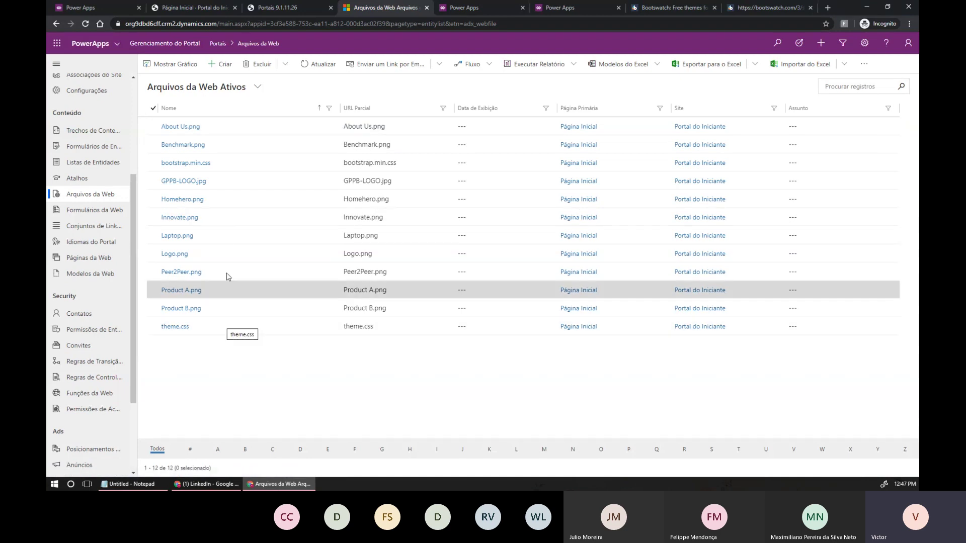
Open the Laptop.png web file record, review its general fields, and download the image attached in its notes
click(179, 236)
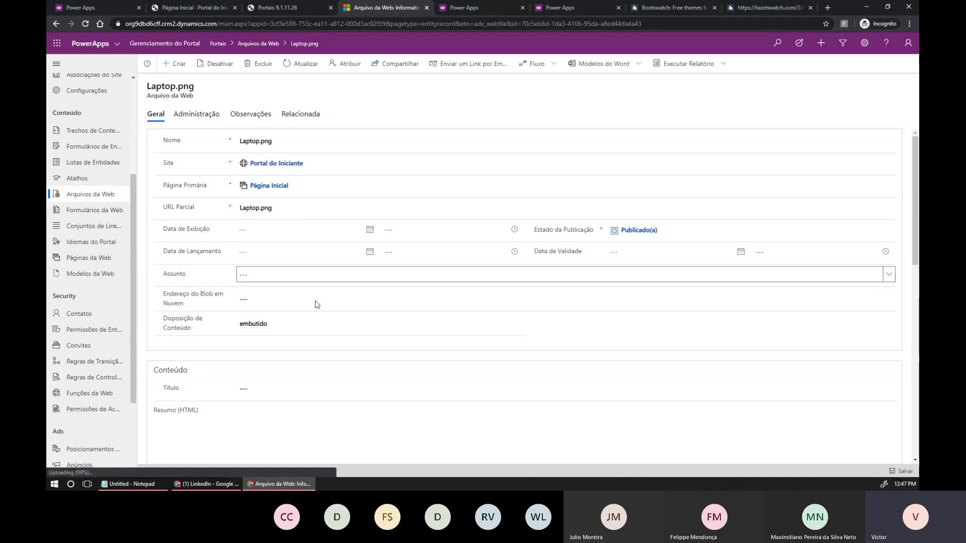
scroll(322, 325, down, 2)
scroll(294, 276, down, 5)
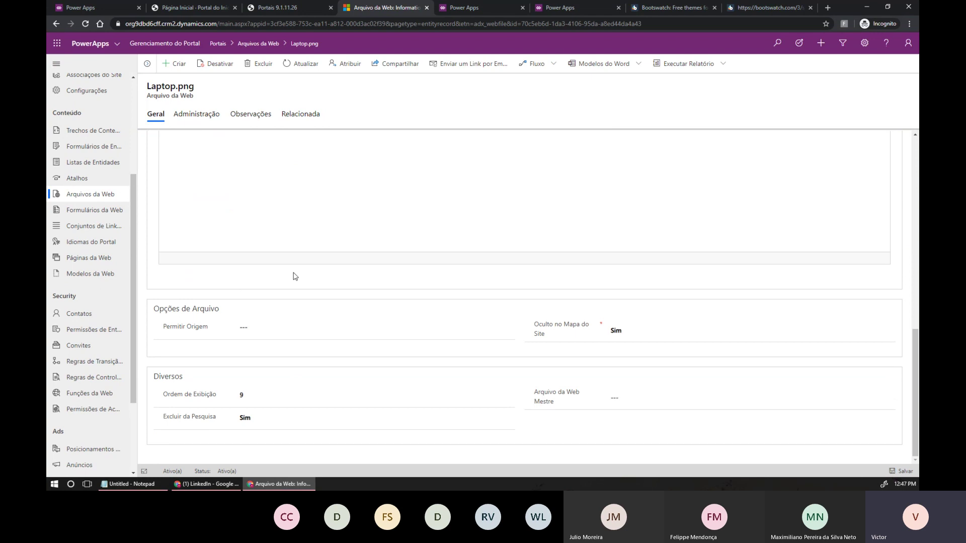
scroll(294, 276, up, 7)
click(290, 117)
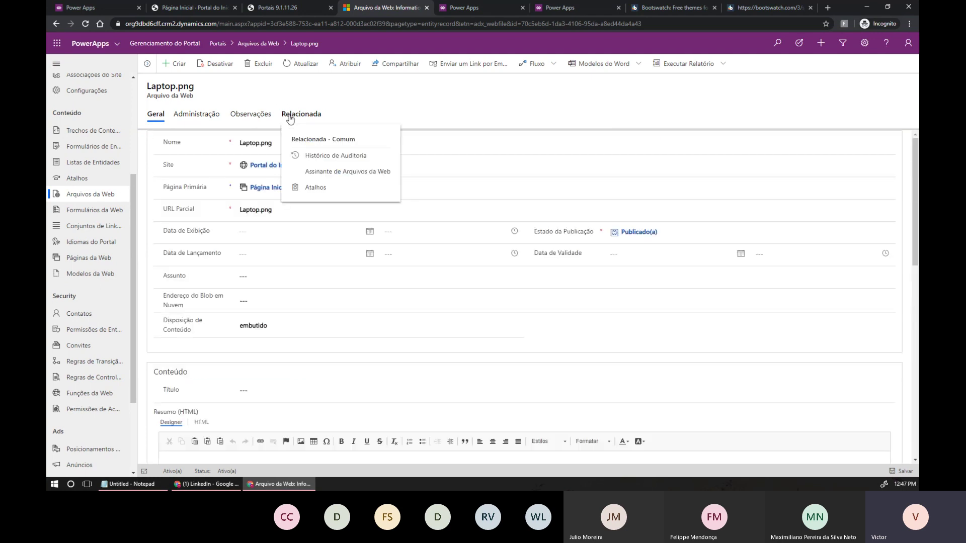
click(244, 119)
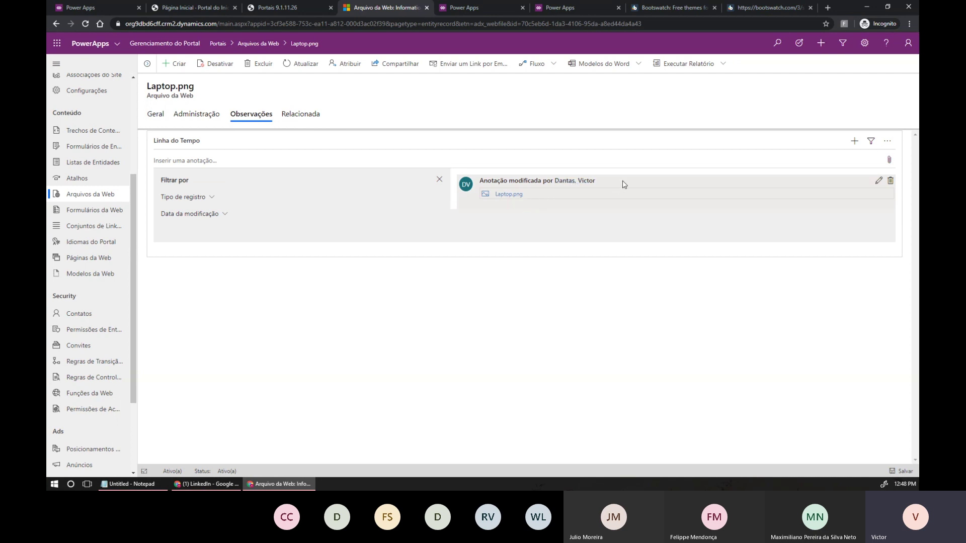
click(514, 197)
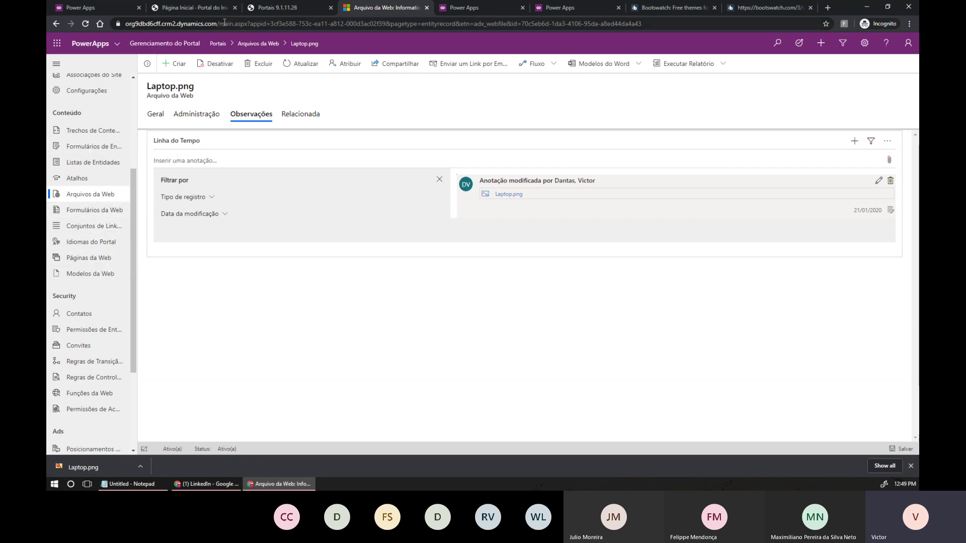
Check the home page's address on the portal site and return to the Laptop.png record
click(207, 8)
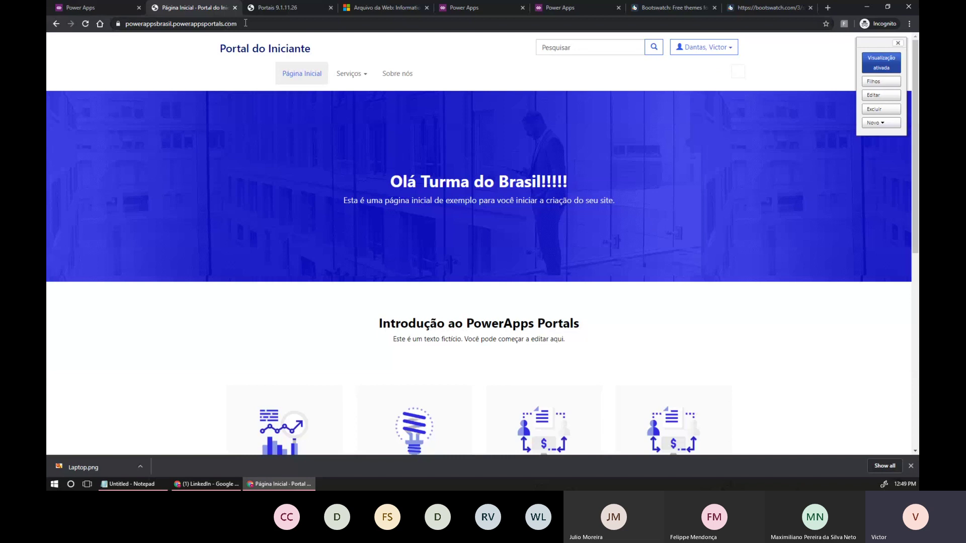
click(246, 23)
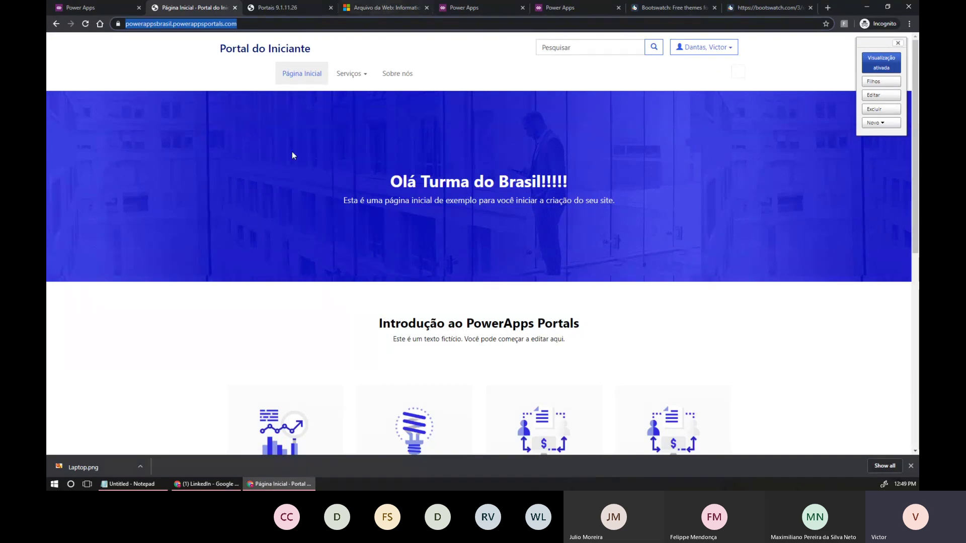
click(387, 8)
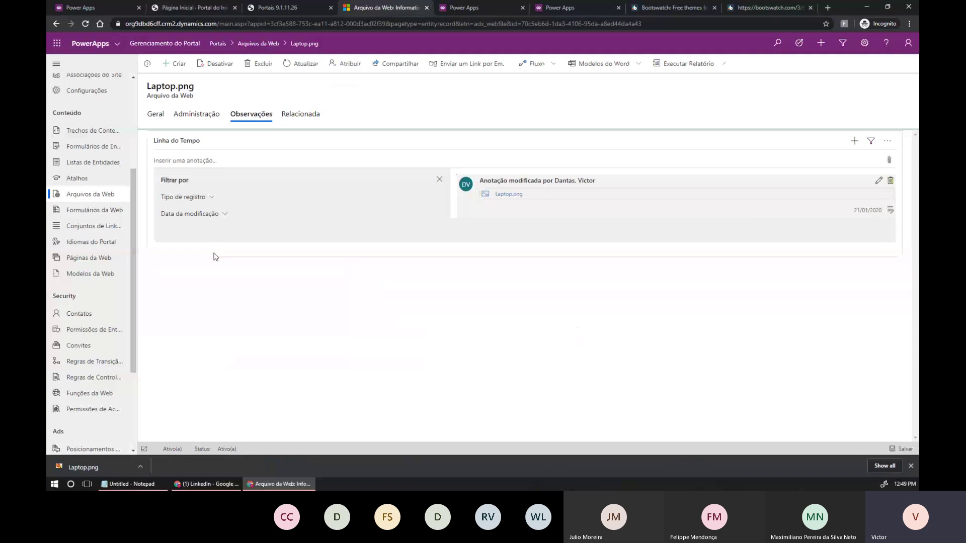
Open the Página Inicial record from the web pages list and examine its general fields and localized content
scroll(76, 327, up, 1)
scroll(75, 327, up, 2)
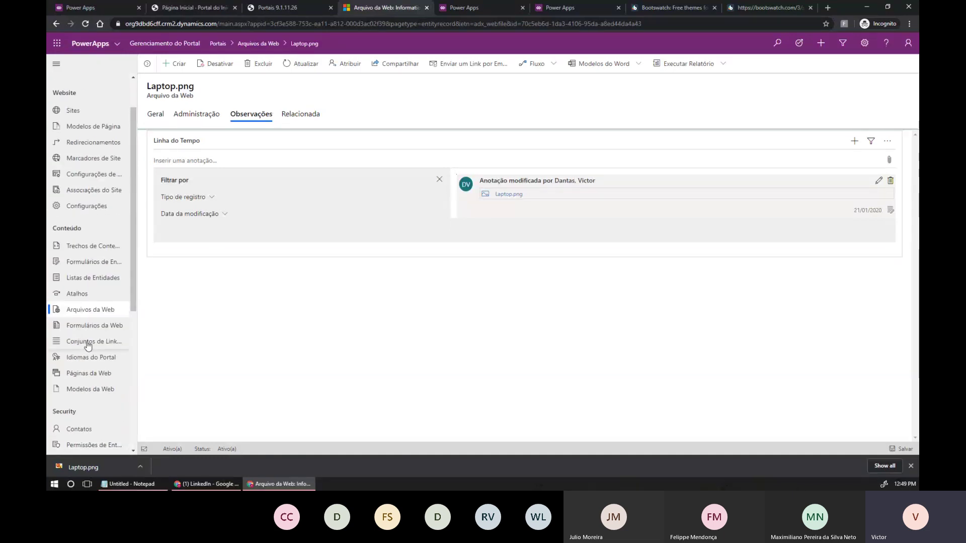
click(76, 373)
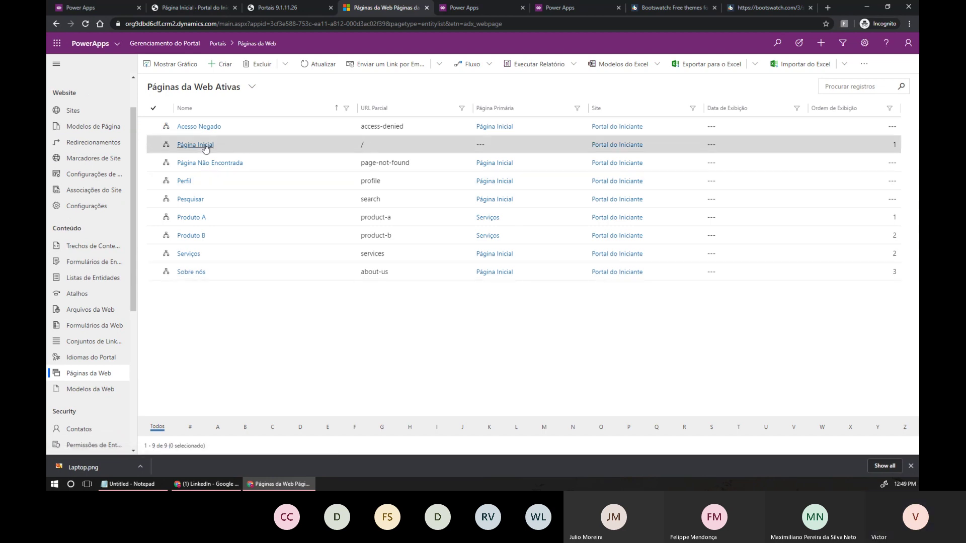
click(194, 146)
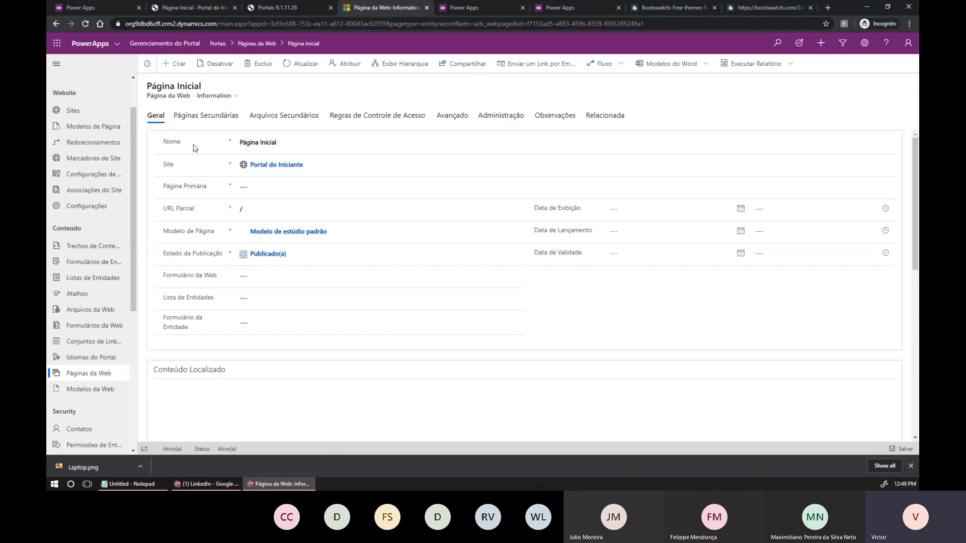
scroll(371, 270, down, 1)
scroll(372, 273, up, 1)
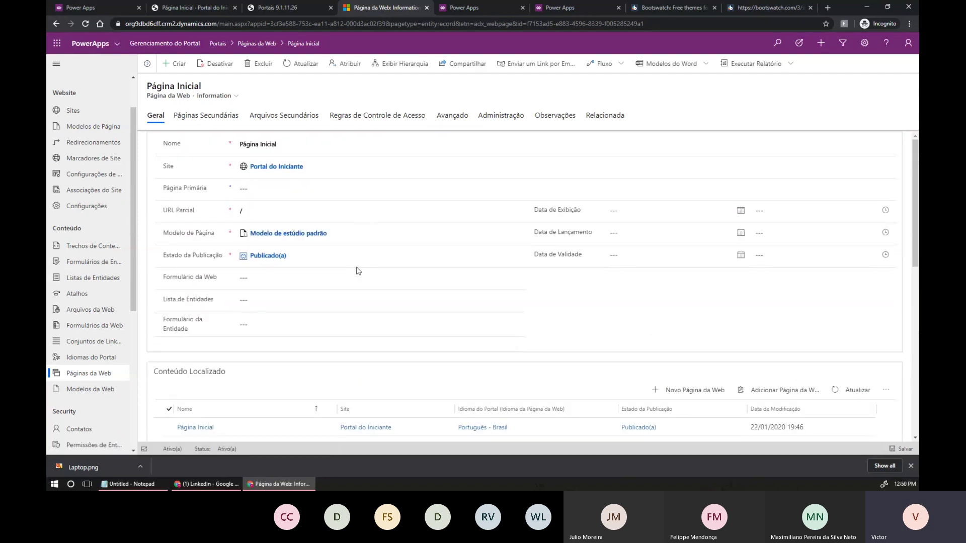
scroll(358, 270, down, 2)
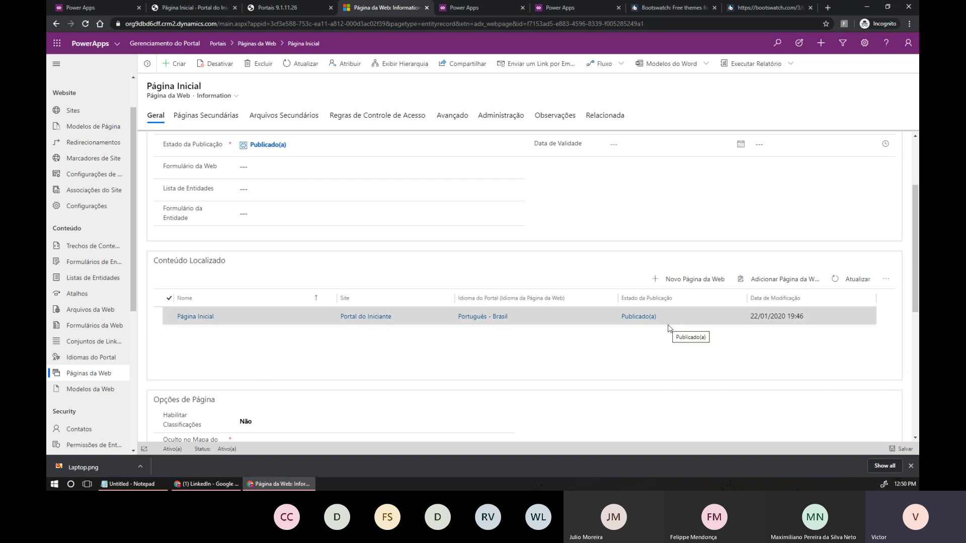
Open the Portuguese localized content page of Página Inicial and examine the HTML source of its copy
click(196, 316)
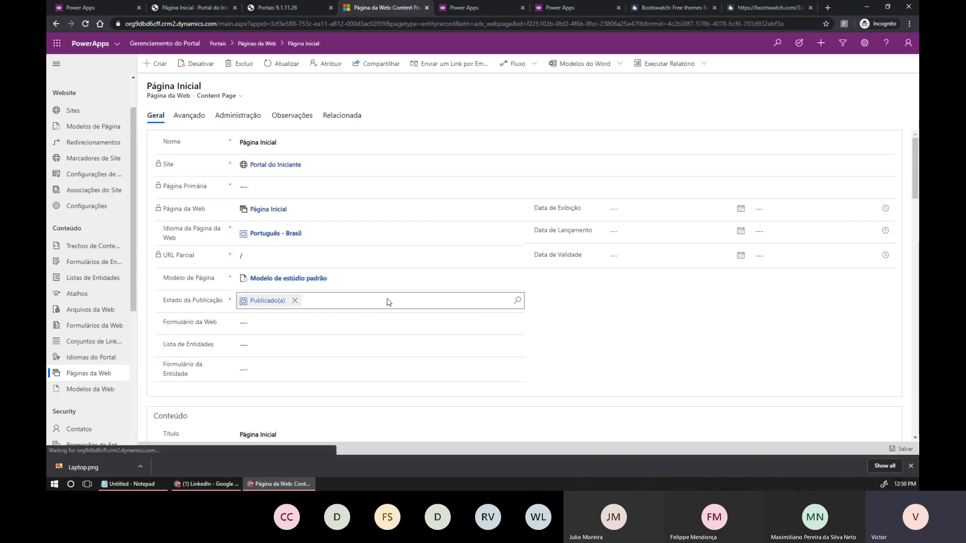
scroll(389, 300, down, 5)
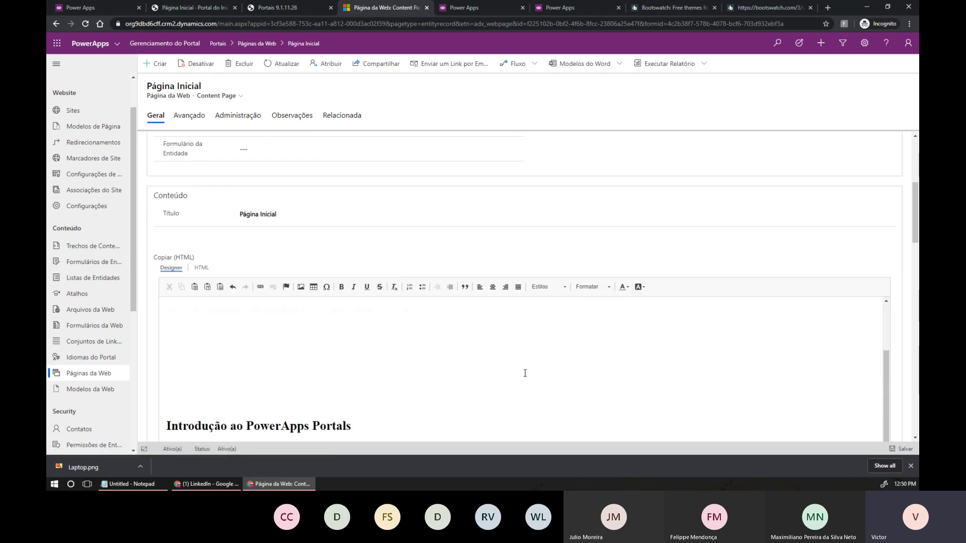
click(201, 268)
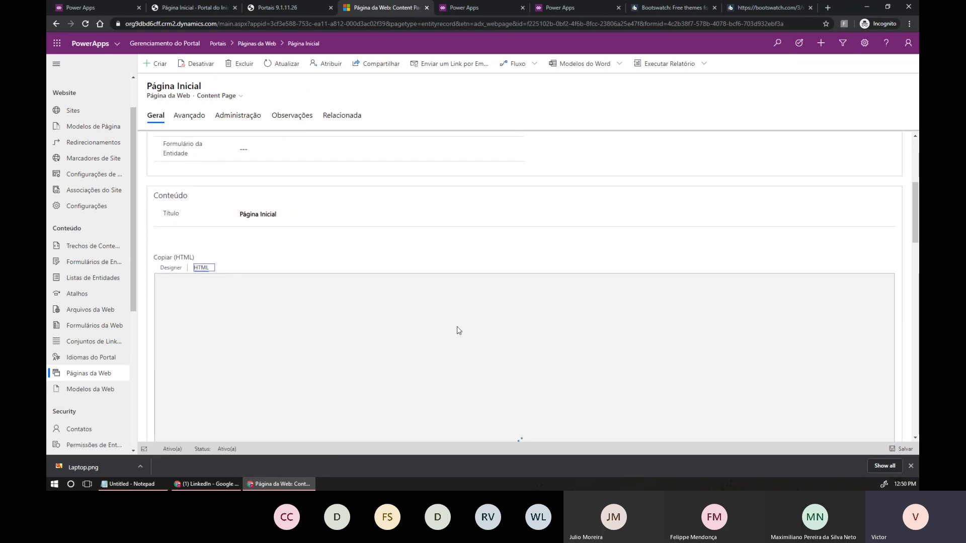
scroll(654, 347, down, 5)
scroll(787, 350, down, 10)
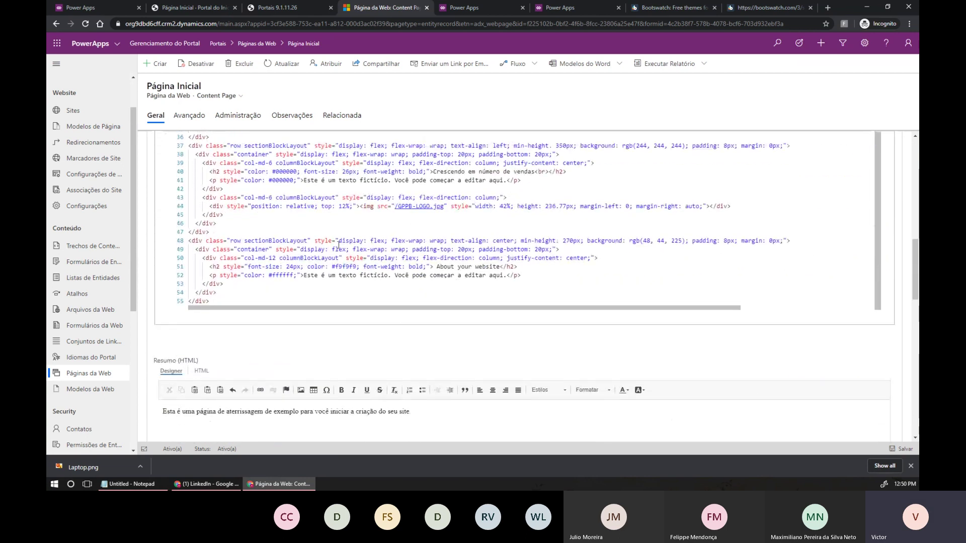
scroll(338, 245, down, 1)
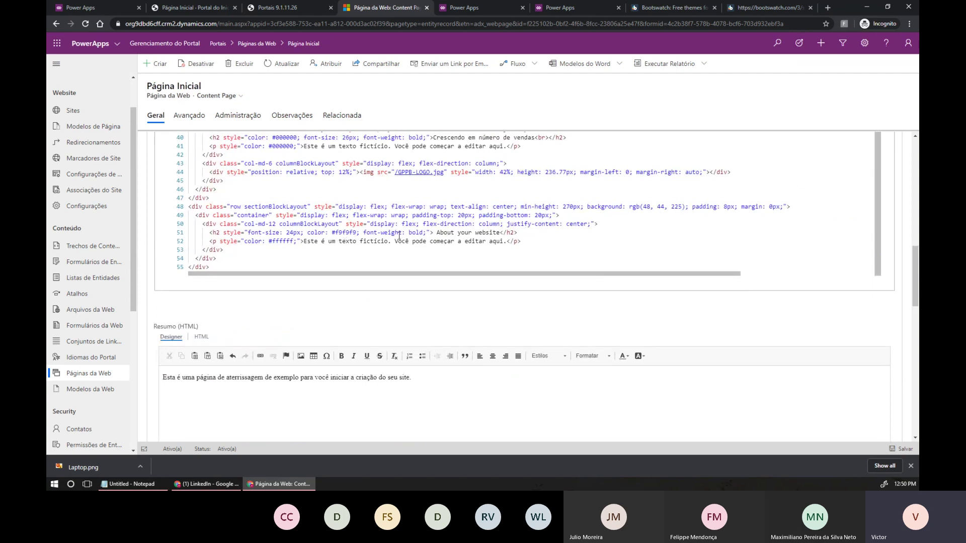
Browse the available page templates for the Página Inicial content page without changing the selection, and return to the portal site
scroll(398, 237, up, 15)
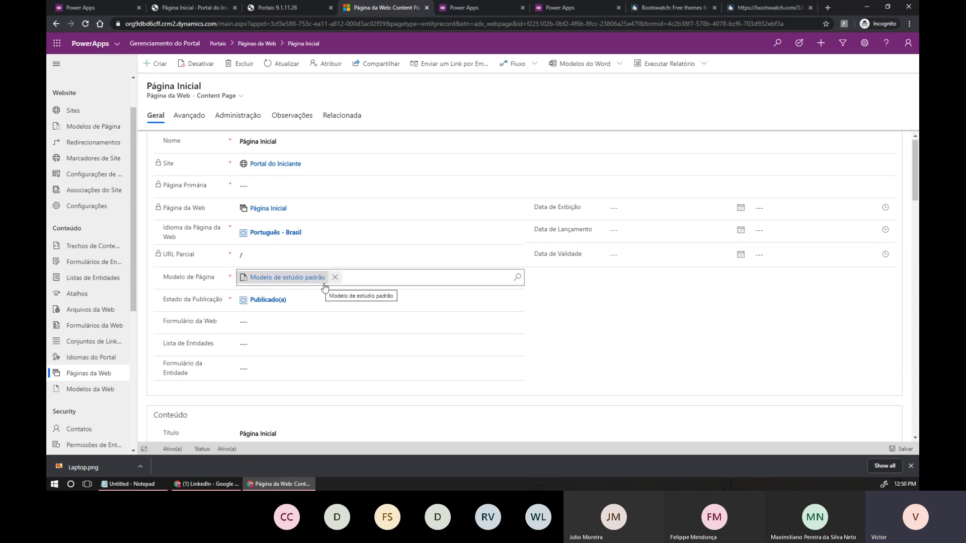
click(517, 278)
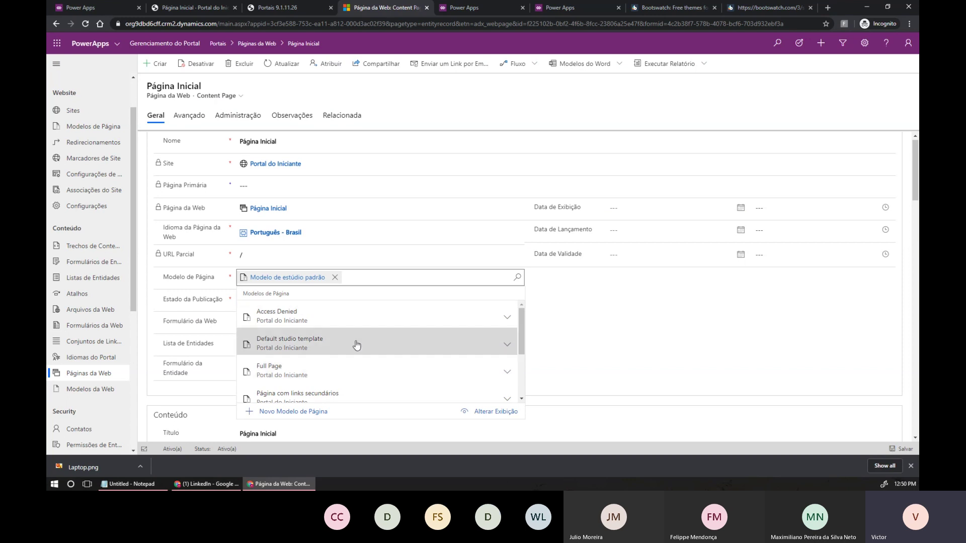
scroll(355, 322, down, 3)
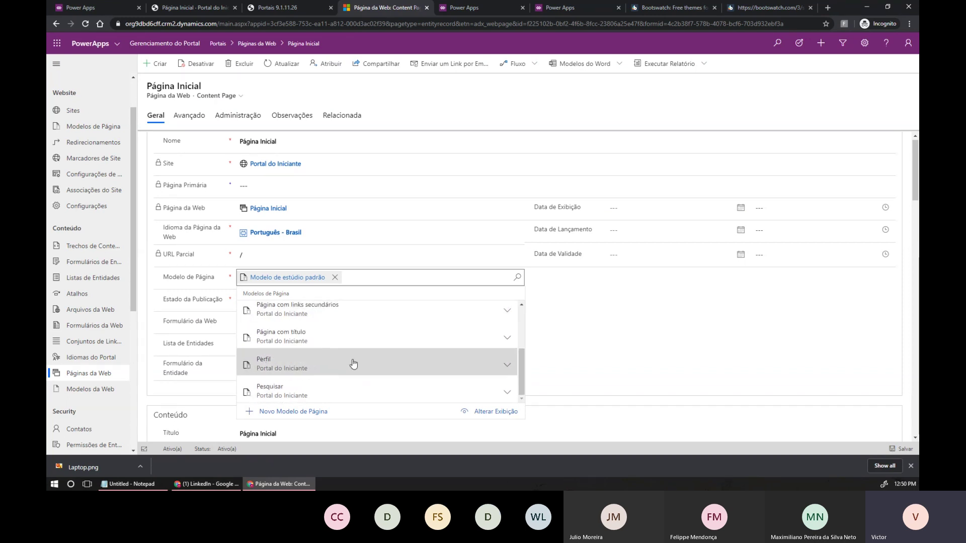
click(599, 298)
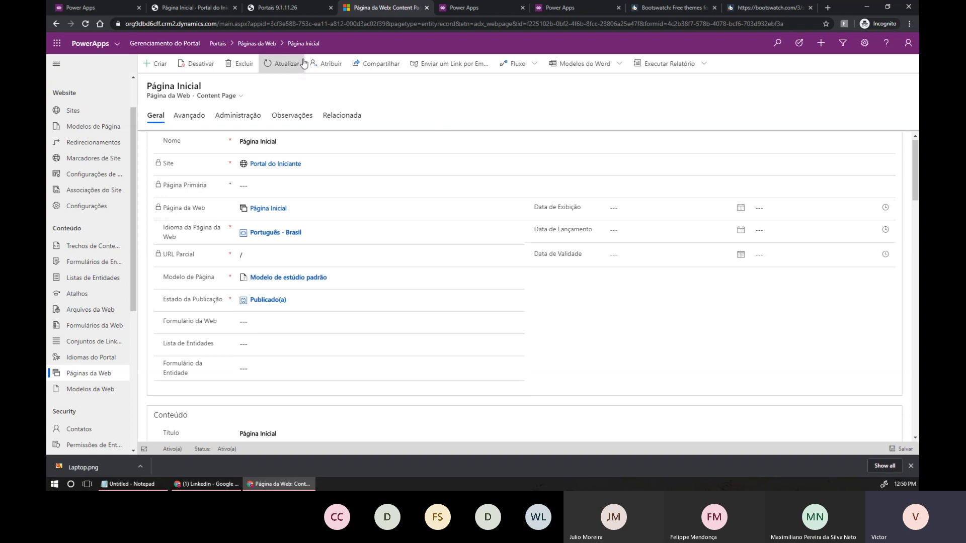
click(196, 7)
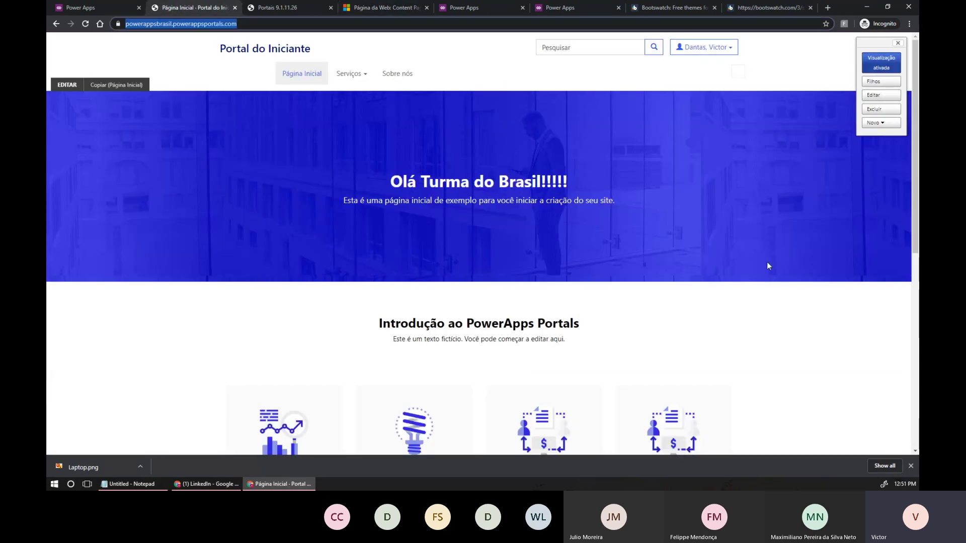
Compare the home page's sections on the portal site with its web page record and its view in the portal studio
scroll(794, 379, down, 2)
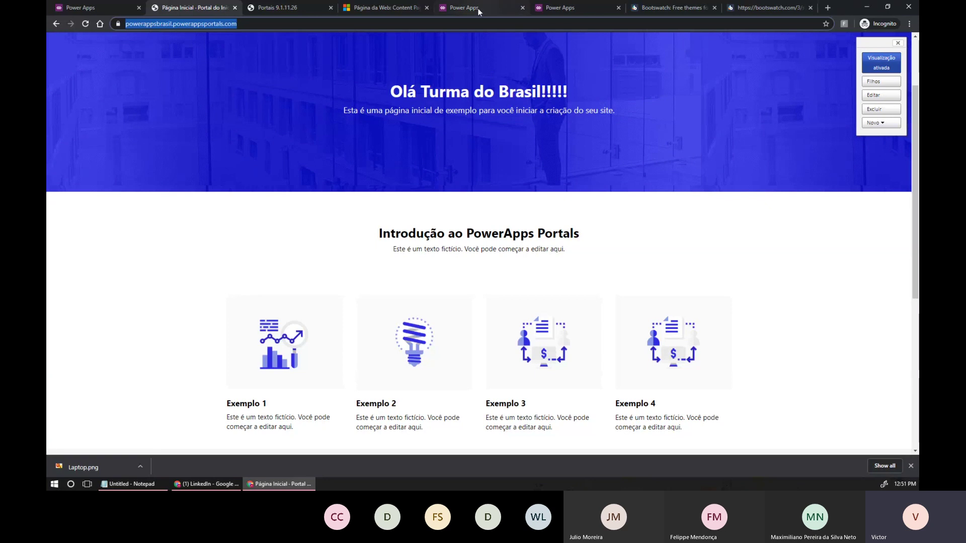
click(353, 14)
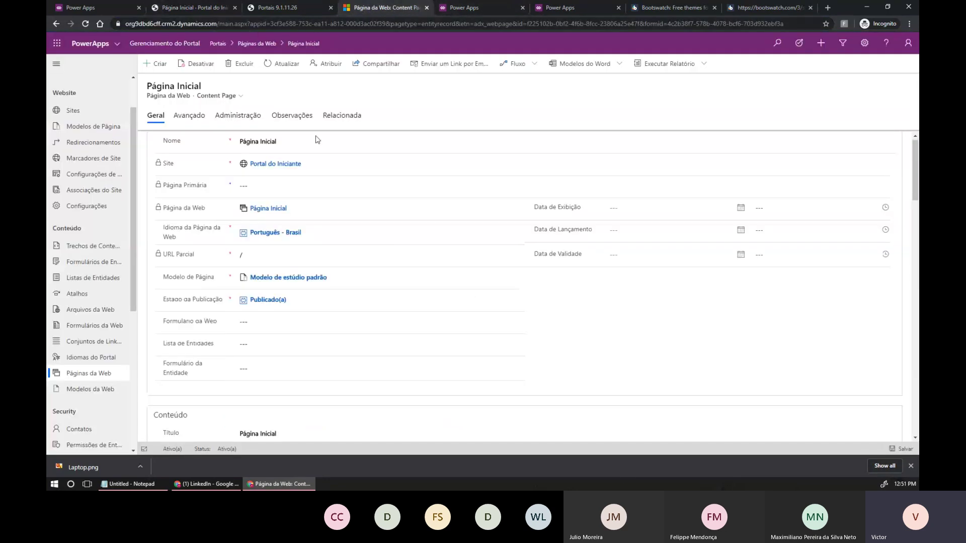
click(207, 9)
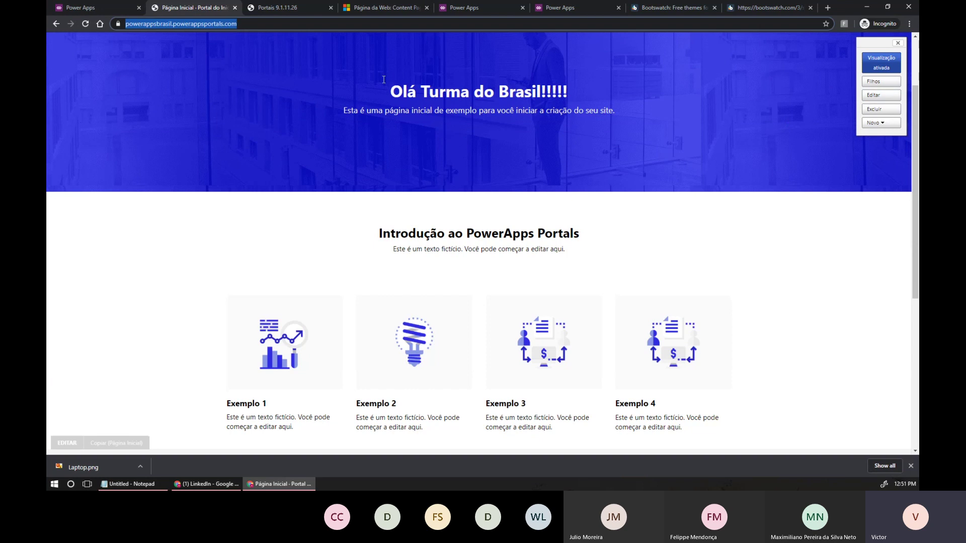
click(121, 9)
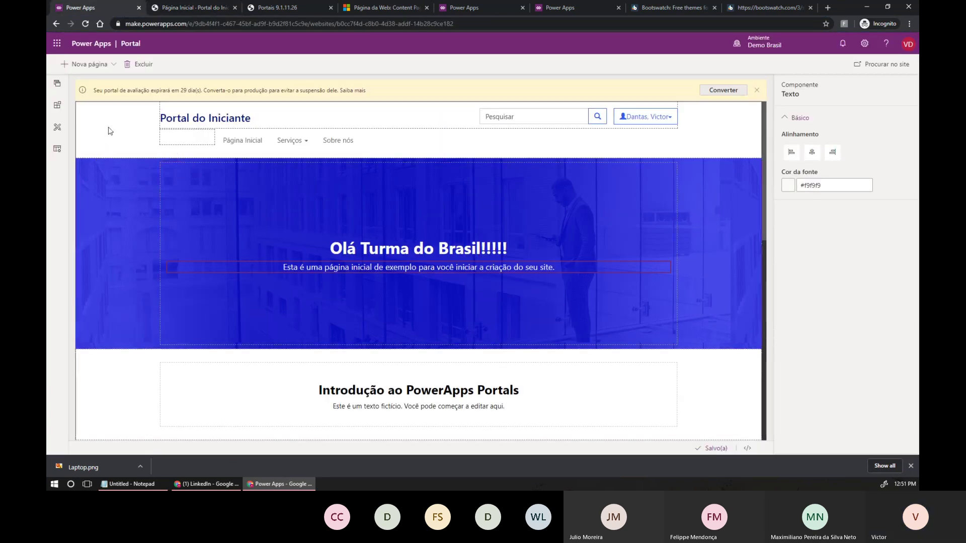
Return to the portal management app and open the list of active page templates (Modelos de Página)
click(382, 11)
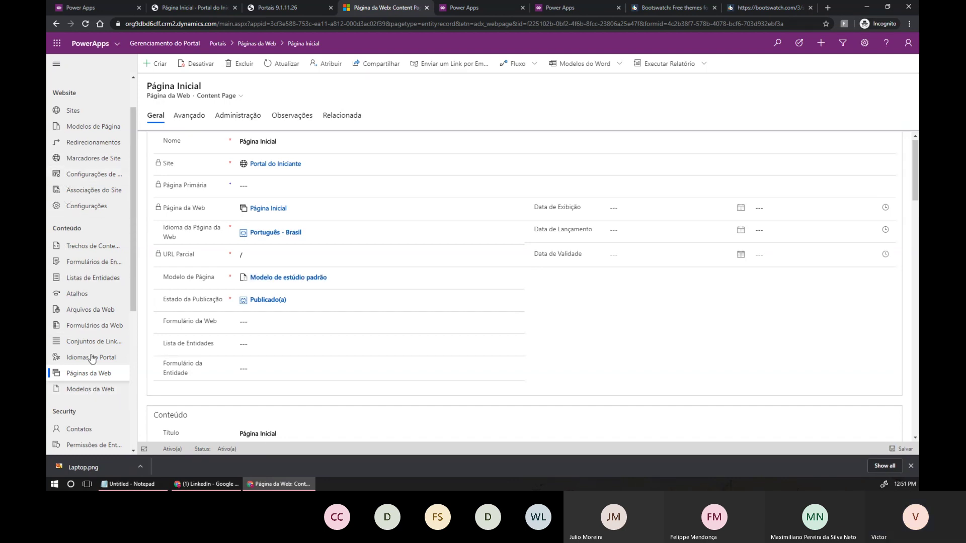
scroll(95, 281, down, 2)
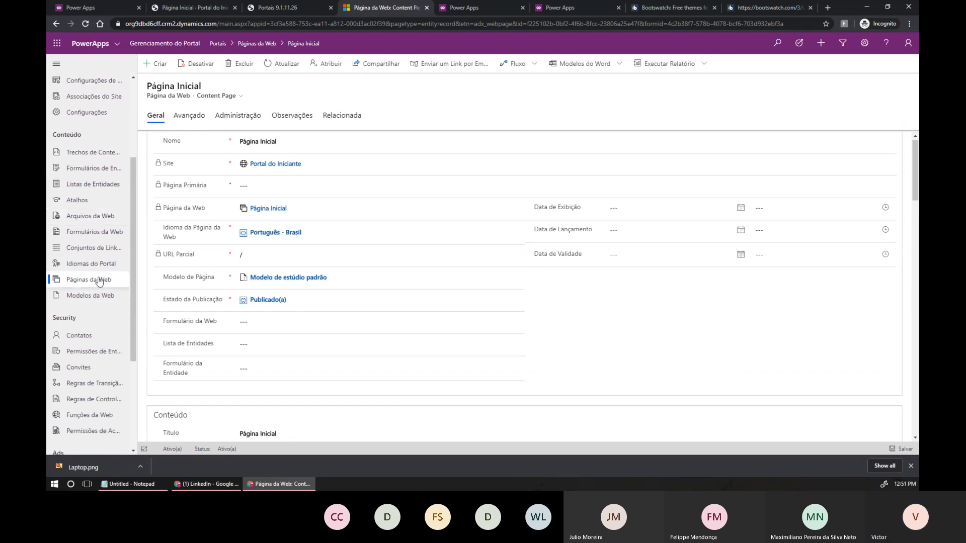
scroll(98, 272, up, 3)
click(107, 174)
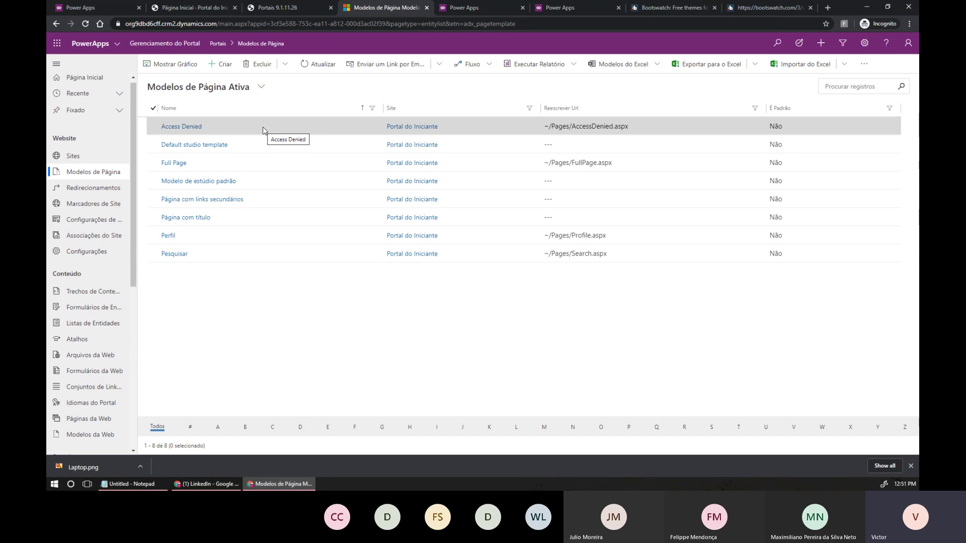
Check the home page on the portal site and in the portal studio, and return to the page templates list
click(189, 7)
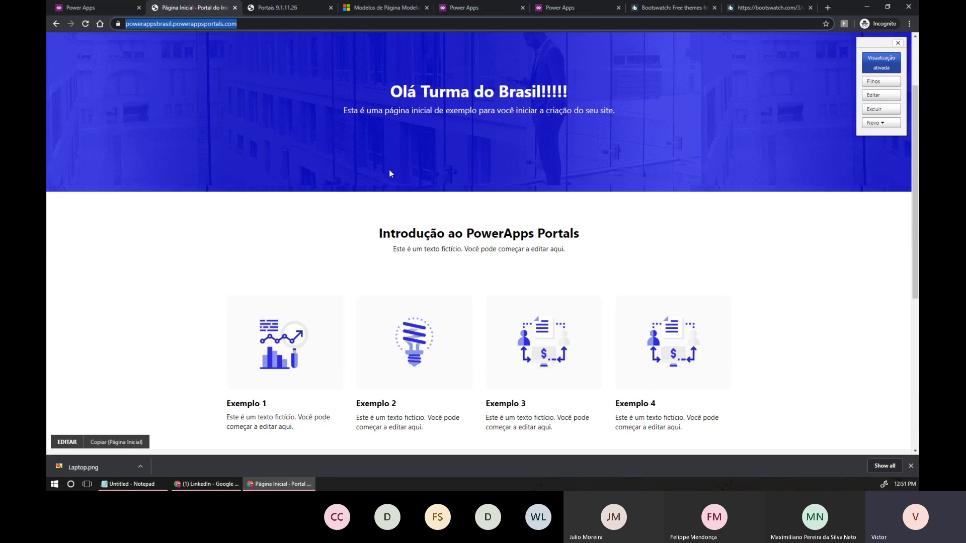
click(107, 8)
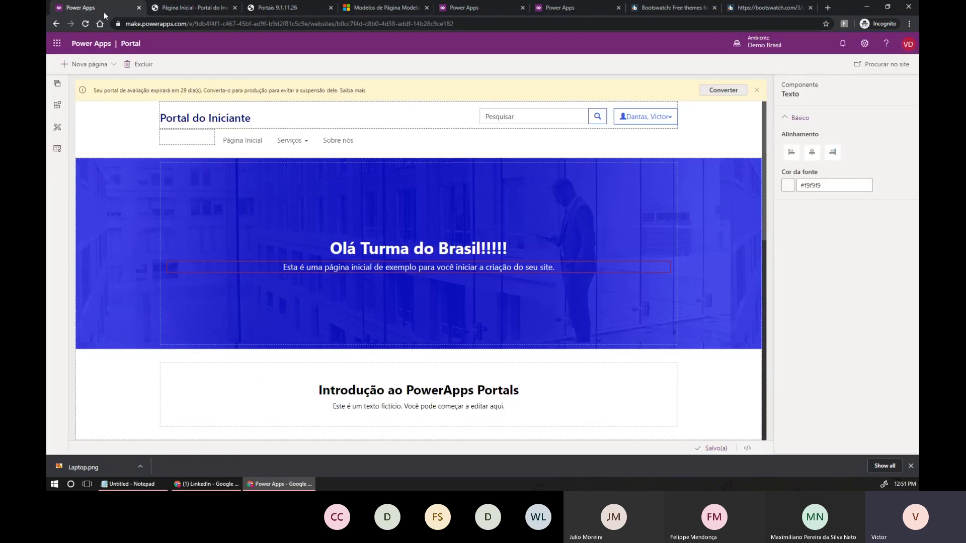
click(189, 8)
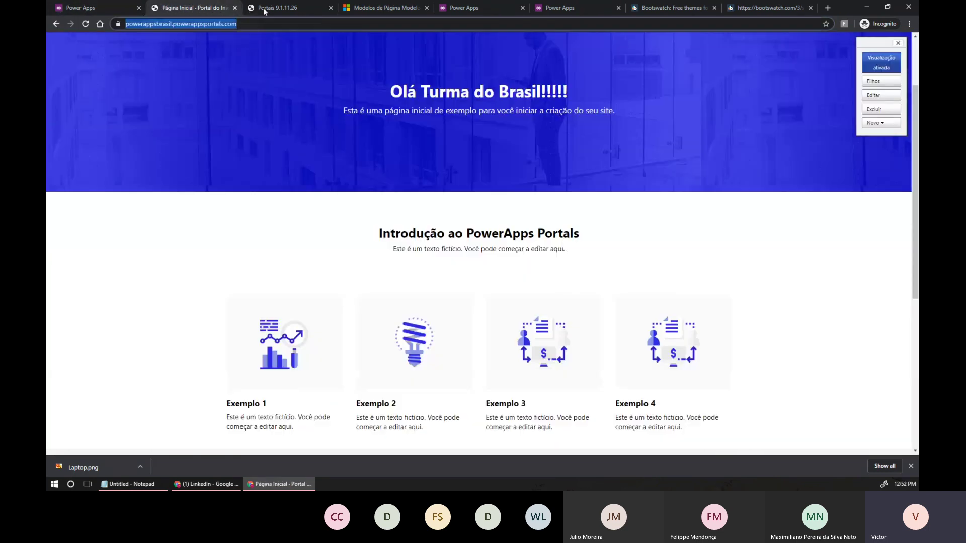
click(362, 9)
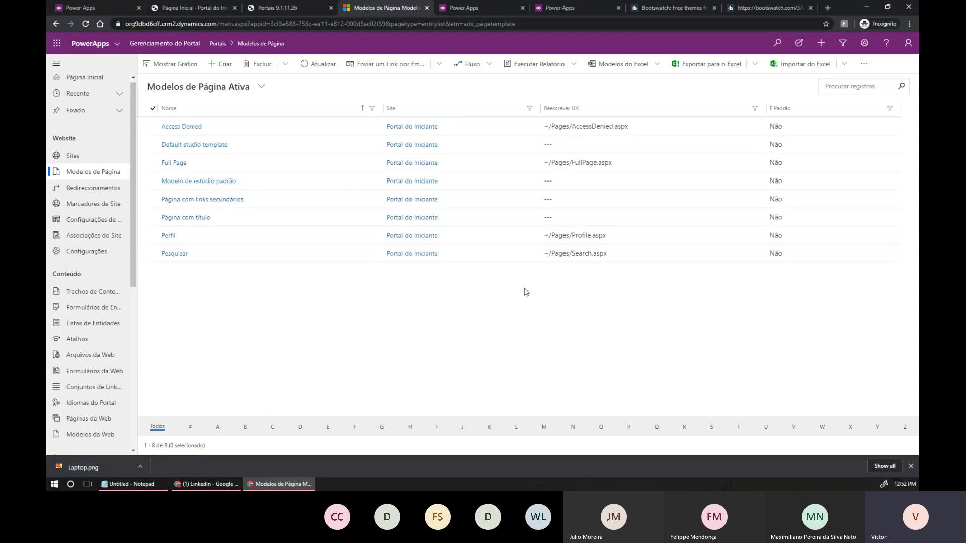
Open the Modelo de estúdio padrão page template, view its type options without changing them, and consult the portal components slide in PowerPoint
click(210, 182)
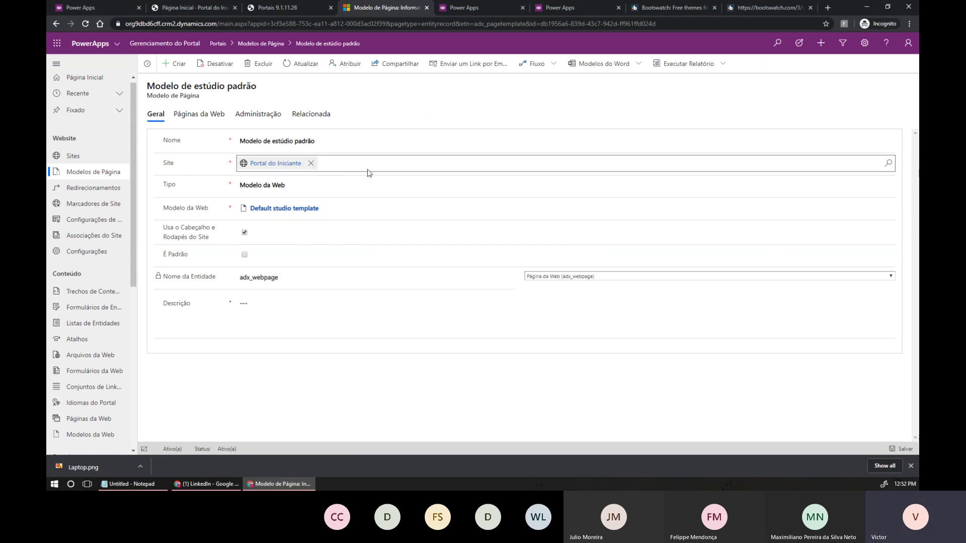
click(314, 187)
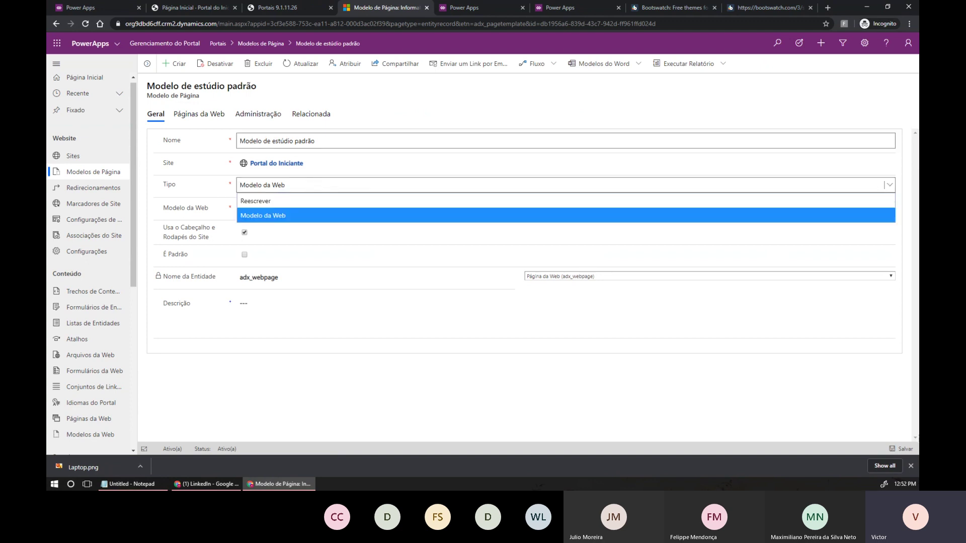
key(Escape)
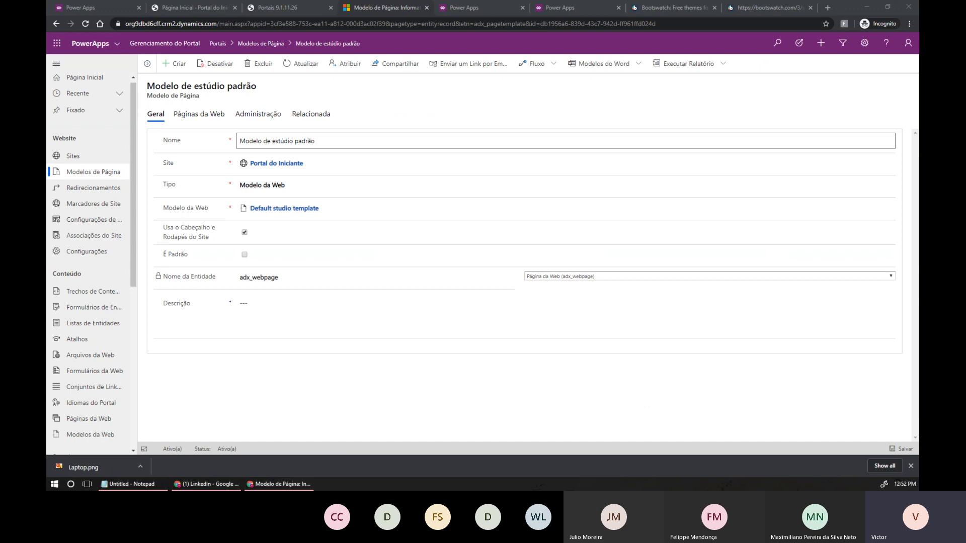
key(alt+Tab)
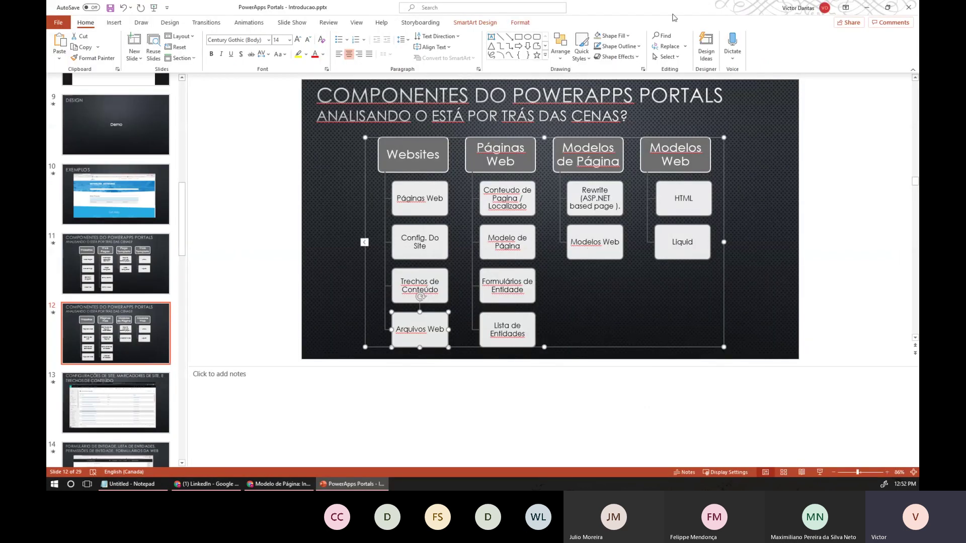
key(alt+Tab)
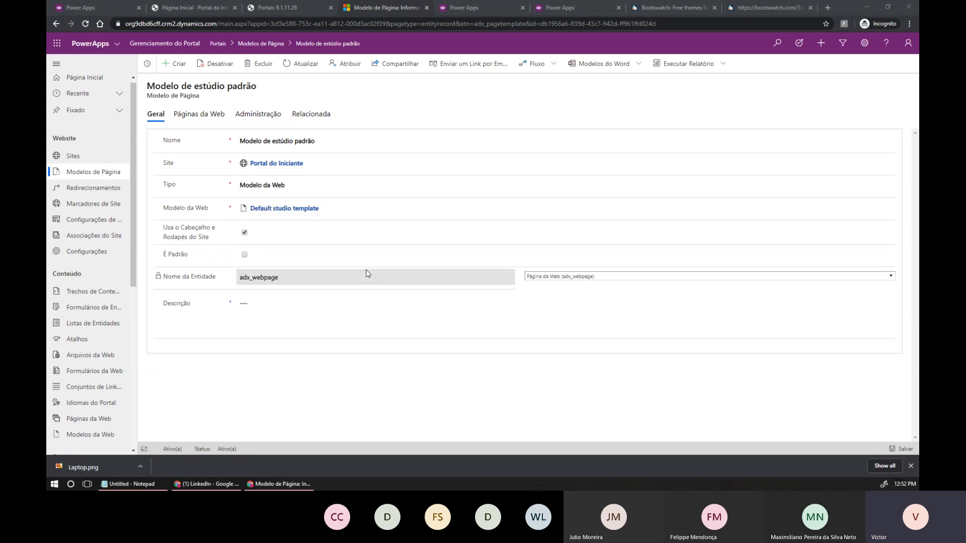
Open the linked Default studio template web template and examine its source, including the wrapper-body div and the 'Page Copy' include line
click(298, 208)
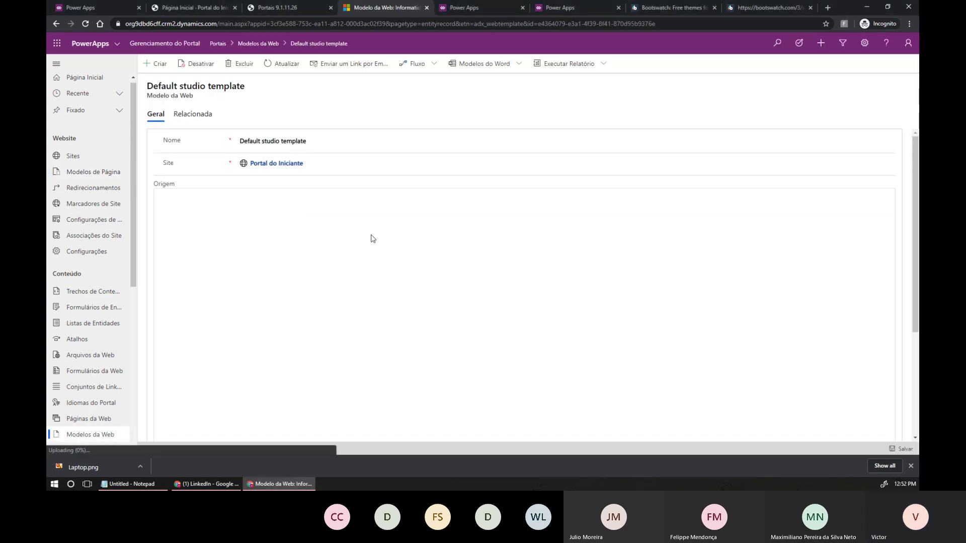
click(236, 233)
drag(239, 226, 172, 198)
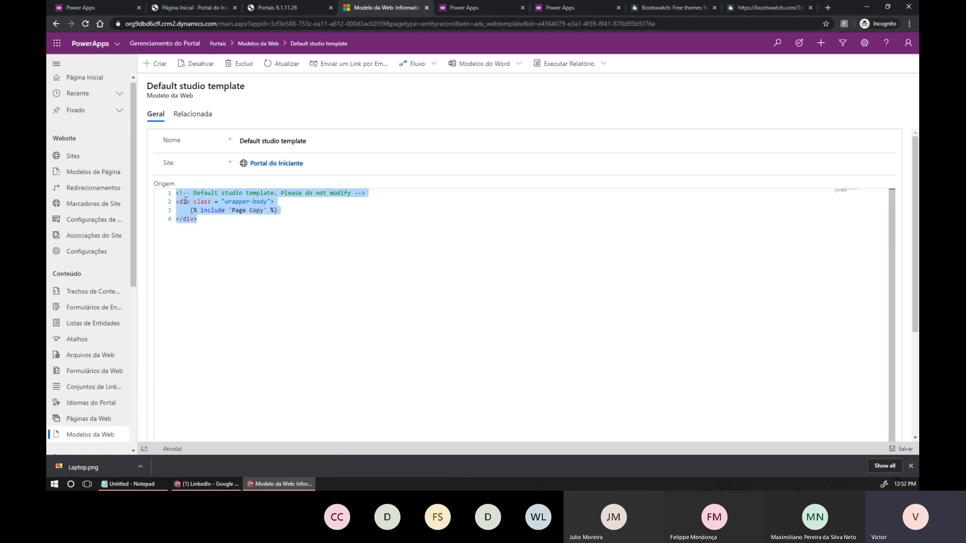
drag(290, 211, 190, 211)
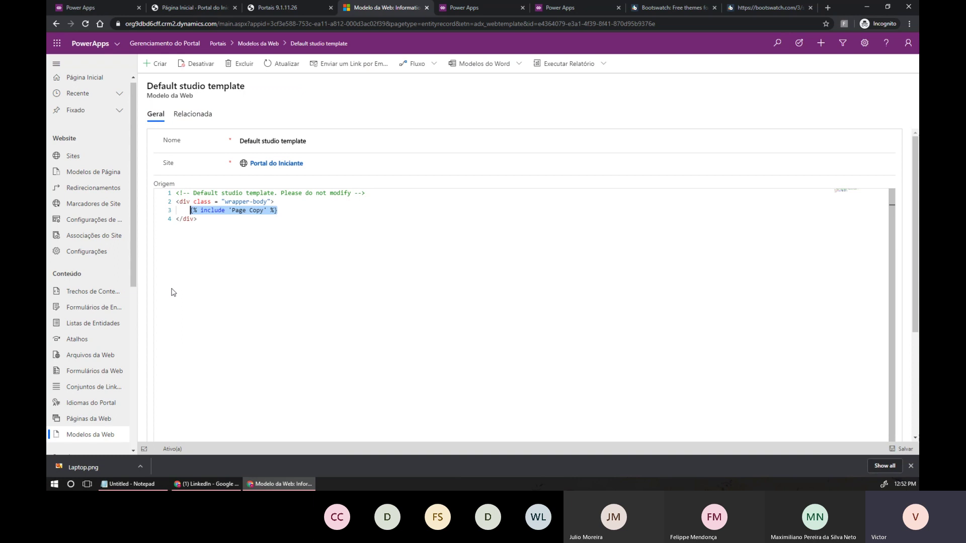
click(228, 246)
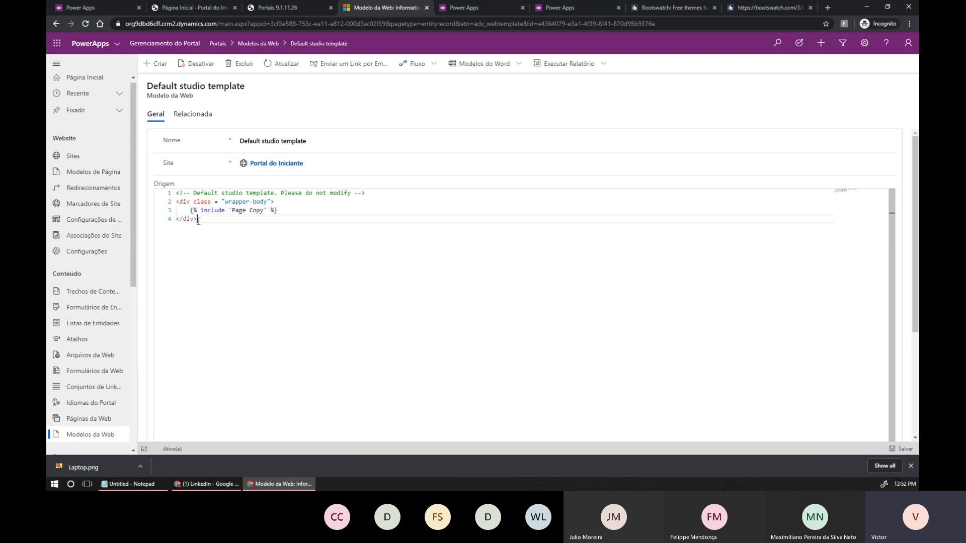
drag(284, 202, 176, 203)
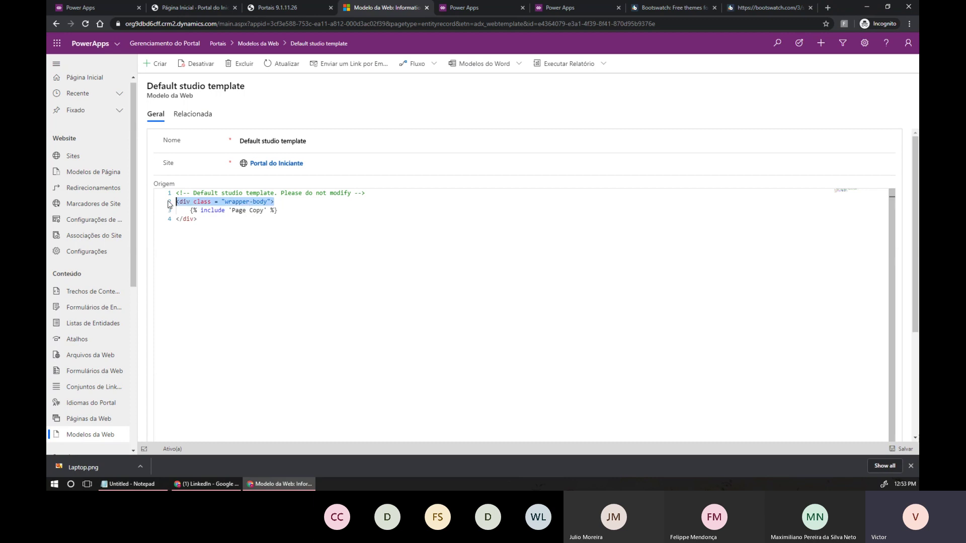
click(232, 266)
drag(278, 210, 191, 211)
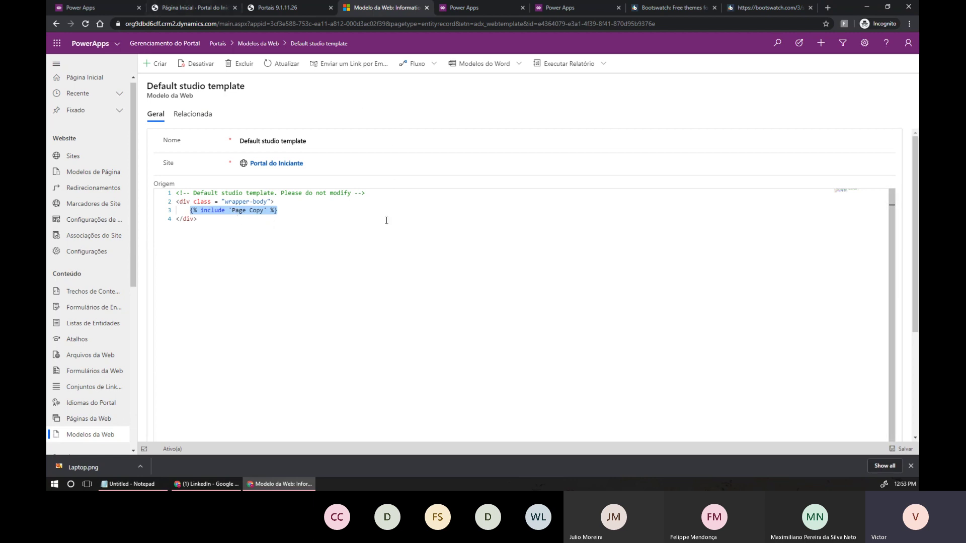
click(377, 248)
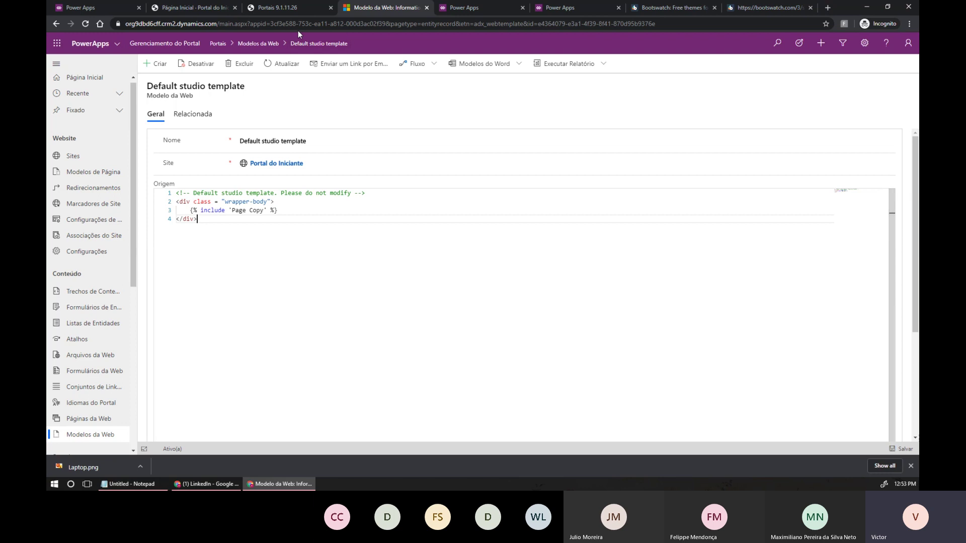
Open Faceted Search - Facets Template from the web templates list and examine the conditions, loop and snippet tags in its source
click(266, 44)
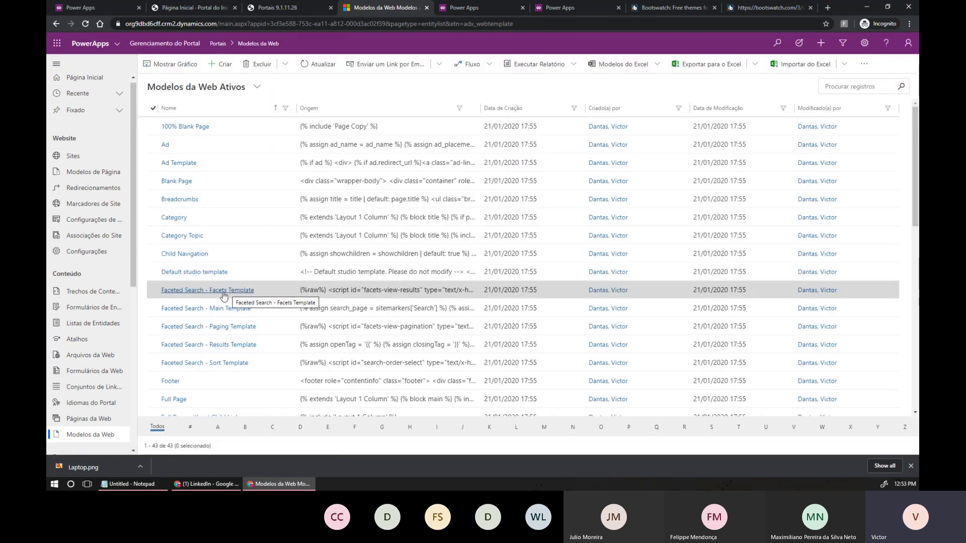
click(218, 296)
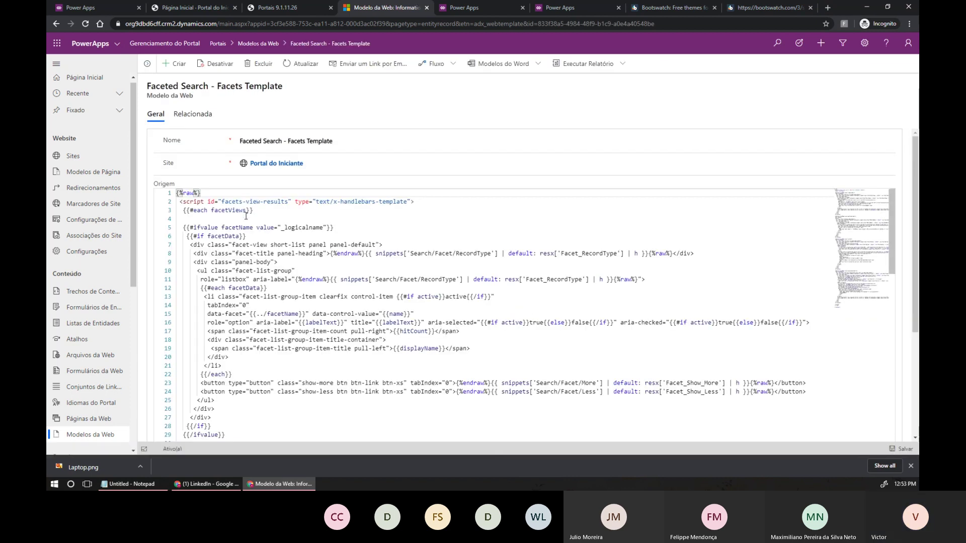
scroll(241, 219, down, 1)
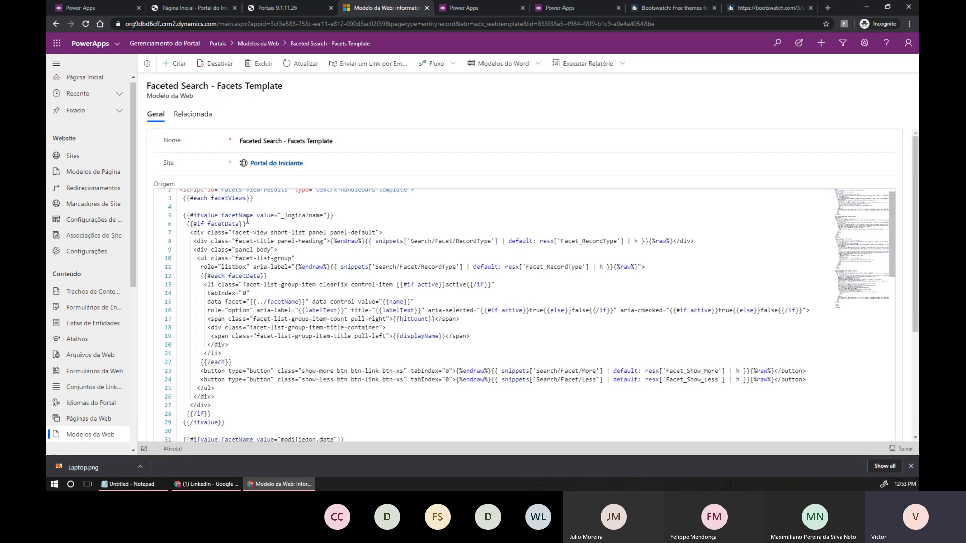
drag(249, 222, 182, 215)
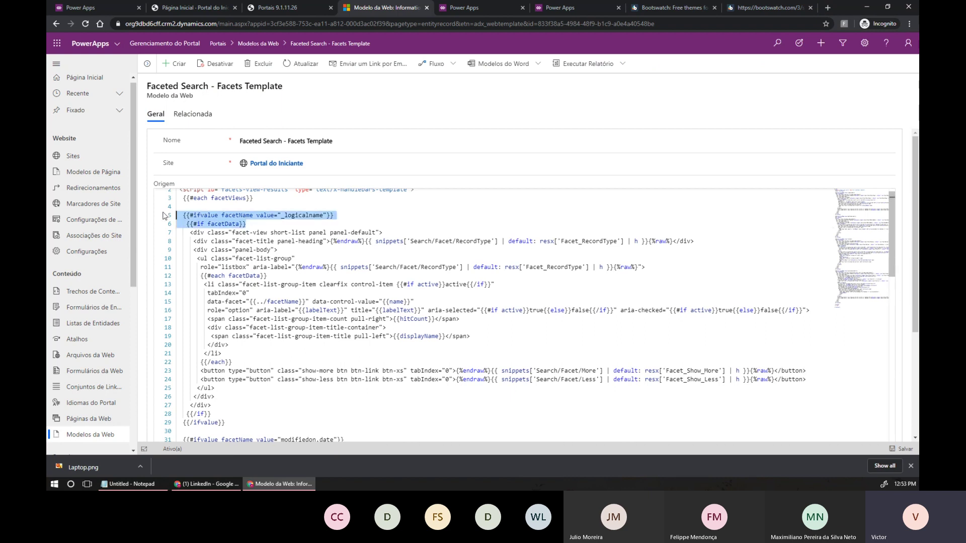
scroll(275, 258, down, 1)
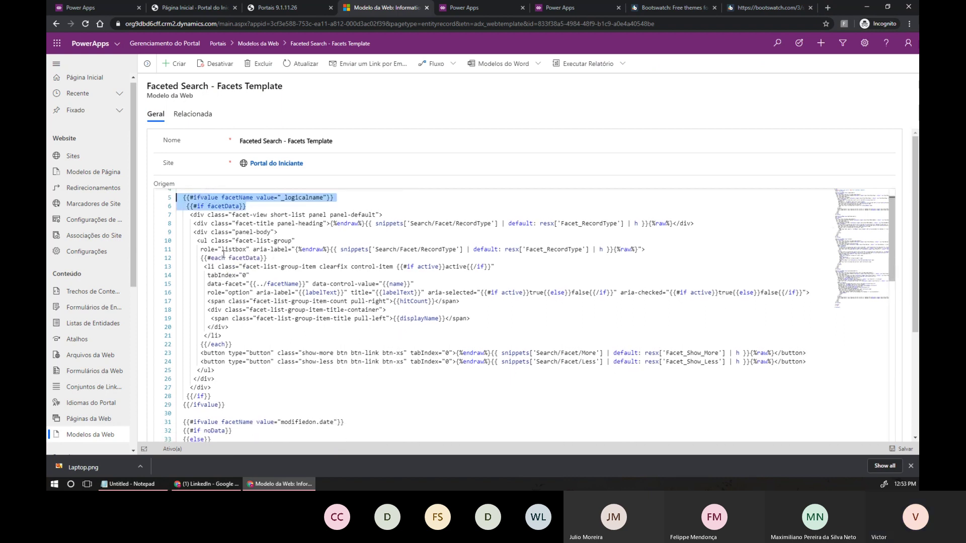
drag(194, 258, 269, 257)
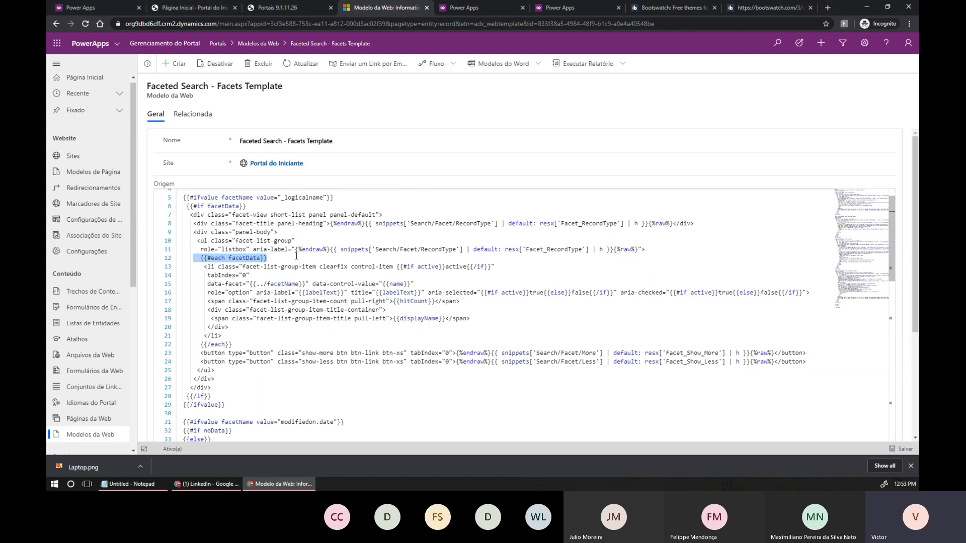
click(201, 267)
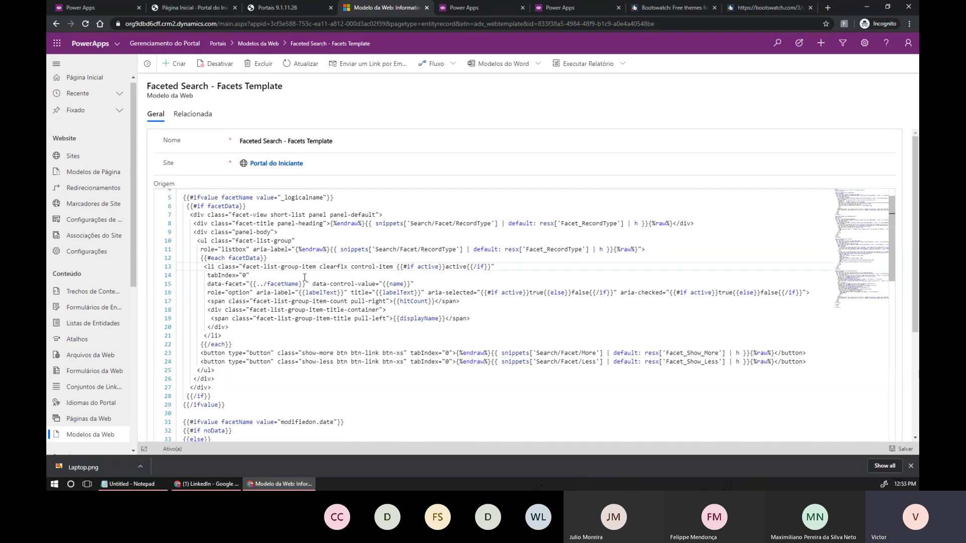
click(275, 275)
click(305, 335)
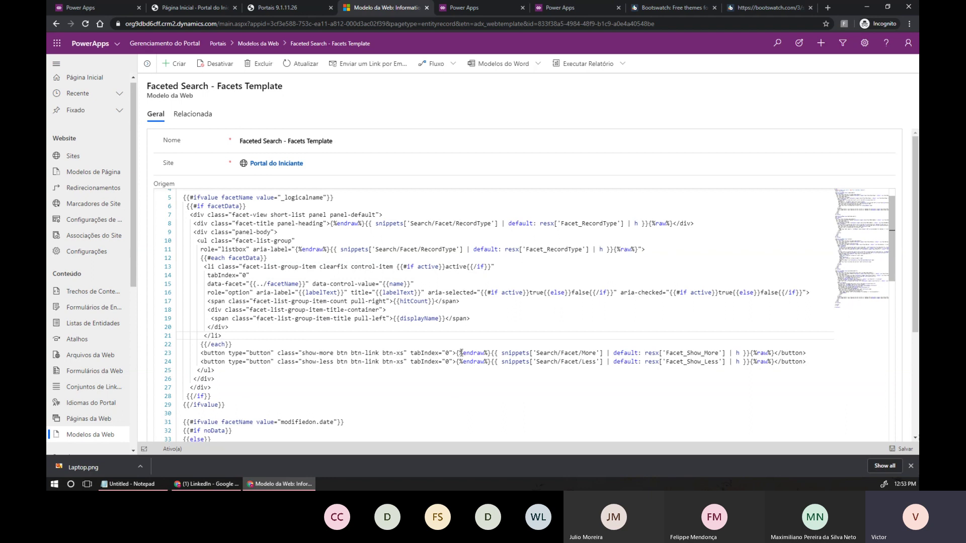
drag(456, 352, 492, 349)
click(492, 349)
click(486, 326)
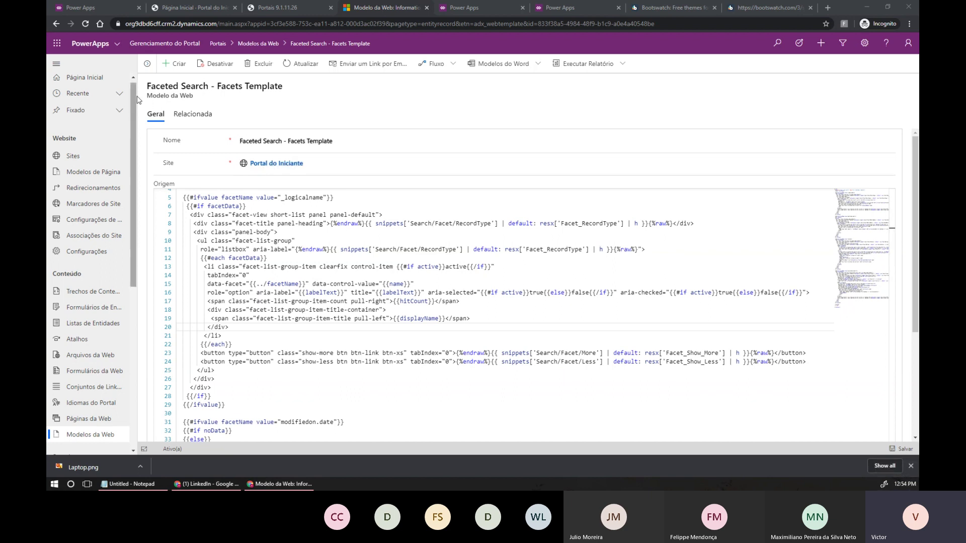
Leave the portal studio without saving changes and go back to the Power Apps home page
click(98, 9)
click(57, 23)
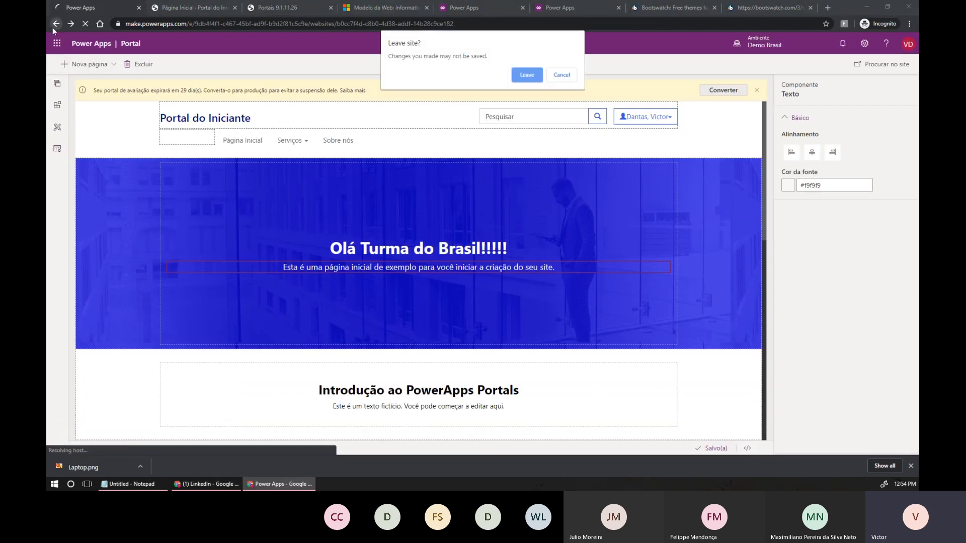
click(526, 75)
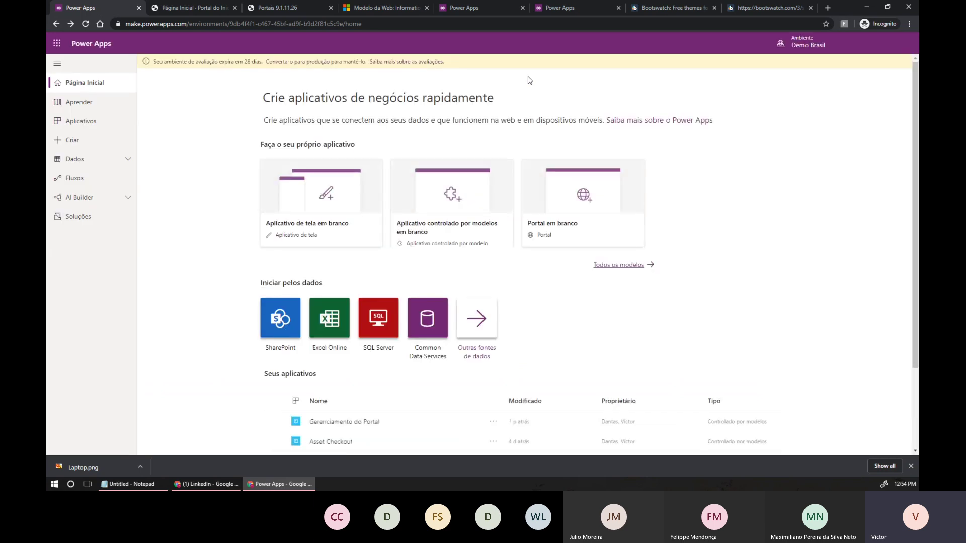
Open the settings of the Webinar PowerApps Portal - Brasil app and go to its portal administration site
scroll(410, 232, down, 1)
scroll(410, 232, down, 2)
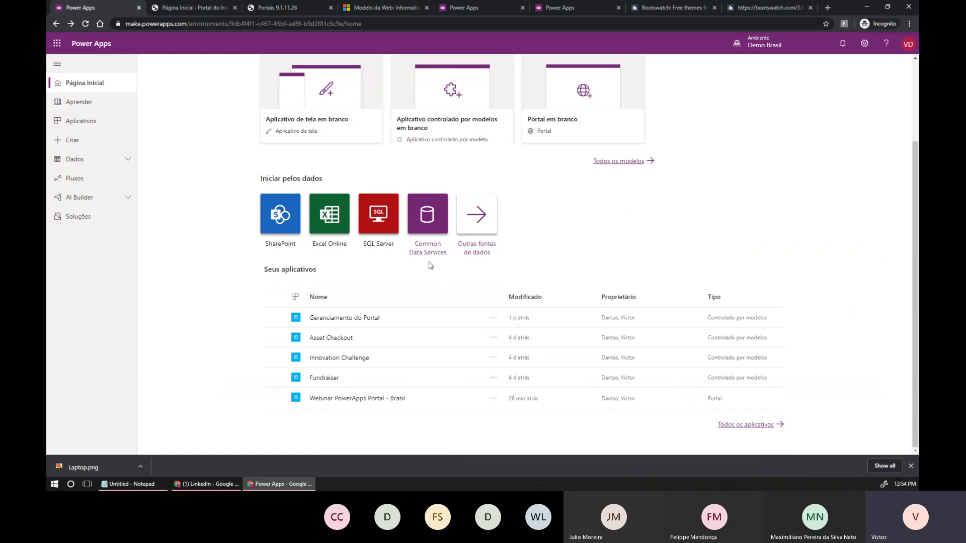
click(494, 413)
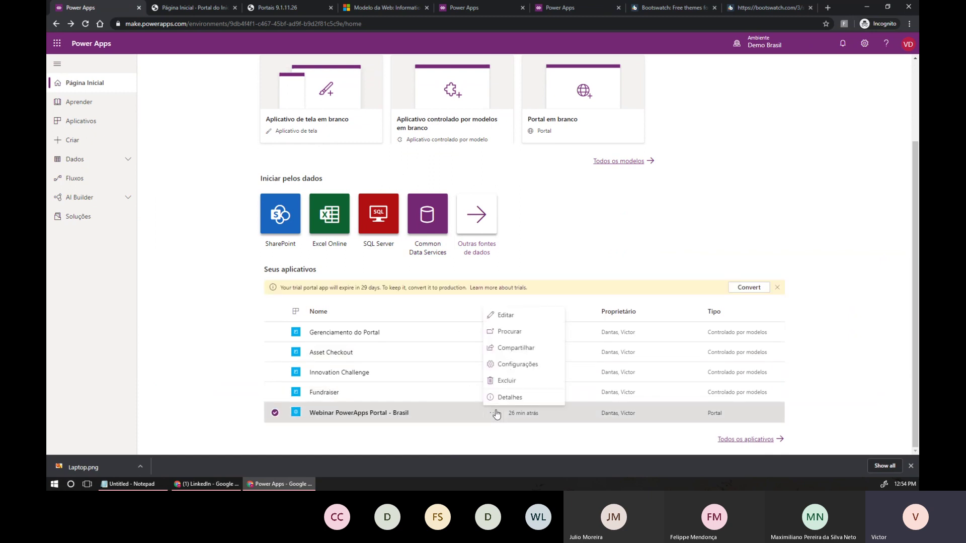
click(529, 370)
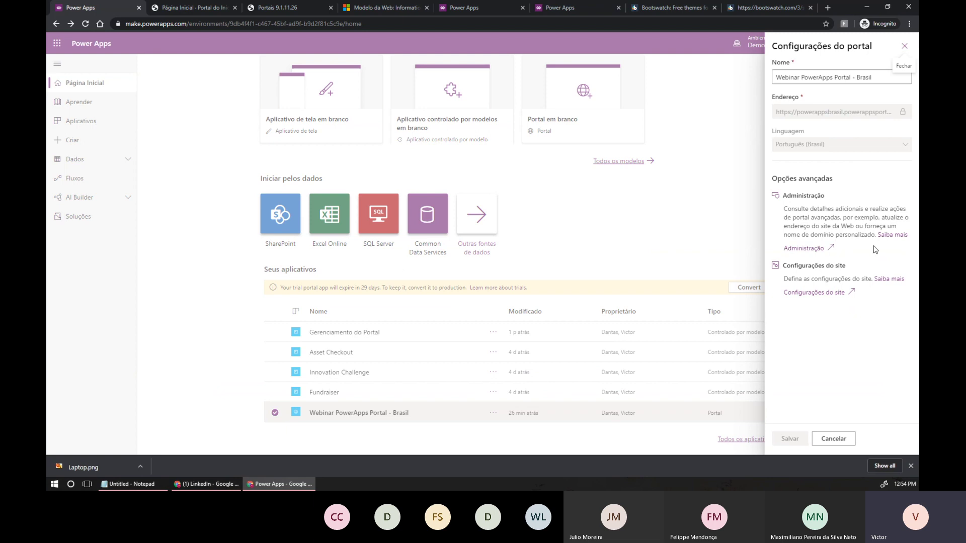
click(815, 250)
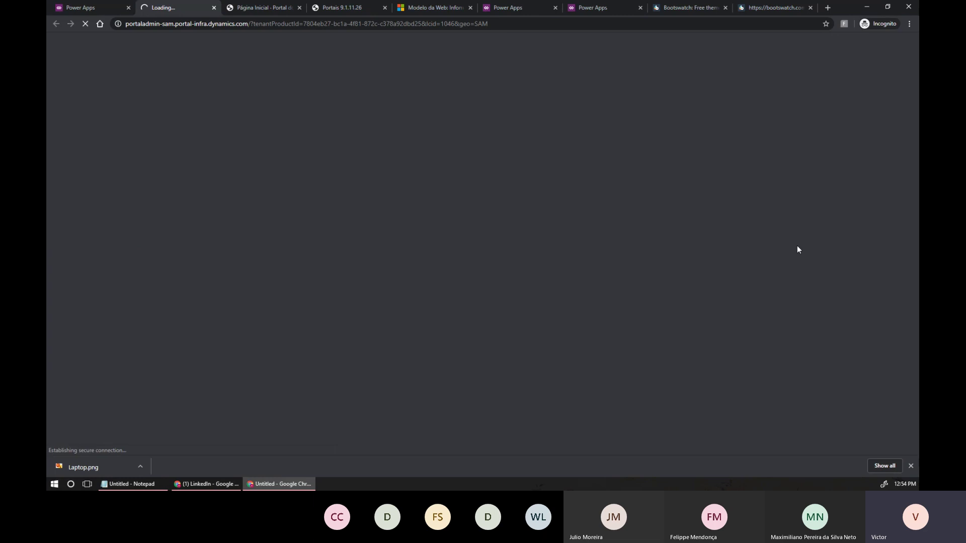